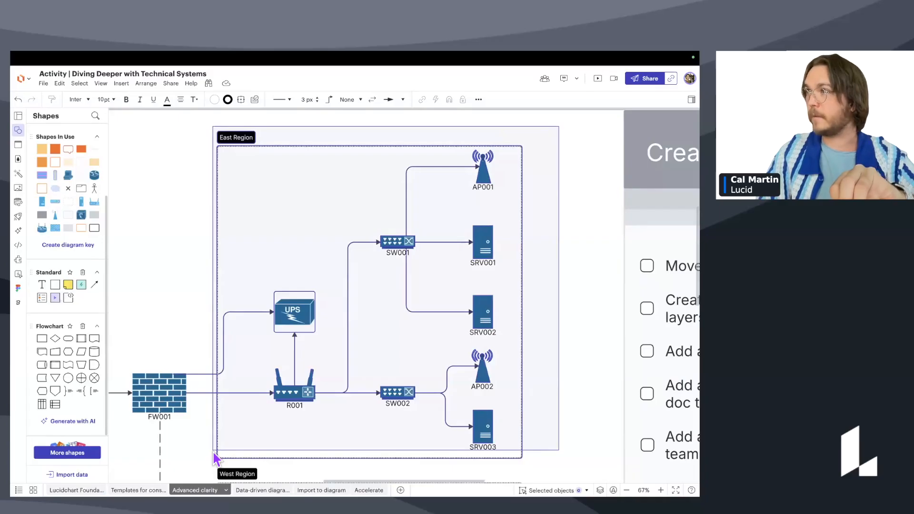
Marquee-select the East Region container with R001, the UPS, switches, access points and servers.
{"action": "left_click_drag", "start_coordinate": [215, 458], "coordinate": [214, 455]}
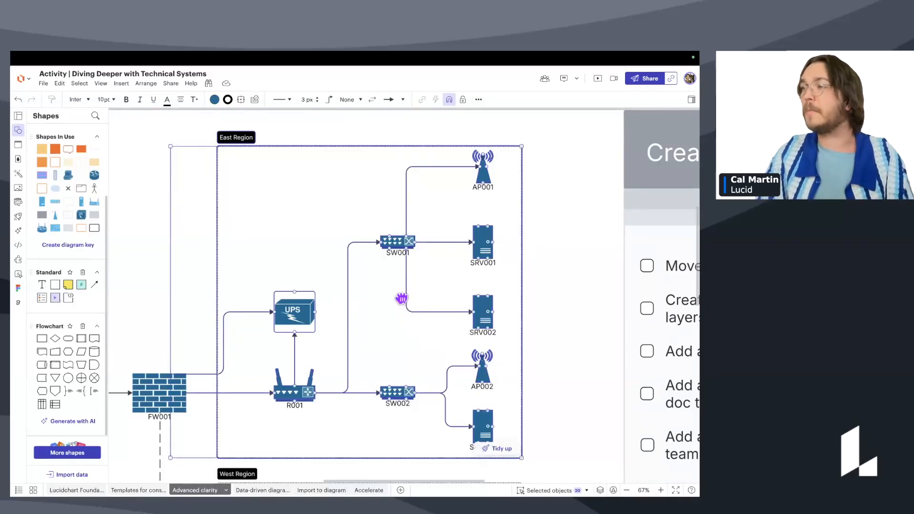
{"action": "scroll", "coordinate": [405, 312], "scroll_direction": "down", "scroll_amount": 4}
{"action": "scroll", "coordinate": [404, 312], "scroll_direction": "left", "scroll_amount": 1}
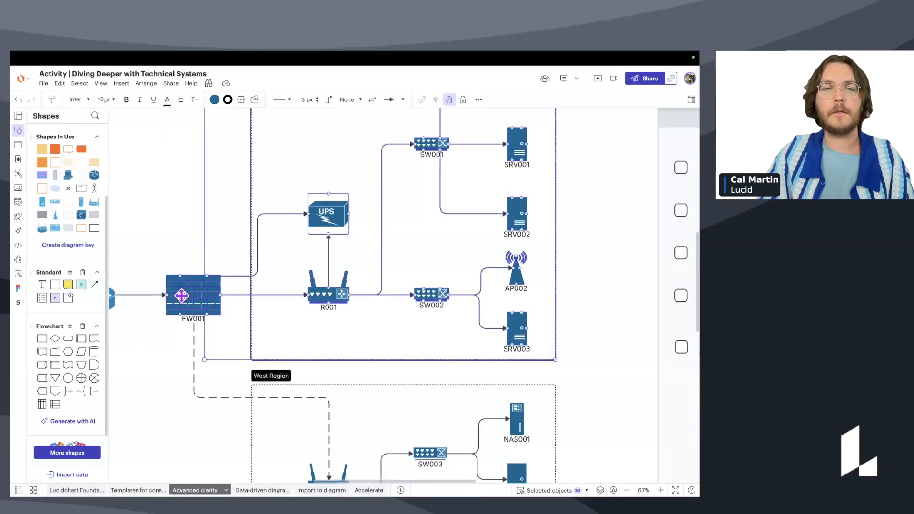
{"action": "left_click_drag", "start_coordinate": [281, 301], "coordinate": [228, 377]}
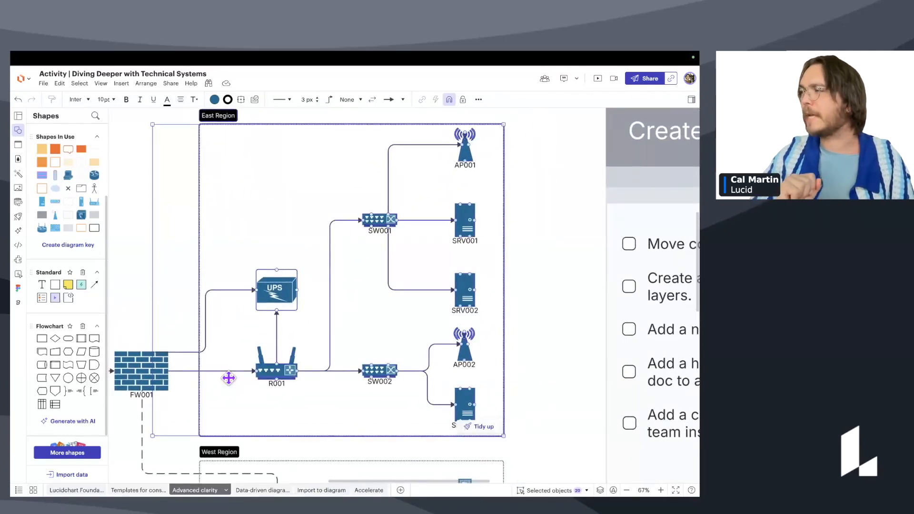
{"action": "left_click_drag", "start_coordinate": [309, 250], "coordinate": [334, 278]}
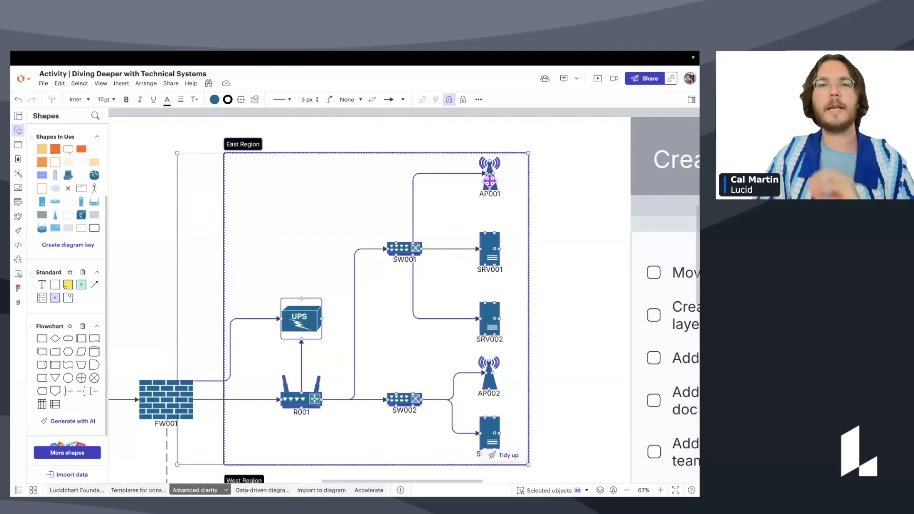
{"action": "right_click", "coordinate": [205, 189]}
{"action": "left_click", "coordinate": [193, 172]}
{"action": "left_click_drag", "start_coordinate": [377, 231], "coordinate": [371, 216]}
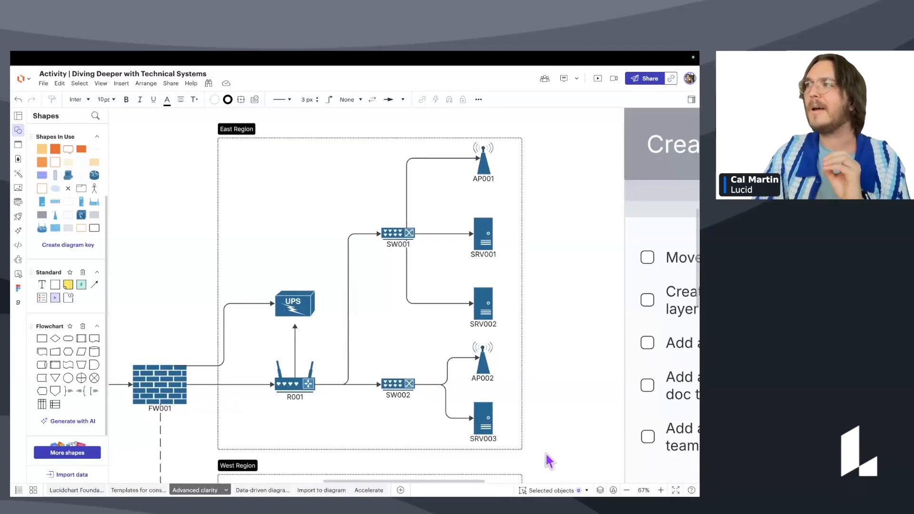
{"action": "left_click_drag", "start_coordinate": [554, 129], "coordinate": [216, 452]}
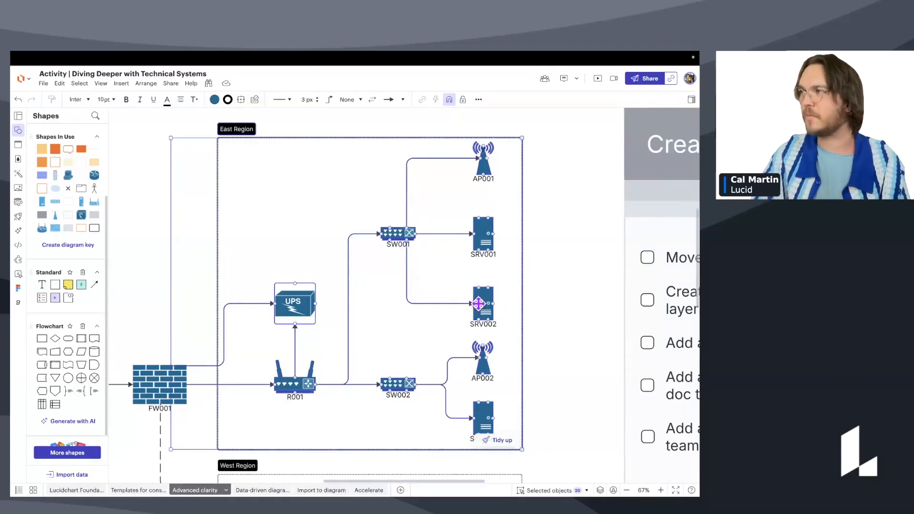
Move the selected East Region shapes onto a new layer via Move to > Layer > New layer.
{"action": "right_click", "coordinate": [485, 307]}
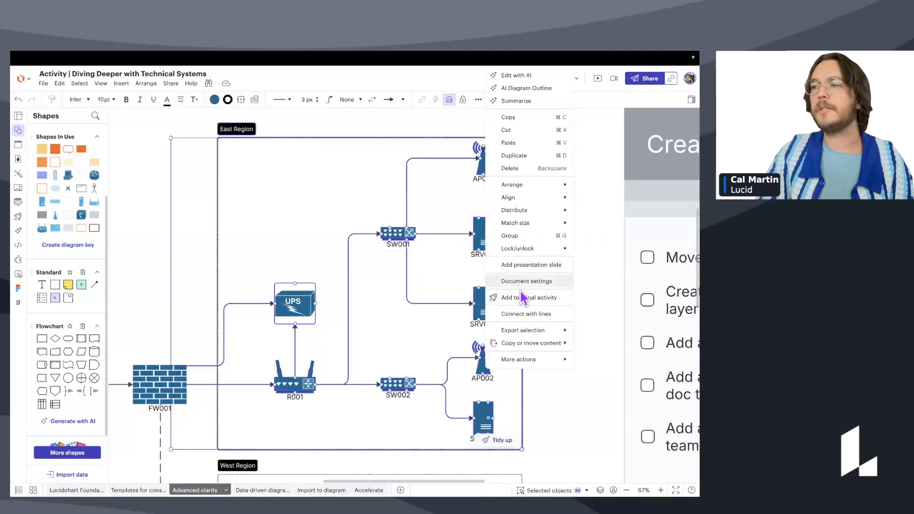
{"action": "mouse_move", "coordinate": [525, 330]}
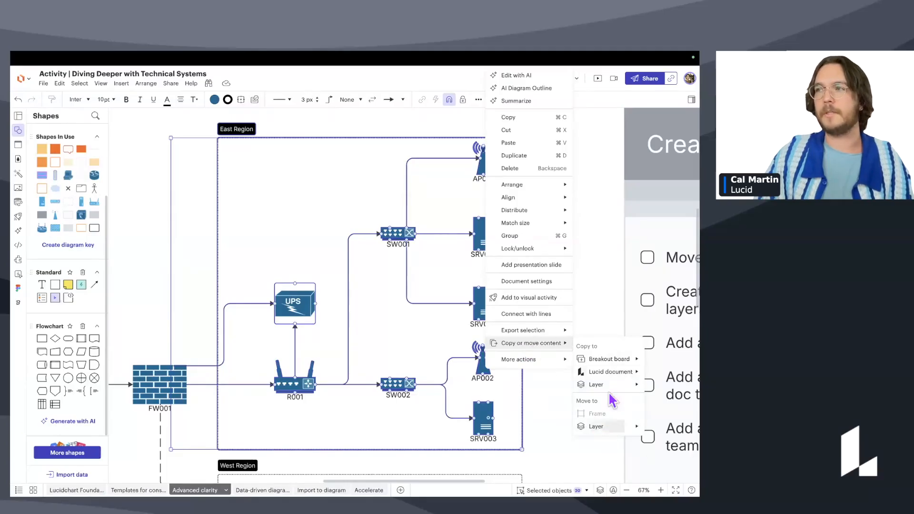
{"action": "mouse_move", "coordinate": [604, 429]}
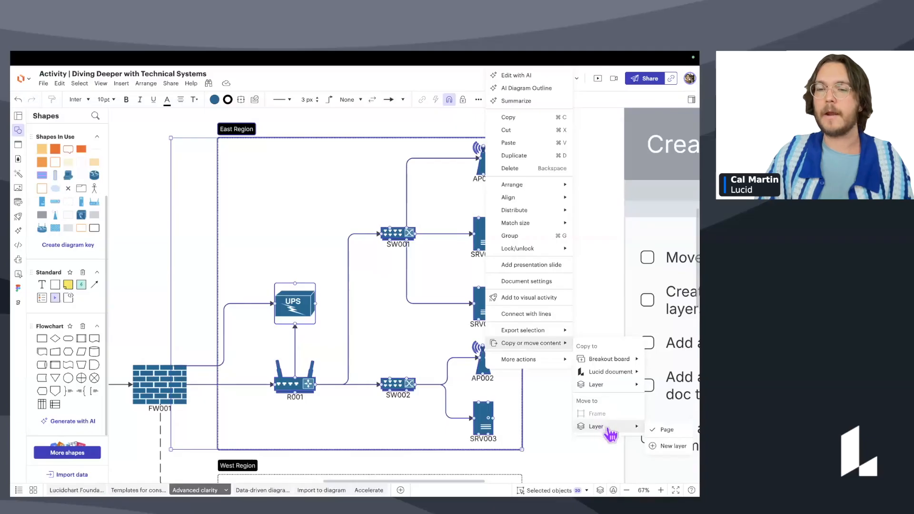
{"action": "left_click", "coordinate": [672, 446]}
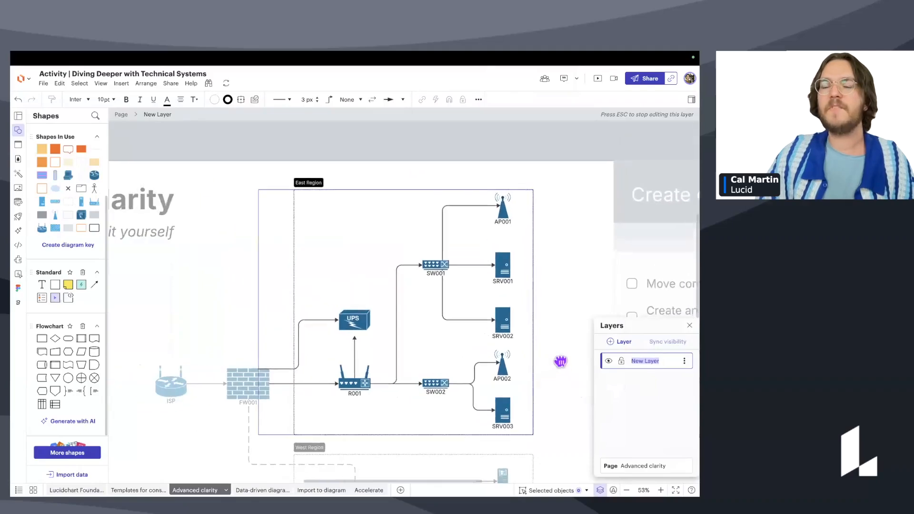
Rename the layer 'New Layer' to 'East Region' in the Layers panel.
{"action": "left_click_drag", "start_coordinate": [560, 362], "coordinate": [554, 362]}
{"action": "scroll", "coordinate": [551, 365], "scroll_direction": "down", "scroll_amount": 2}
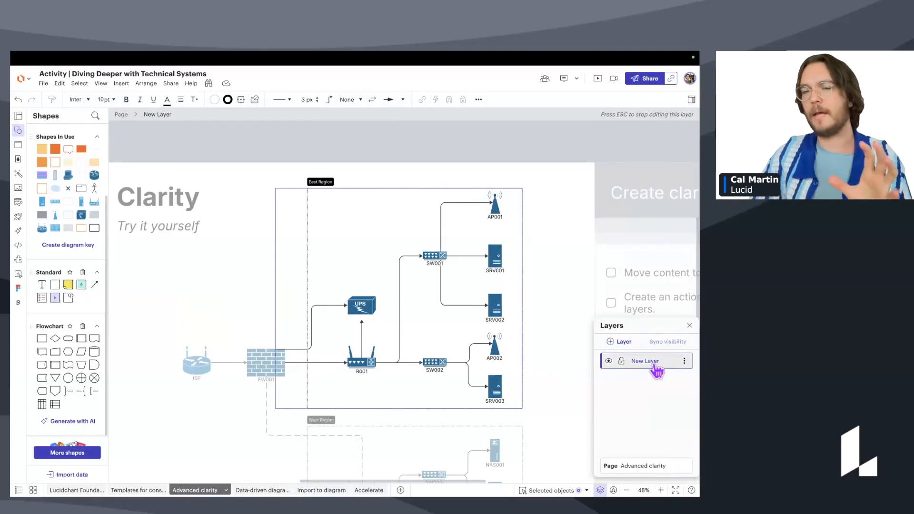
{"action": "mouse_move", "coordinate": [654, 329]}
{"action": "left_mouse_down"}
{"action": "mouse_move", "coordinate": [641, 336]}
{"action": "mouse_move", "coordinate": [649, 323]}
{"action": "left_mouse_up"}
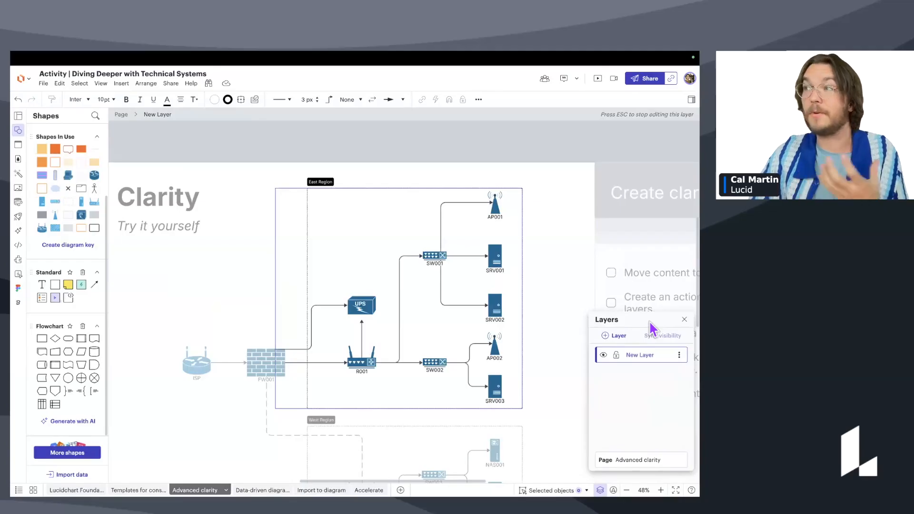
{"action": "double_click", "coordinate": [645, 360]}
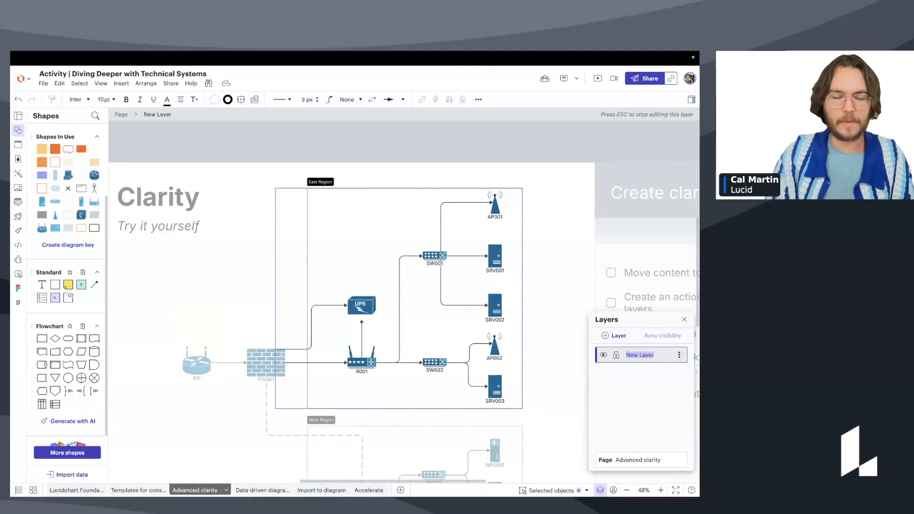
{"action": "type", "text": "East Region"}
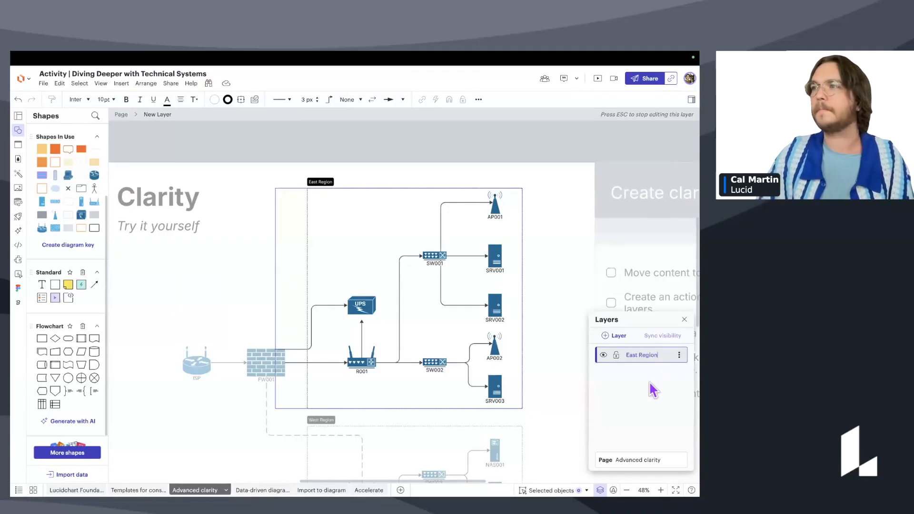
{"action": "key", "text": "Return"}
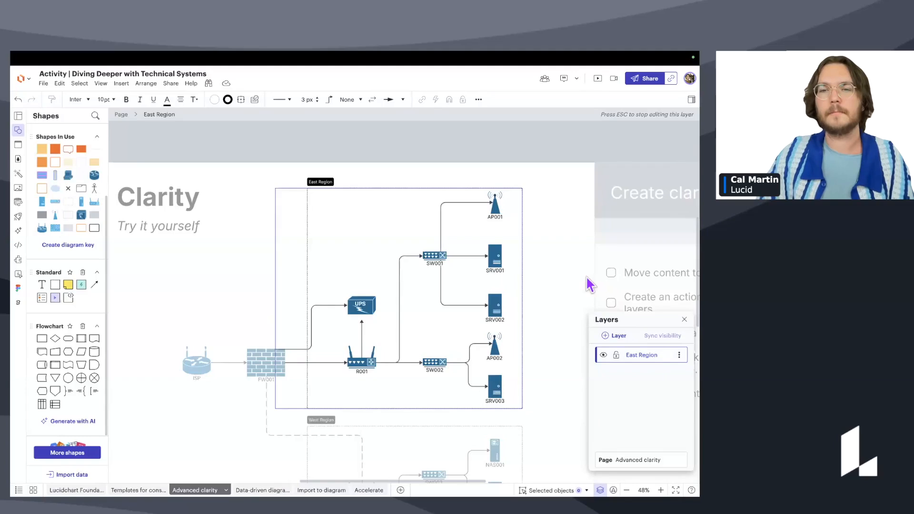
{"action": "scroll", "coordinate": [577, 280], "scroll_direction": "down", "scroll_amount": 1}
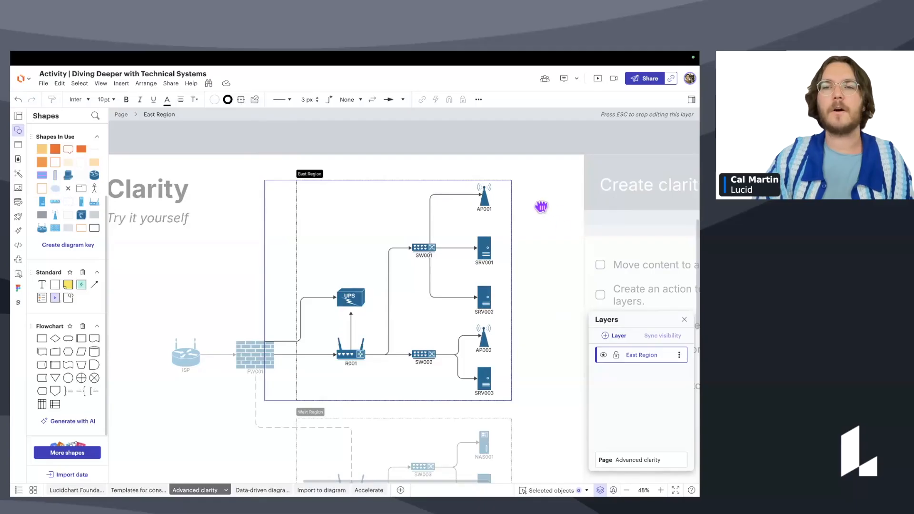
{"action": "scroll", "coordinate": [540, 204], "scroll_direction": "down", "scroll_amount": 5}
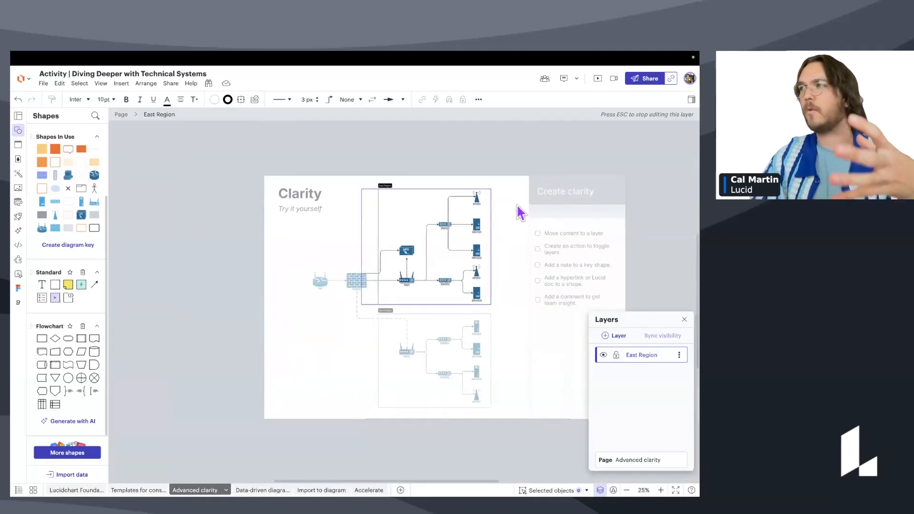
{"action": "scroll", "coordinate": [406, 274], "scroll_direction": "up", "scroll_amount": 4}
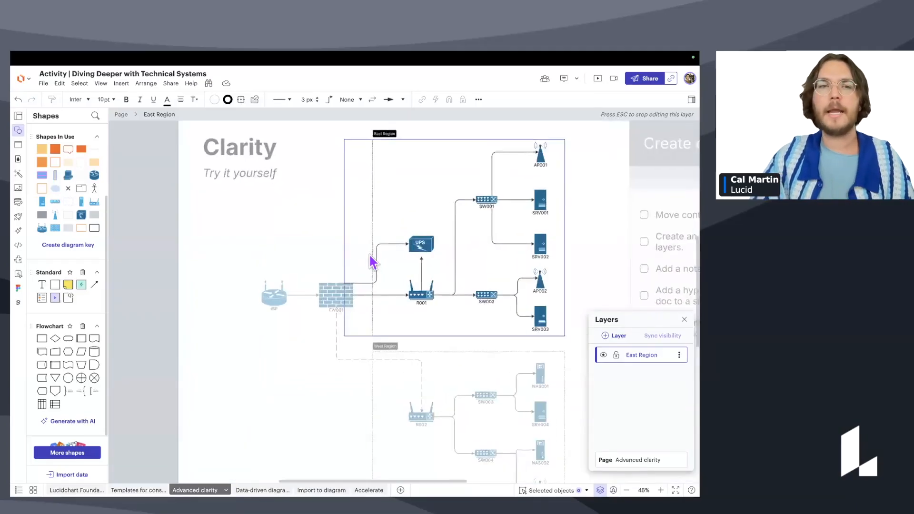
{"action": "scroll", "coordinate": [370, 255], "scroll_direction": "up", "scroll_amount": 8}
{"action": "scroll", "coordinate": [374, 255], "scroll_direction": "left", "scroll_amount": 3}
{"action": "scroll", "coordinate": [363, 307], "scroll_direction": "down", "scroll_amount": 3}
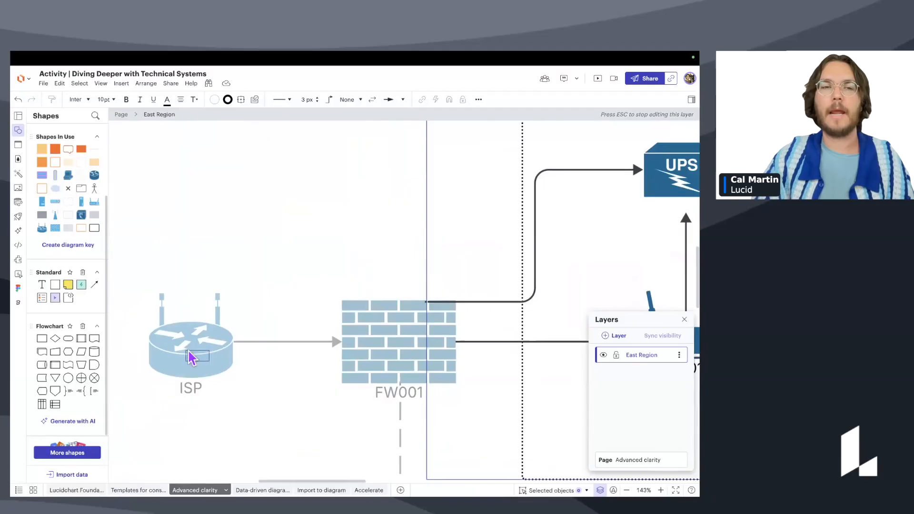
{"action": "scroll", "coordinate": [257, 279], "scroll_direction": "down", "scroll_amount": 3}
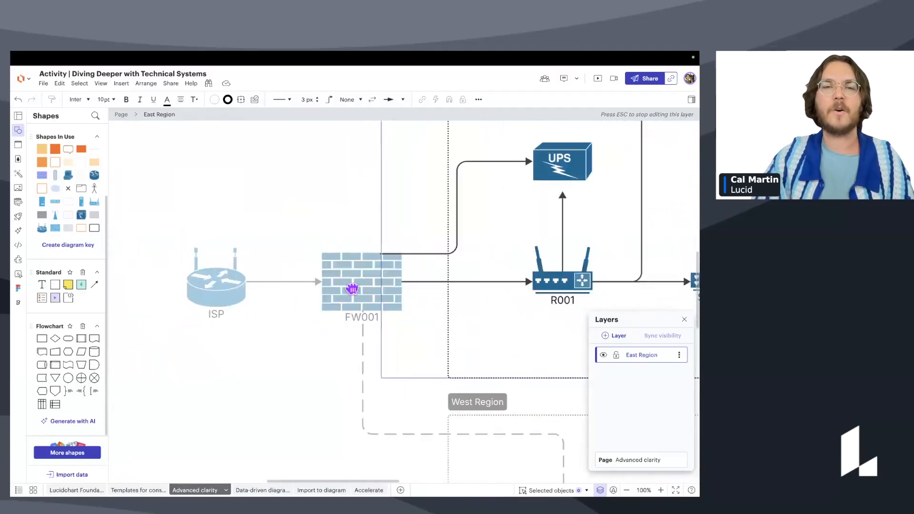
{"action": "scroll", "coordinate": [351, 288], "scroll_direction": "down", "scroll_amount": 3}
{"action": "scroll", "coordinate": [351, 288], "scroll_direction": "right", "scroll_amount": 2}
{"action": "scroll", "coordinate": [402, 323], "scroll_direction": "down", "scroll_amount": 2}
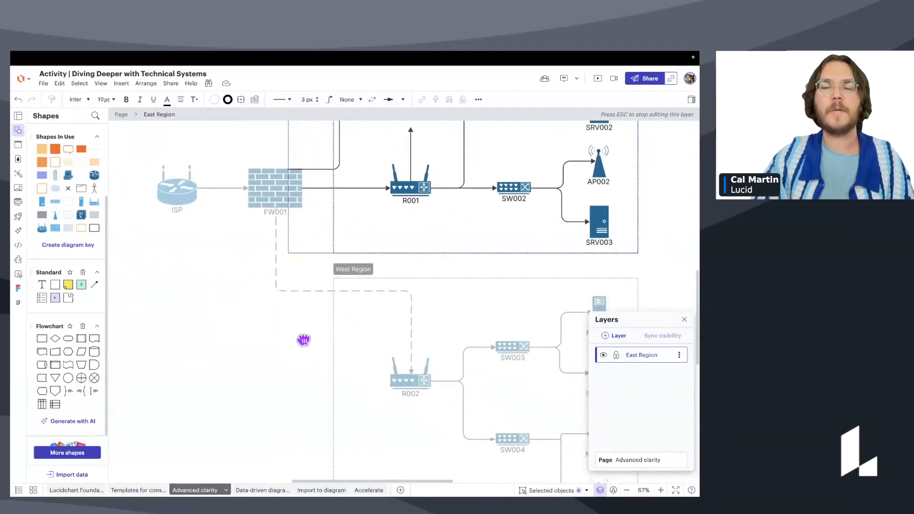
{"action": "scroll", "coordinate": [303, 340], "scroll_direction": "right", "scroll_amount": 5}
{"action": "scroll", "coordinate": [428, 305], "scroll_direction": "down", "scroll_amount": 1}
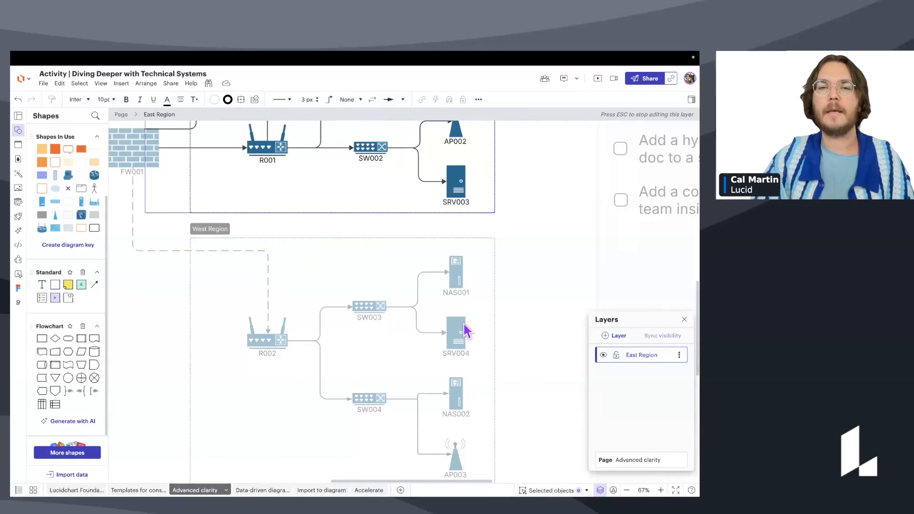
{"action": "scroll", "coordinate": [481, 412], "scroll_direction": "down", "scroll_amount": 1}
{"action": "scroll", "coordinate": [389, 354], "scroll_direction": "up", "scroll_amount": 8}
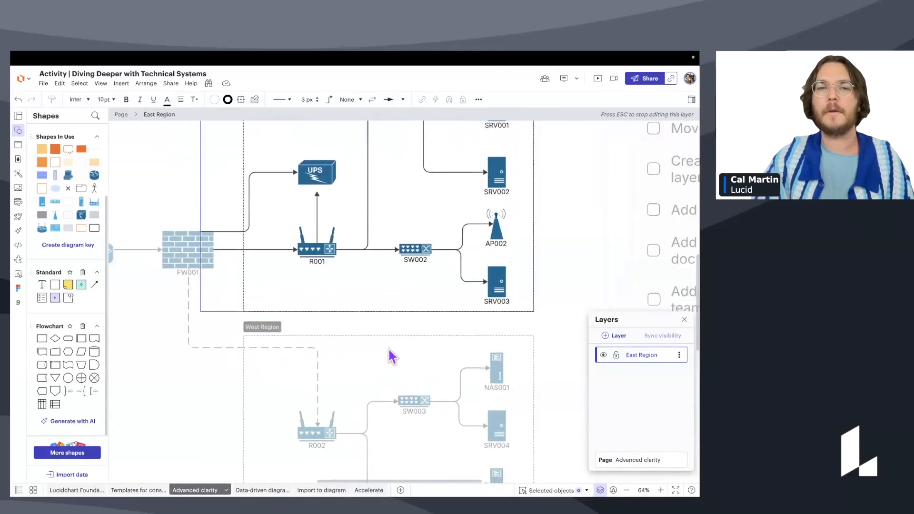
{"action": "left_click", "coordinate": [467, 217]}
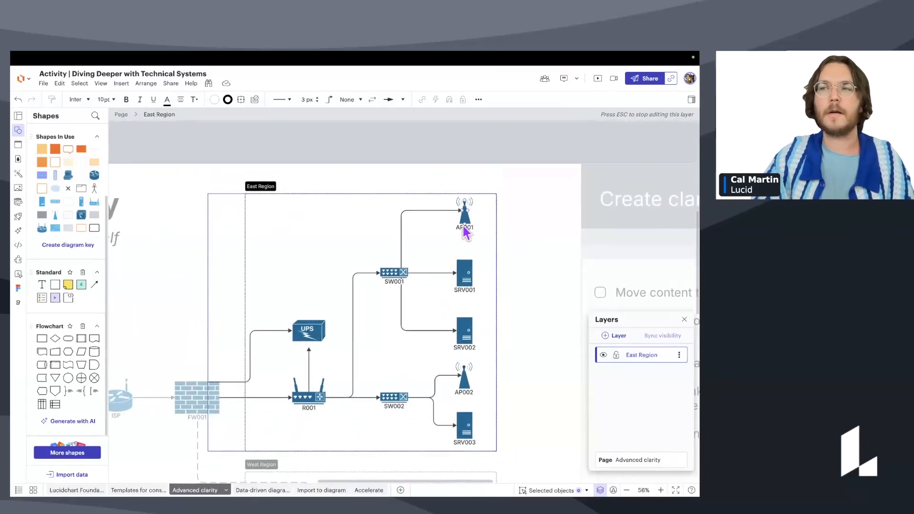
{"action": "mouse_move", "coordinate": [467, 217]}
{"action": "left_mouse_down"}
{"action": "mouse_move", "coordinate": [483, 224]}
{"action": "mouse_move", "coordinate": [481, 212]}
{"action": "mouse_move", "coordinate": [464, 212]}
{"action": "left_mouse_up"}
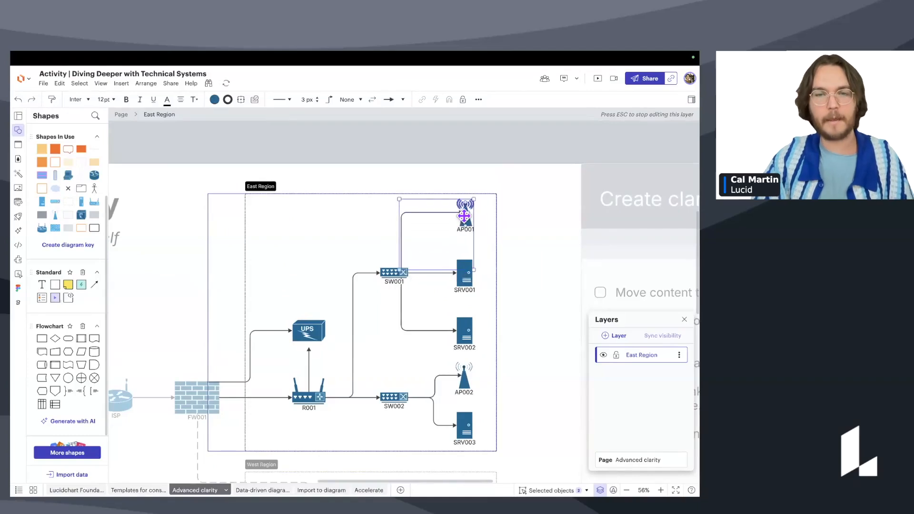
{"action": "left_click_drag", "start_coordinate": [58, 218], "coordinate": [296, 231]}
{"action": "key", "text": "Delete"}
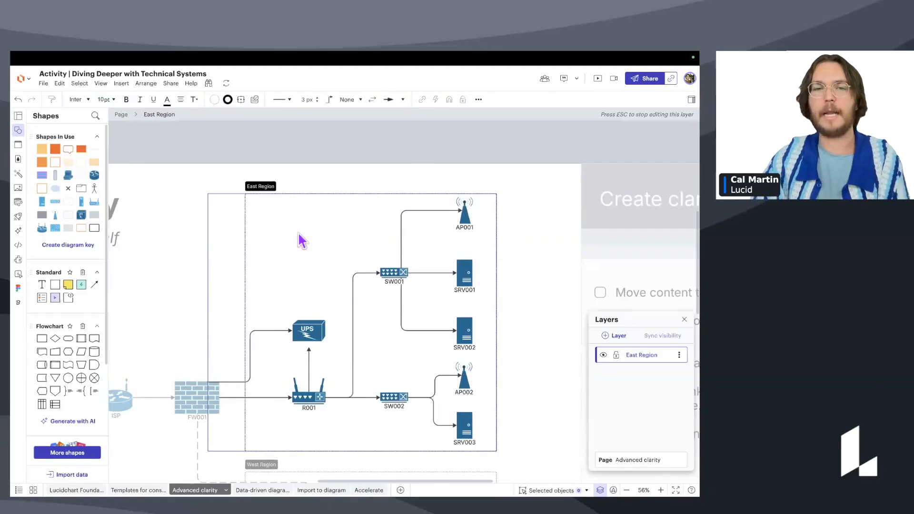
{"action": "left_click", "coordinate": [57, 217]}
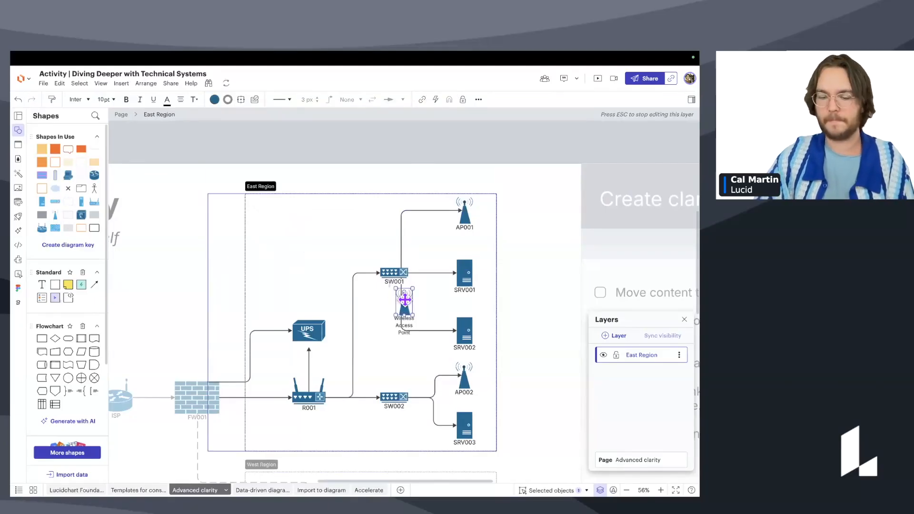
{"action": "key", "text": "Delete"}
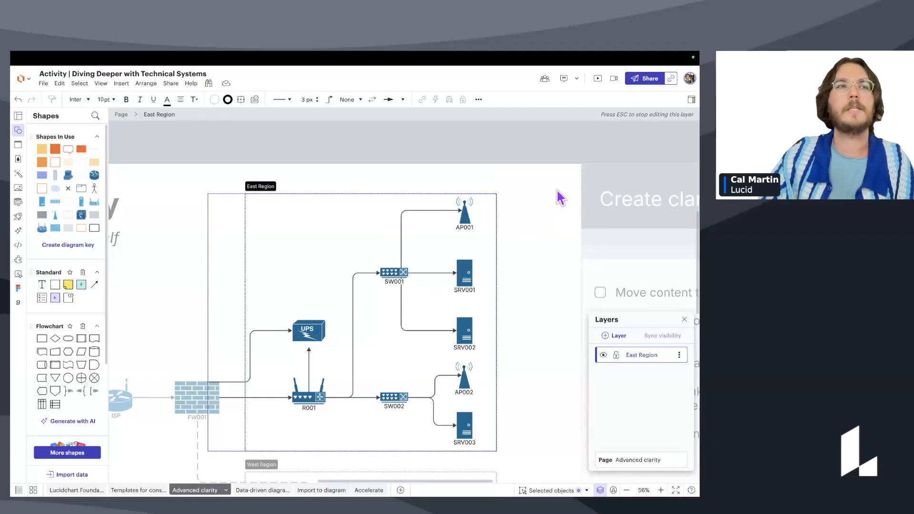
Zoom out and pan until the whole West Region container shows beside the East Region.
{"action": "scroll", "coordinate": [547, 209], "scroll_direction": "down", "scroll_amount": 3}
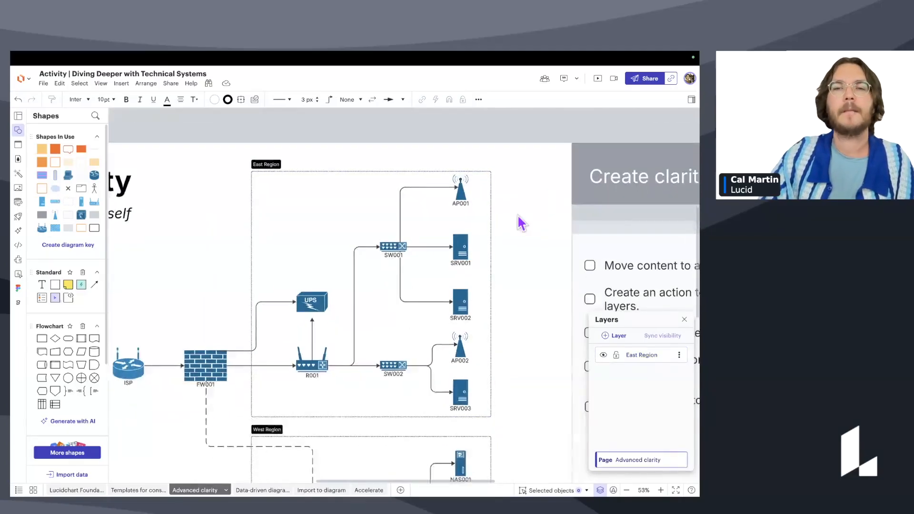
{"action": "scroll", "coordinate": [521, 215], "scroll_direction": "down", "scroll_amount": 2}
{"action": "left_click_drag", "start_coordinate": [522, 216], "coordinate": [552, 213]}
{"action": "left_click_drag", "start_coordinate": [223, 217], "coordinate": [215, 194]}
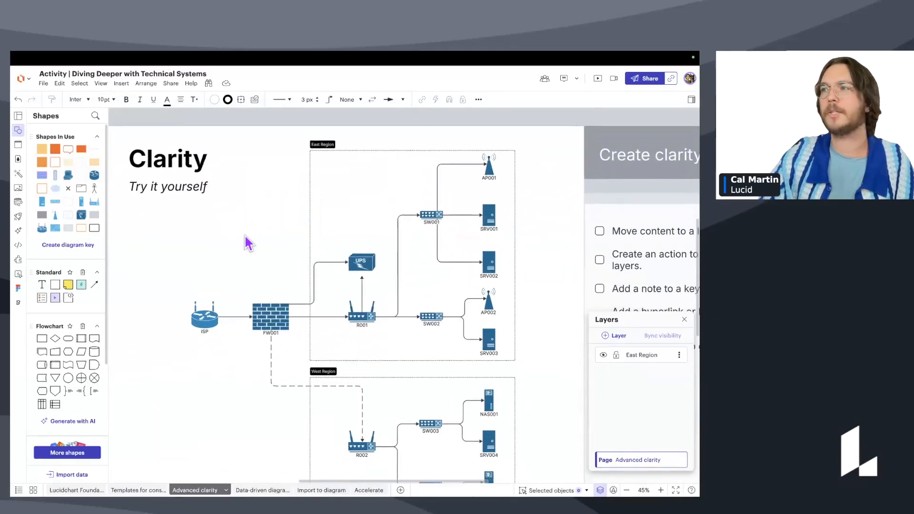
{"action": "left_click_drag", "start_coordinate": [392, 244], "coordinate": [377, 135]}
{"action": "scroll", "coordinate": [428, 233], "scroll_direction": "down", "scroll_amount": 2}
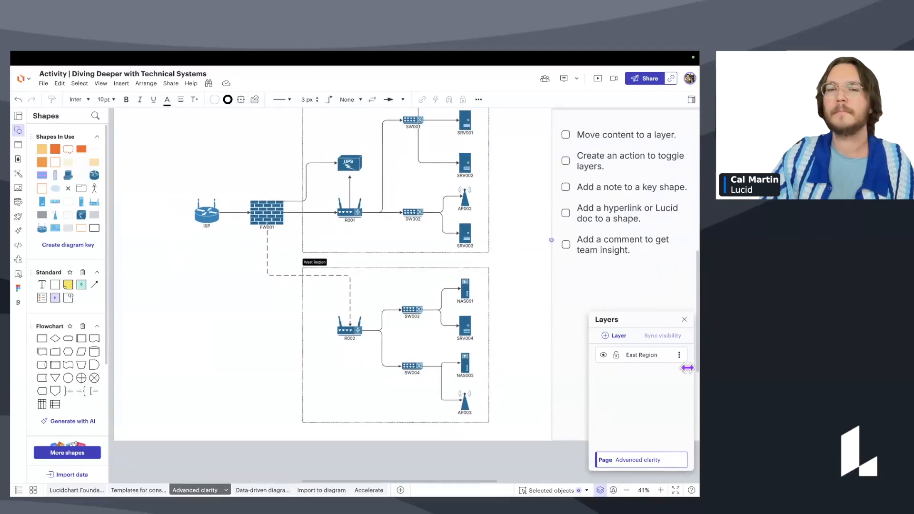
{"action": "scroll", "coordinate": [518, 347], "scroll_direction": "down", "scroll_amount": 1}
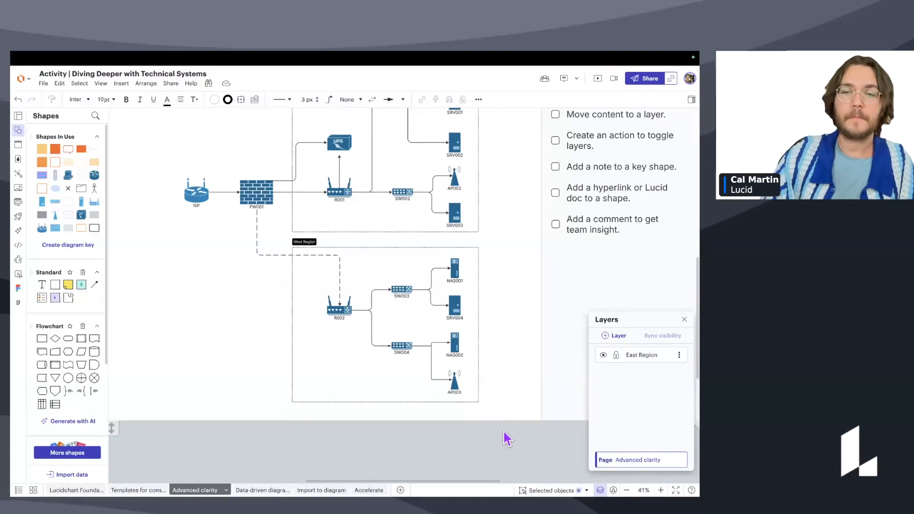
Marquee-select all West Region shapes and connectors and bring up the Move to > Layer options.
{"action": "left_click_drag", "start_coordinate": [509, 450], "coordinate": [268, 242]}
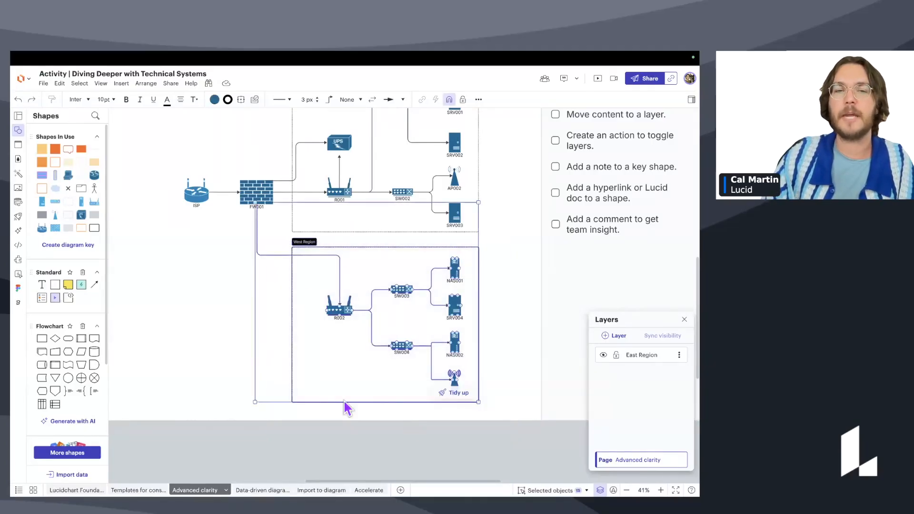
{"action": "scroll", "coordinate": [356, 289], "scroll_direction": "up", "scroll_amount": 3}
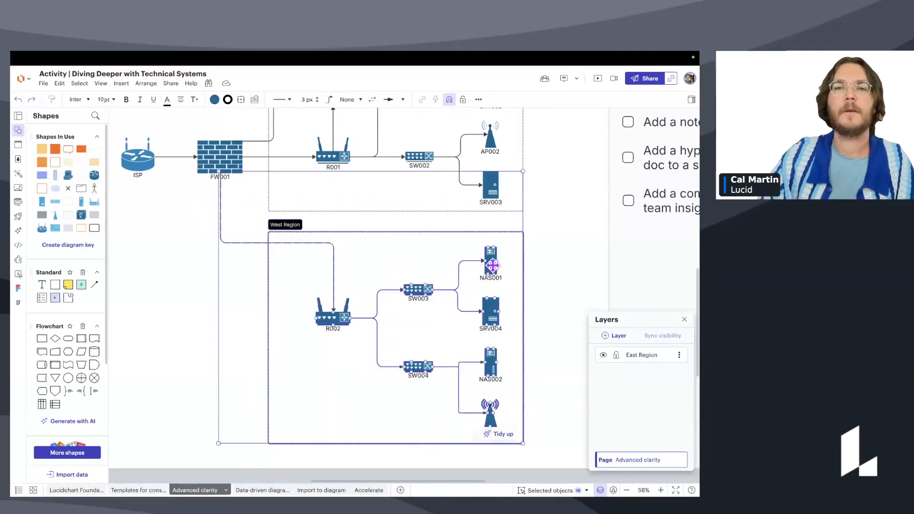
{"action": "scroll", "coordinate": [492, 265], "scroll_direction": "up", "scroll_amount": 1}
{"action": "right_click", "coordinate": [492, 264]}
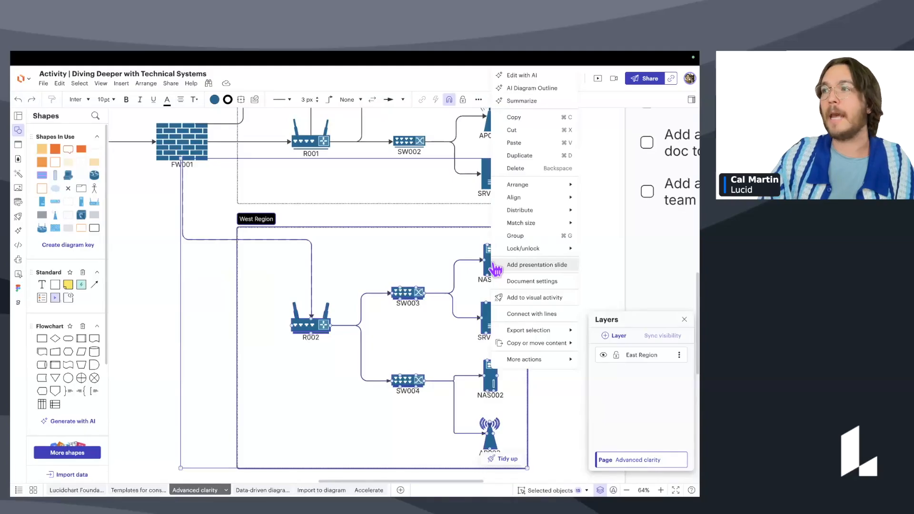
{"action": "mouse_move", "coordinate": [537, 348]}
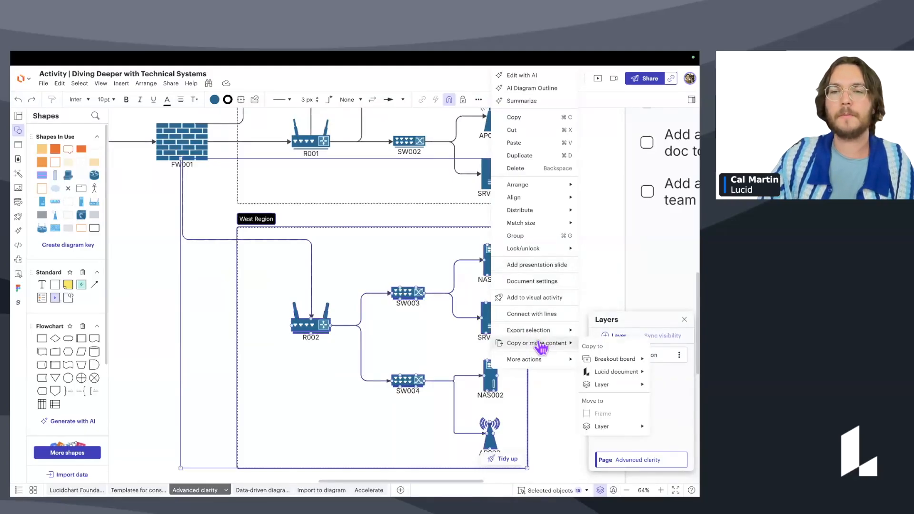
{"action": "mouse_move", "coordinate": [603, 429]}
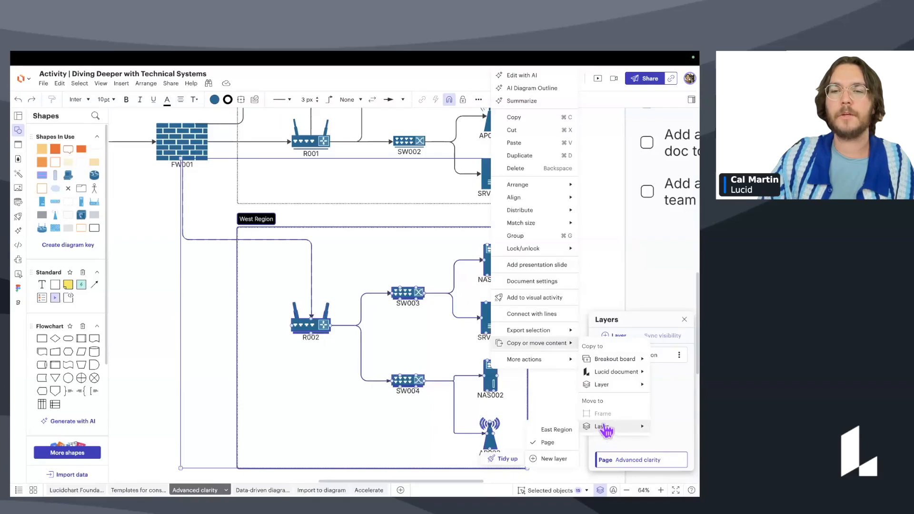
Move the West Region selection to a new layer named 'West Region'.
{"action": "left_click", "coordinate": [553, 462]}
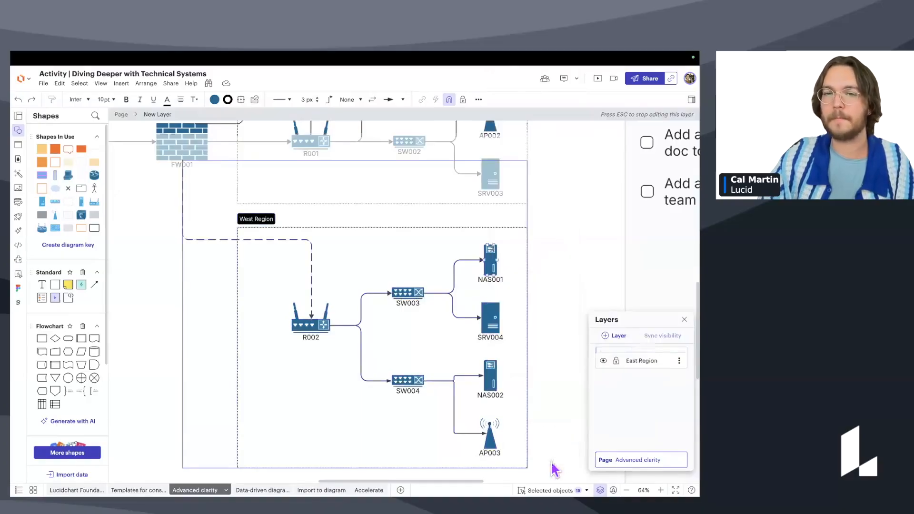
{"action": "double_click", "coordinate": [642, 355]}
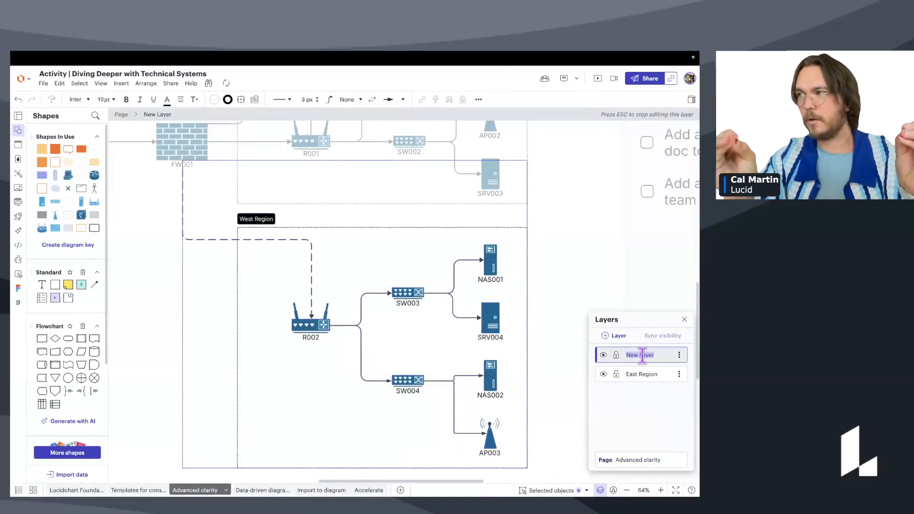
{"action": "type", "text": "West Region"}
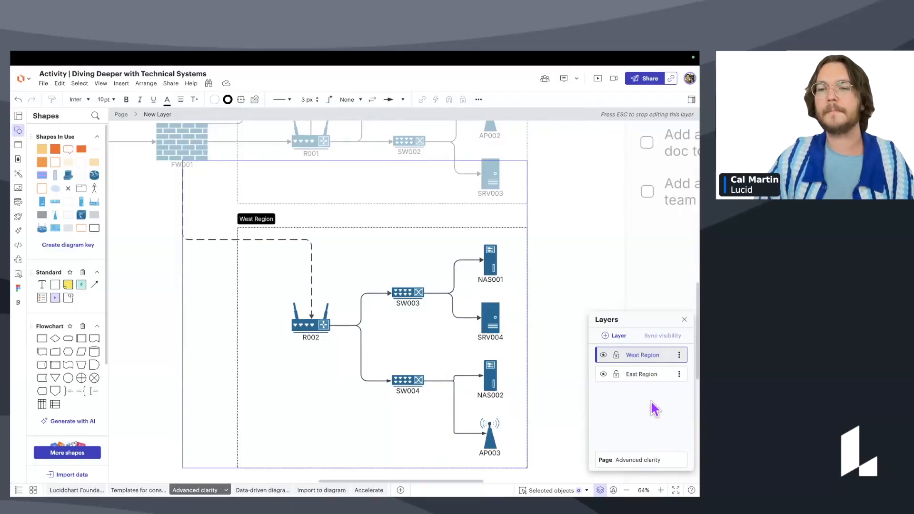
{"action": "key", "text": "Return"}
{"action": "scroll", "coordinate": [552, 244], "scroll_direction": "down", "scroll_amount": 3}
{"action": "scroll", "coordinate": [546, 264], "scroll_direction": "down", "scroll_amount": 3}
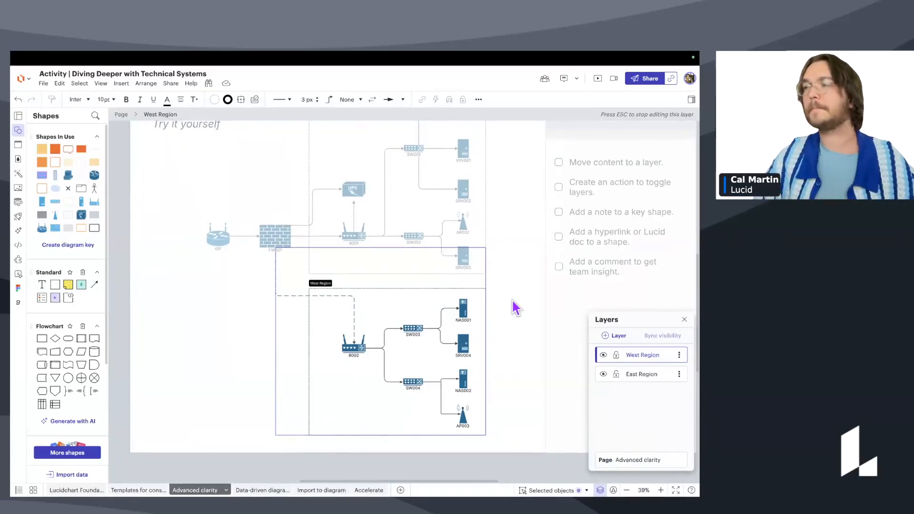
{"action": "scroll", "coordinate": [509, 284], "scroll_direction": "right", "scroll_amount": 2}
{"action": "scroll", "coordinate": [509, 284], "scroll_direction": "up", "scroll_amount": 1}
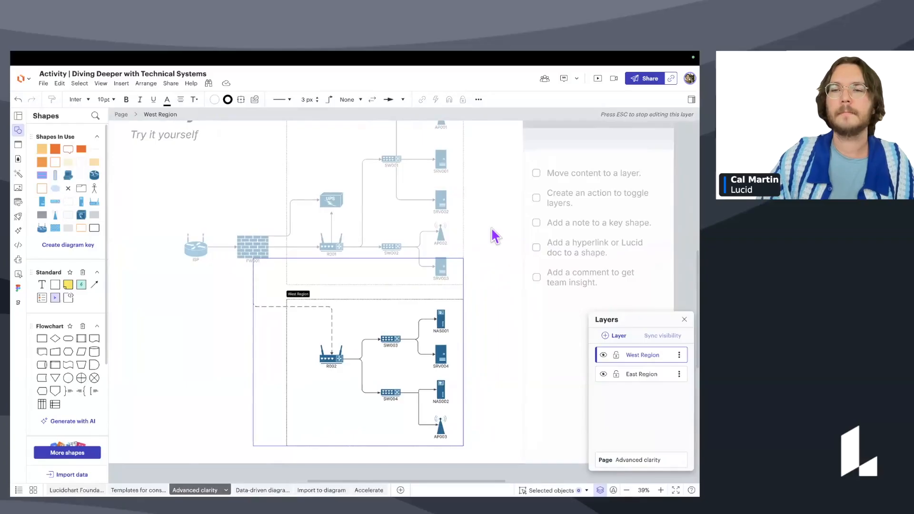
{"action": "key", "text": "Escape"}
{"action": "left_click_drag", "start_coordinate": [493, 244], "coordinate": [482, 265]}
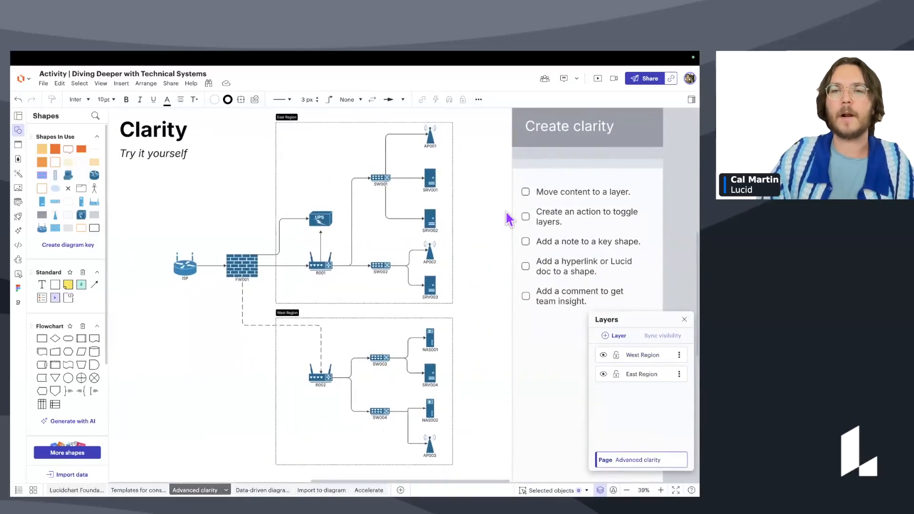
{"action": "left_click", "coordinate": [525, 193]}
{"action": "left_click", "coordinate": [526, 192]}
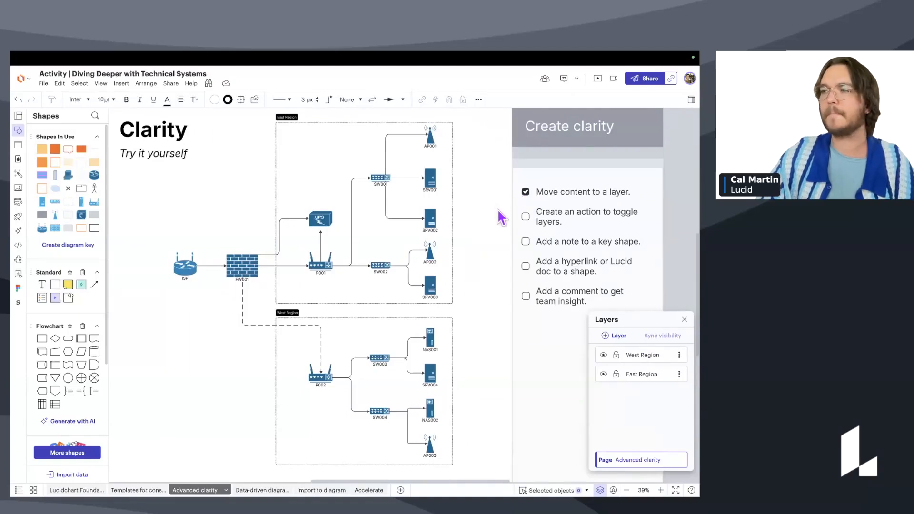
{"action": "scroll", "coordinate": [499, 212], "scroll_direction": "down", "scroll_amount": 2}
{"action": "scroll", "coordinate": [499, 212], "scroll_direction": "left", "scroll_amount": 2}
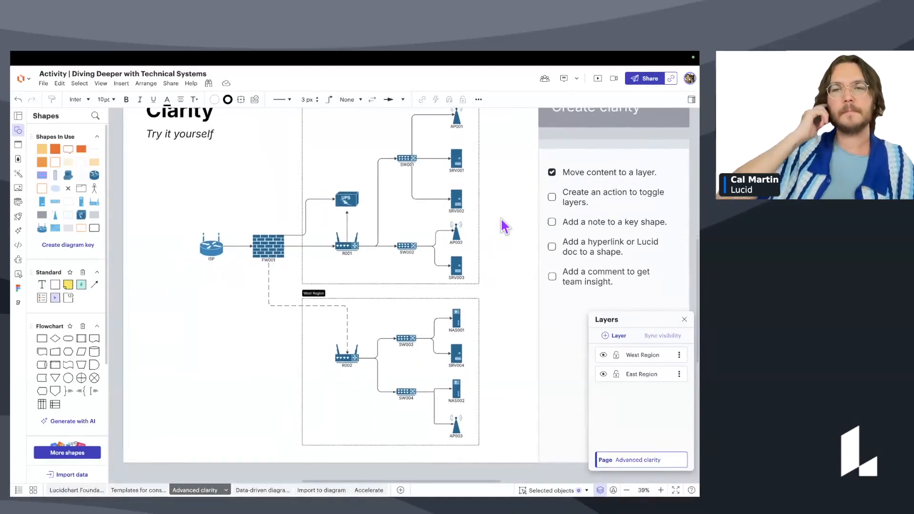
{"action": "mouse_move", "coordinate": [224, 324]}
{"action": "left_mouse_down"}
{"action": "mouse_move", "coordinate": [224, 317]}
{"action": "mouse_move", "coordinate": [217, 324]}
{"action": "left_mouse_up"}
{"action": "scroll", "coordinate": [305, 322], "scroll_direction": "down", "scroll_amount": 1}
{"action": "left_click_drag", "start_coordinate": [422, 312], "coordinate": [409, 317]}
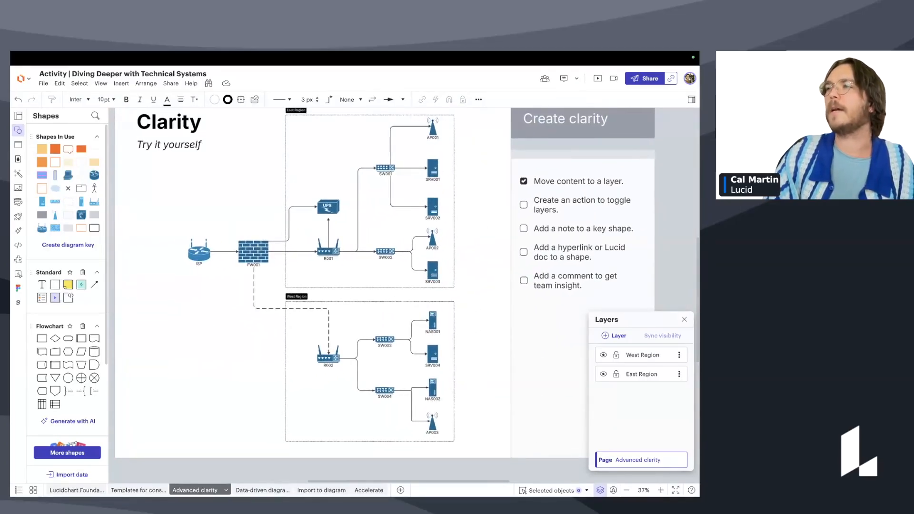
{"action": "scroll", "coordinate": [488, 278], "scroll_direction": "down", "scroll_amount": 1}
{"action": "scroll", "coordinate": [488, 278], "scroll_direction": "right", "scroll_amount": 1}
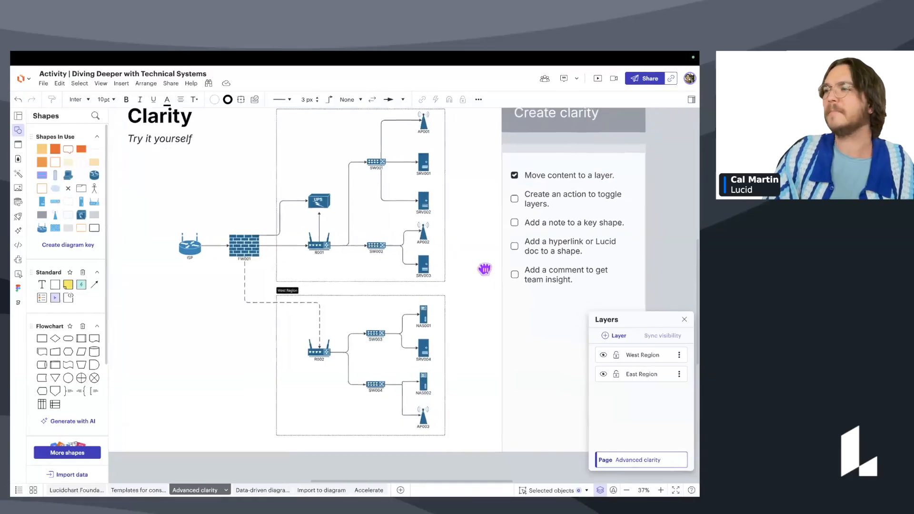
{"action": "scroll", "coordinate": [488, 276], "scroll_direction": "down", "scroll_amount": 1}
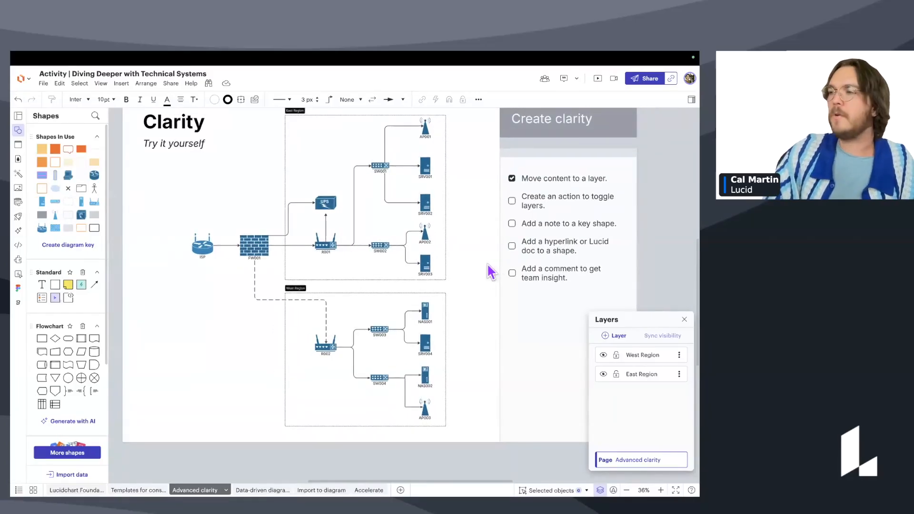
{"action": "left_click_drag", "start_coordinate": [483, 263], "coordinate": [474, 278]}
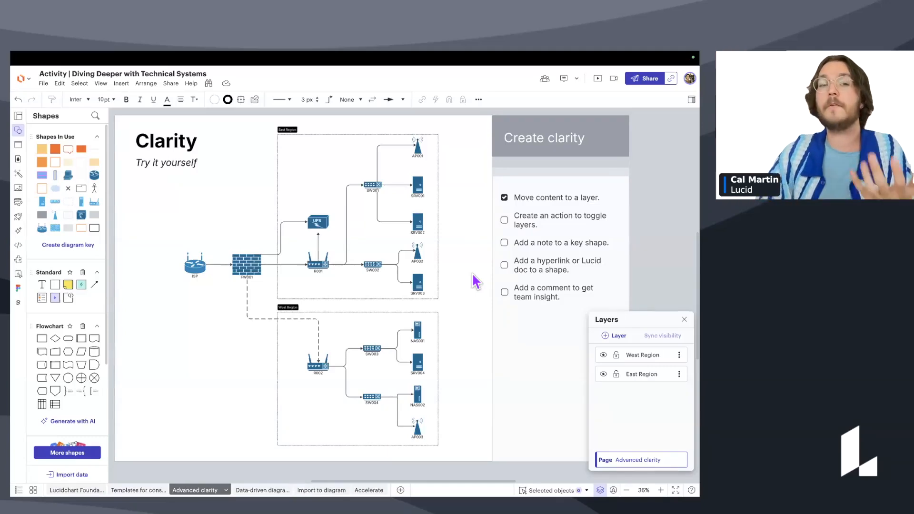
{"action": "scroll", "coordinate": [352, 292], "scroll_direction": "up", "scroll_amount": 5}
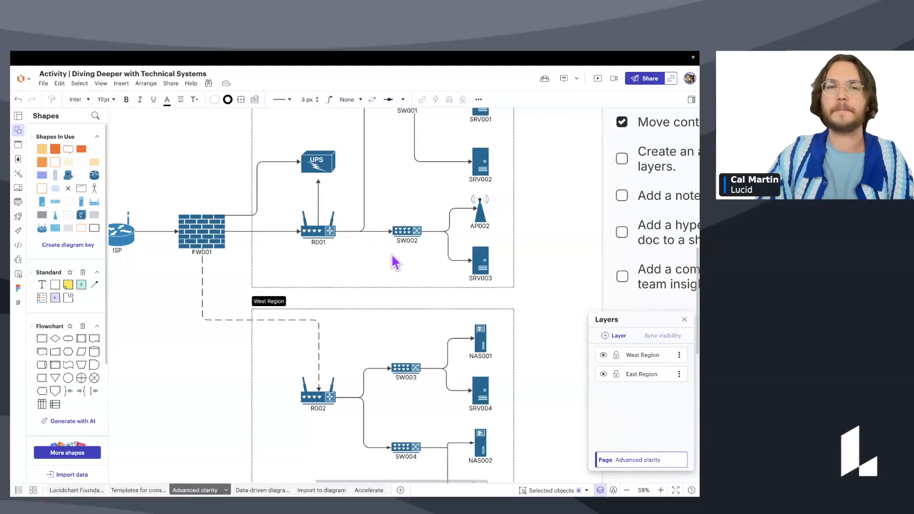
Close the Layers panel and zoom out so the Clarity slide fits in view.
{"action": "scroll", "coordinate": [526, 290], "scroll_direction": "down", "scroll_amount": 1}
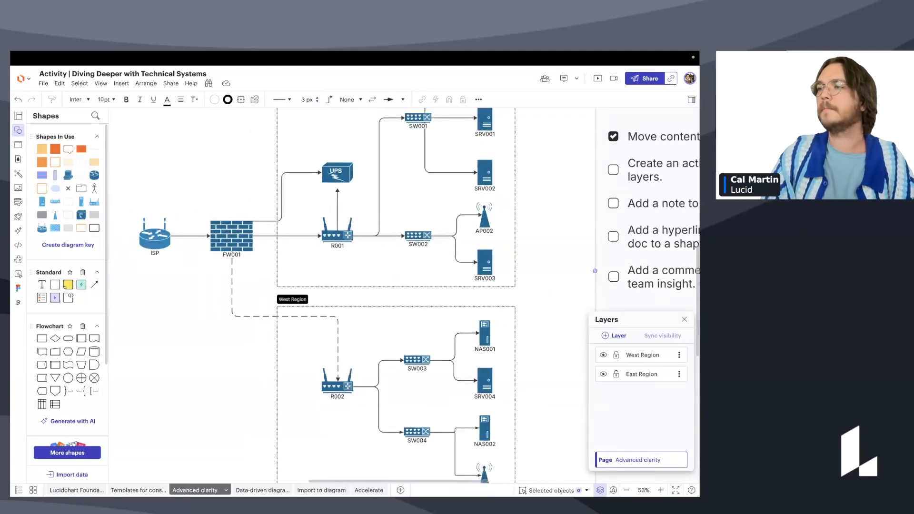
{"action": "scroll", "coordinate": [447, 255], "scroll_direction": "down", "scroll_amount": 2}
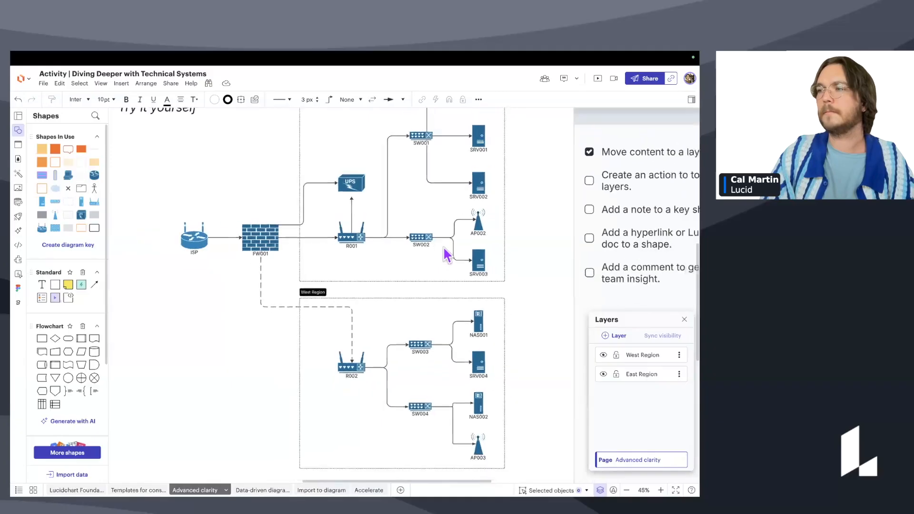
{"action": "scroll", "coordinate": [418, 259], "scroll_direction": "up", "scroll_amount": 2}
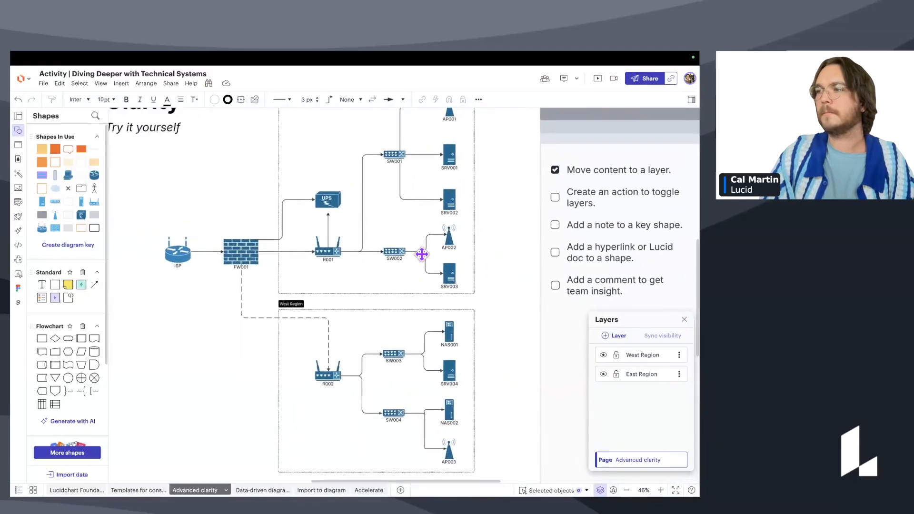
{"action": "scroll", "coordinate": [438, 249], "scroll_direction": "left", "scroll_amount": 2}
{"action": "scroll", "coordinate": [437, 249], "scroll_direction": "down", "scroll_amount": 1}
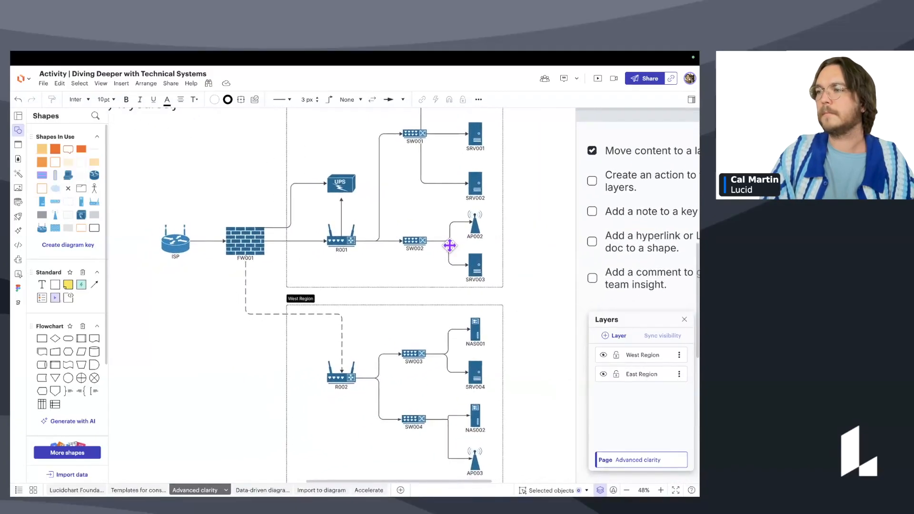
{"action": "scroll", "coordinate": [435, 259], "scroll_direction": "down", "scroll_amount": 1}
{"action": "left_click", "coordinate": [683, 319]}
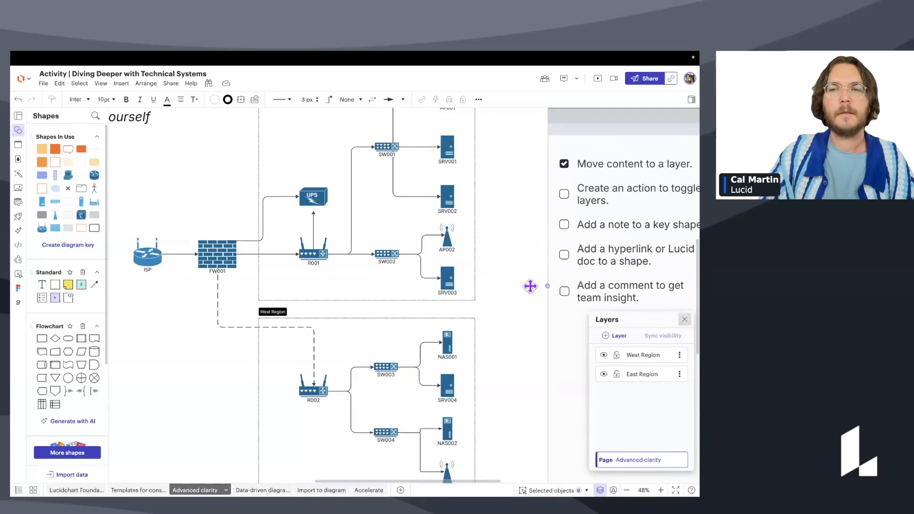
{"action": "scroll", "coordinate": [514, 284], "scroll_direction": "down", "scroll_amount": 4}
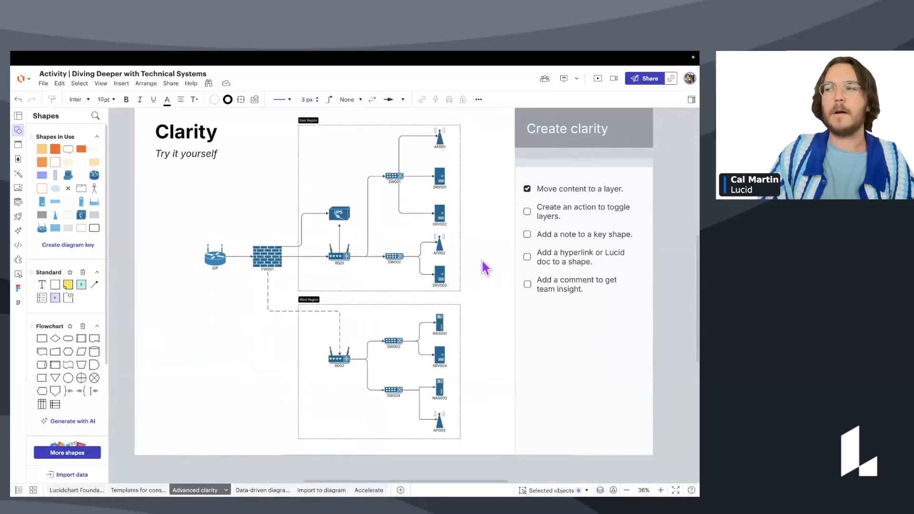
{"action": "scroll", "coordinate": [483, 253], "scroll_direction": "up", "scroll_amount": 1}
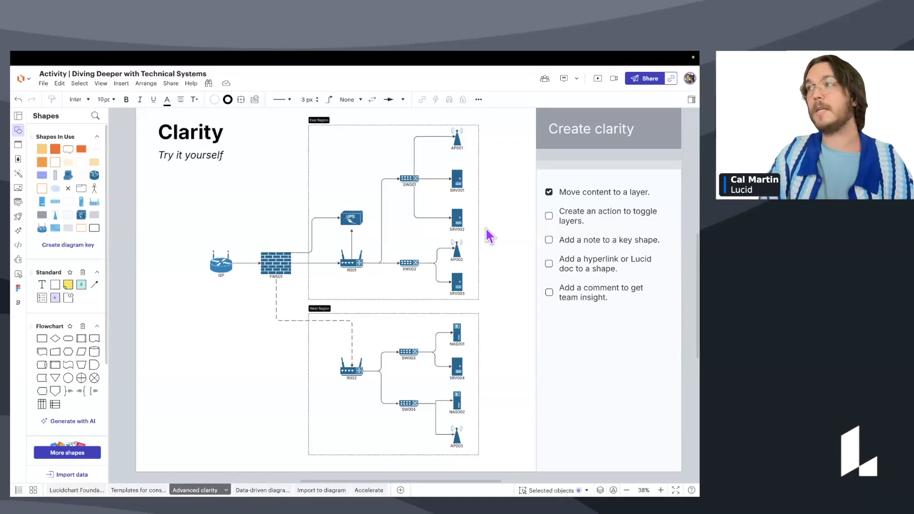
{"action": "scroll", "coordinate": [228, 209], "scroll_direction": "up", "scroll_amount": 3}
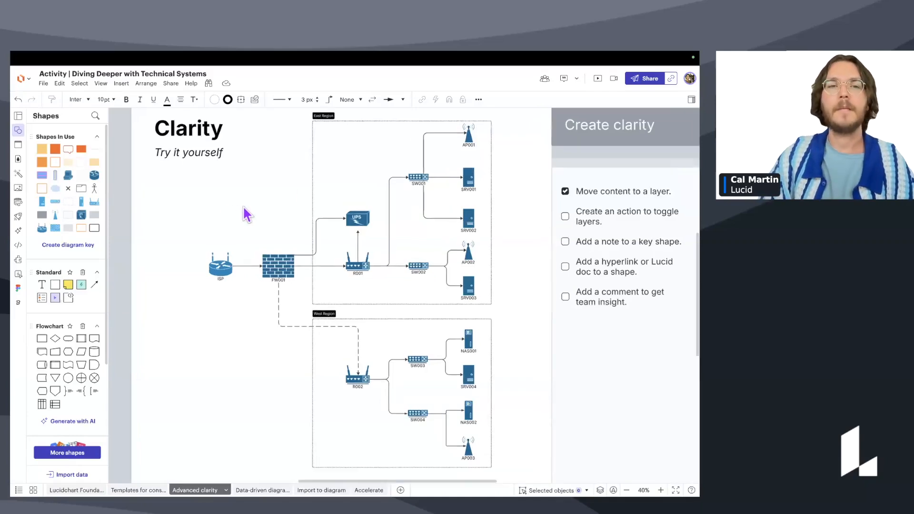
{"action": "left_click_drag", "start_coordinate": [258, 210], "coordinate": [262, 205]}
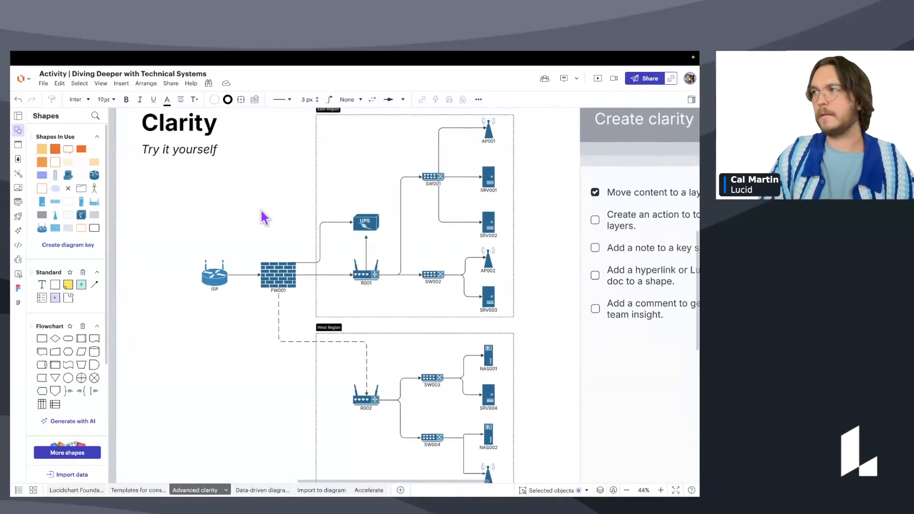
{"action": "scroll", "coordinate": [61, 315], "scroll_direction": "down", "scroll_amount": 1}
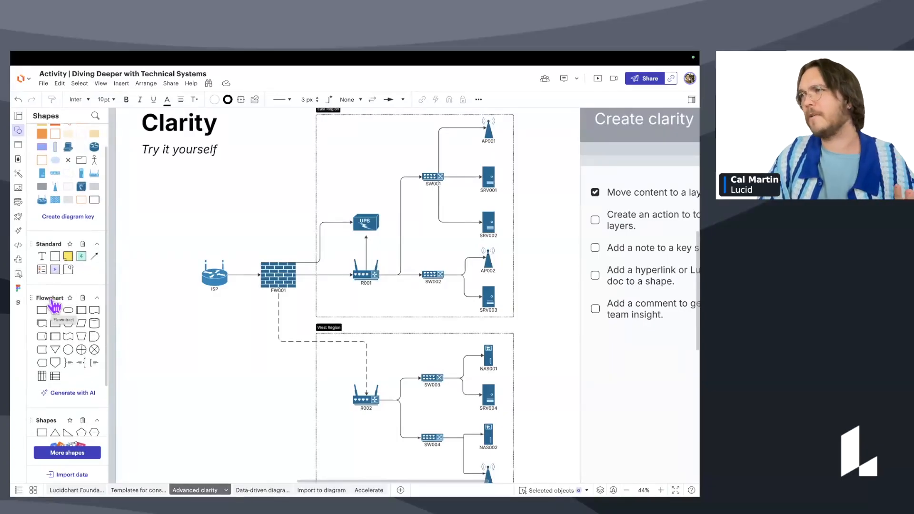
Drag a Flowchart Process box onto the canvas beside the ISP router.
{"action": "mouse_move", "coordinate": [44, 309]}
{"action": "left_click_drag", "start_coordinate": [44, 309], "coordinate": [181, 235]}
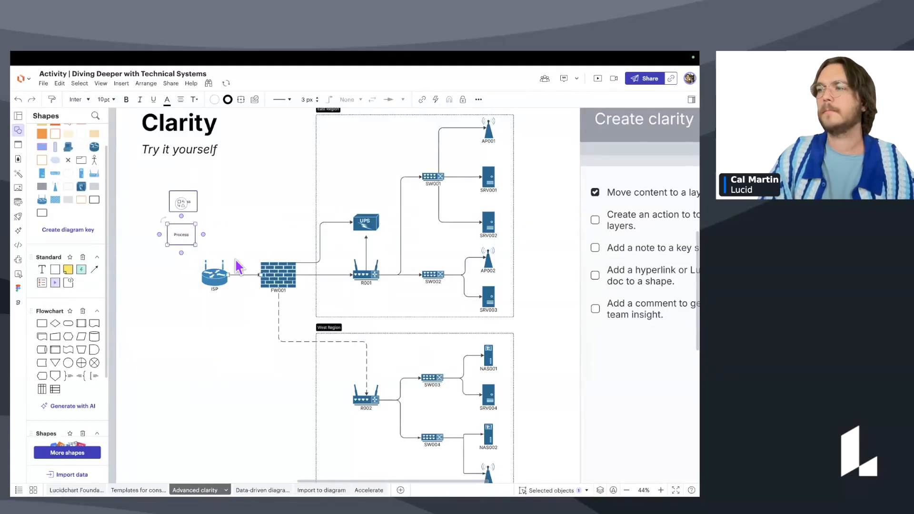
{"action": "scroll", "coordinate": [224, 241], "scroll_direction": "up", "scroll_amount": 3}
{"action": "scroll", "coordinate": [276, 249], "scroll_direction": "up", "scroll_amount": 2}
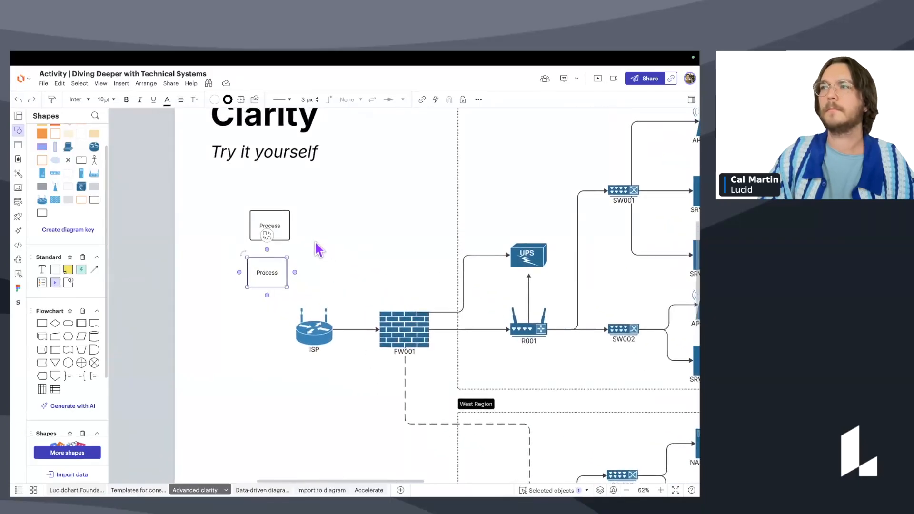
{"action": "scroll", "coordinate": [304, 252], "scroll_direction": "up", "scroll_amount": 1}
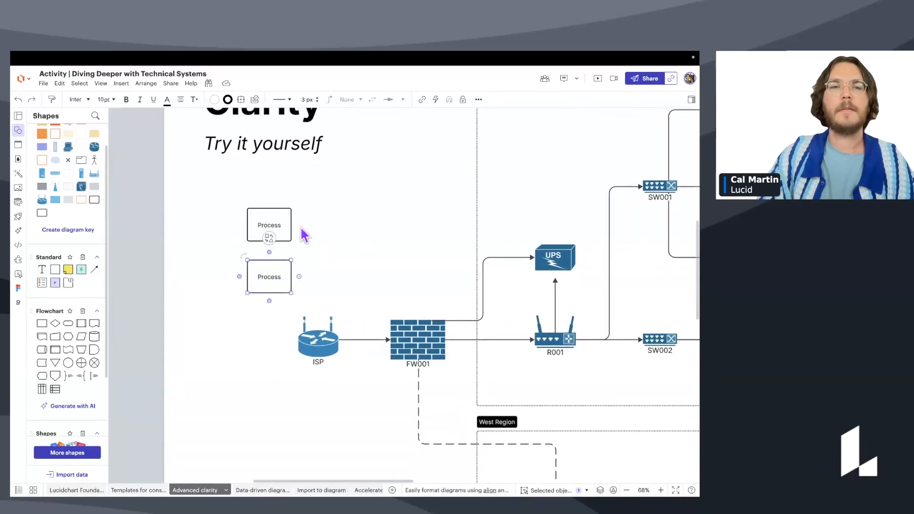
Label the upper box 'East Region' and the lower box 'West Region'.
{"action": "double_click", "coordinate": [270, 225]}
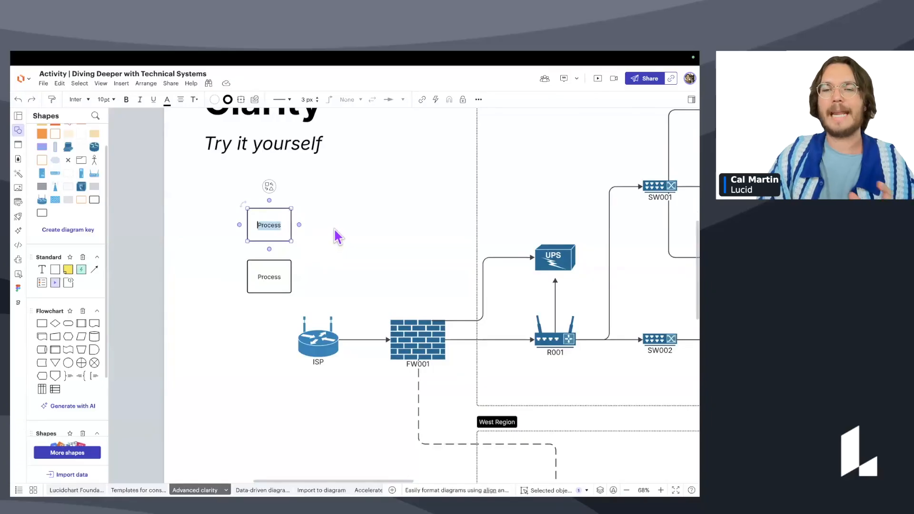
{"action": "scroll", "coordinate": [333, 245], "scroll_direction": "down", "scroll_amount": 3}
{"action": "type", "text": "East Region"}
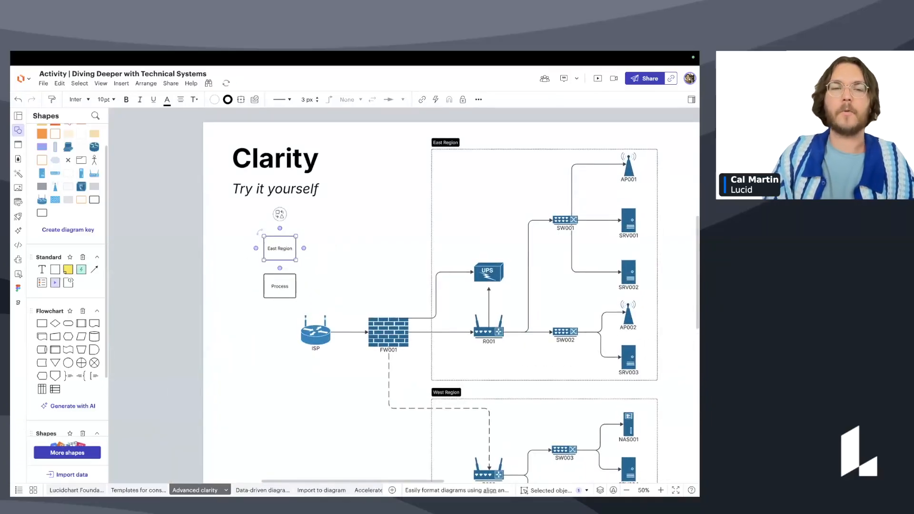
{"action": "scroll", "coordinate": [326, 281], "scroll_direction": "up", "scroll_amount": 1}
{"action": "double_click", "coordinate": [292, 285]}
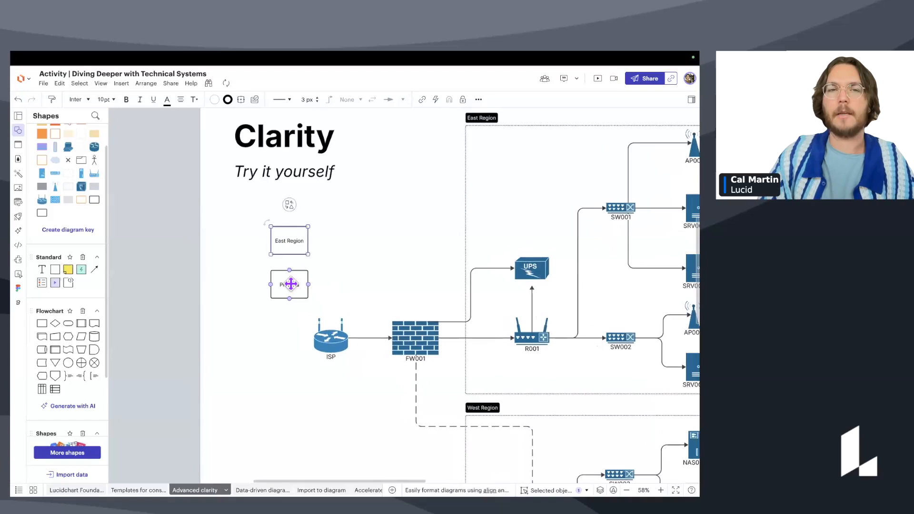
{"action": "type", "text": "West Region"}
{"action": "left_click", "coordinate": [330, 287]}
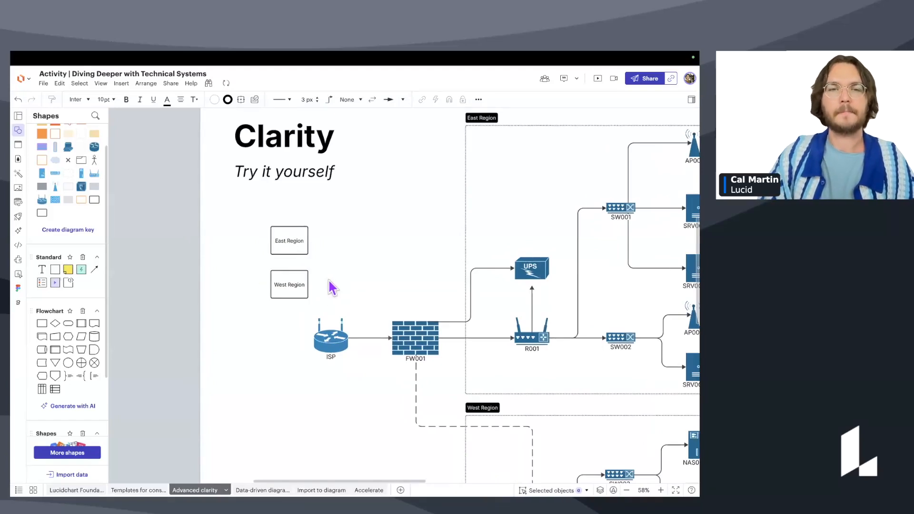
Nudge the East Region box into place above the ISP router.
{"action": "scroll", "coordinate": [205, 271], "scroll_direction": "right", "scroll_amount": 2}
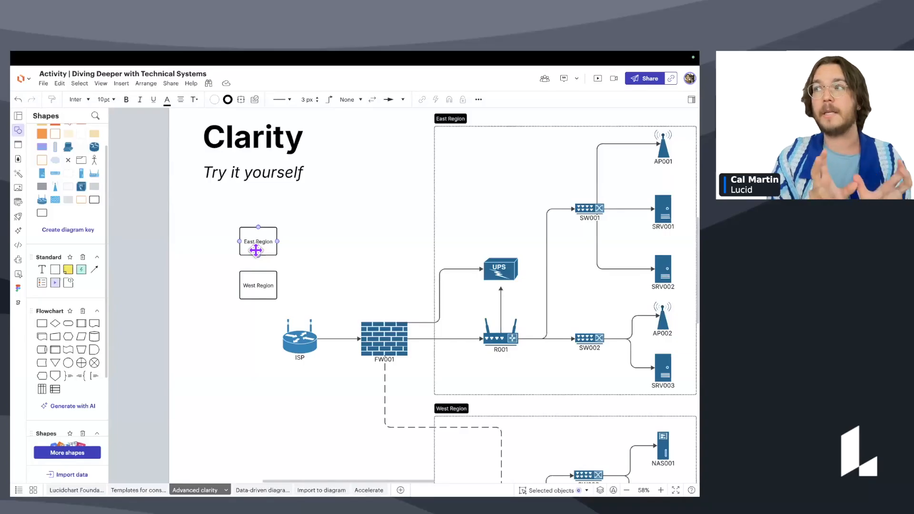
{"action": "scroll", "coordinate": [279, 255], "scroll_direction": "up", "scroll_amount": 1}
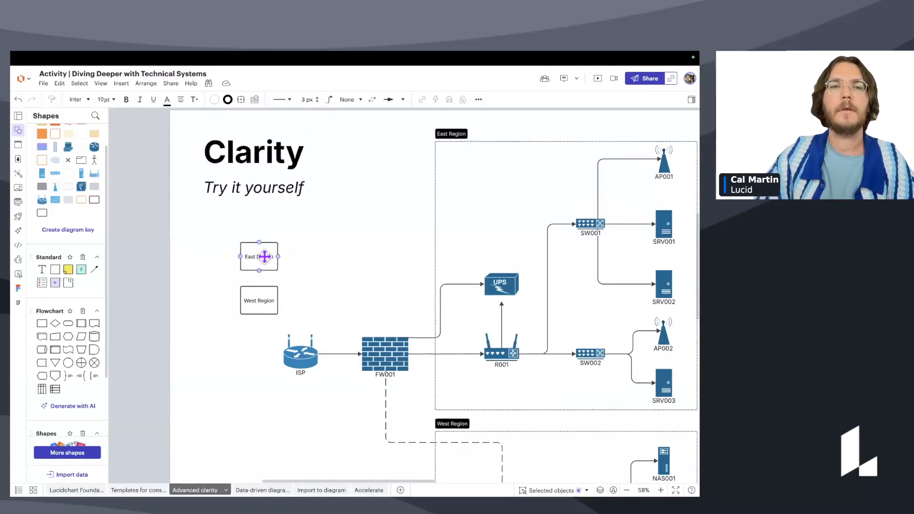
{"action": "left_click", "coordinate": [262, 257]}
{"action": "scroll", "coordinate": [263, 257], "scroll_direction": "up", "scroll_amount": 5}
{"action": "scroll", "coordinate": [244, 250], "scroll_direction": "down", "scroll_amount": 1}
{"action": "left_click_drag", "start_coordinate": [250, 254], "coordinate": [253, 255]}
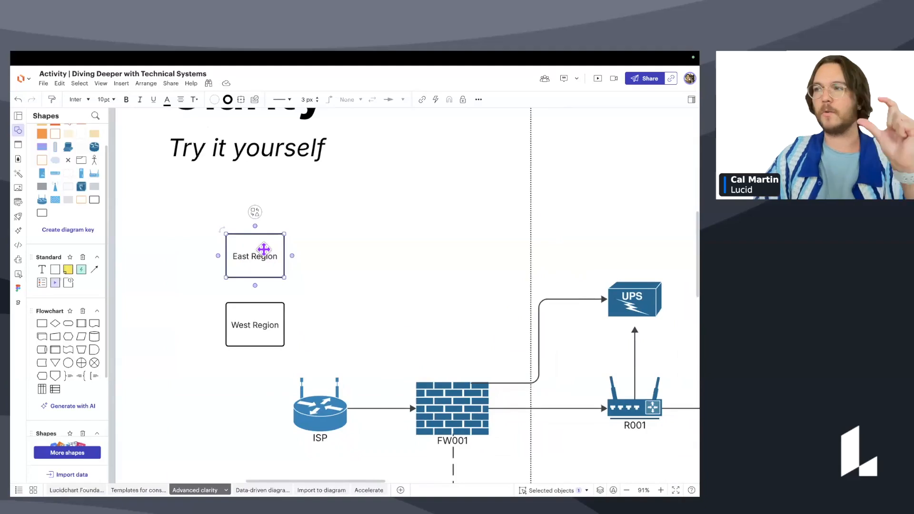
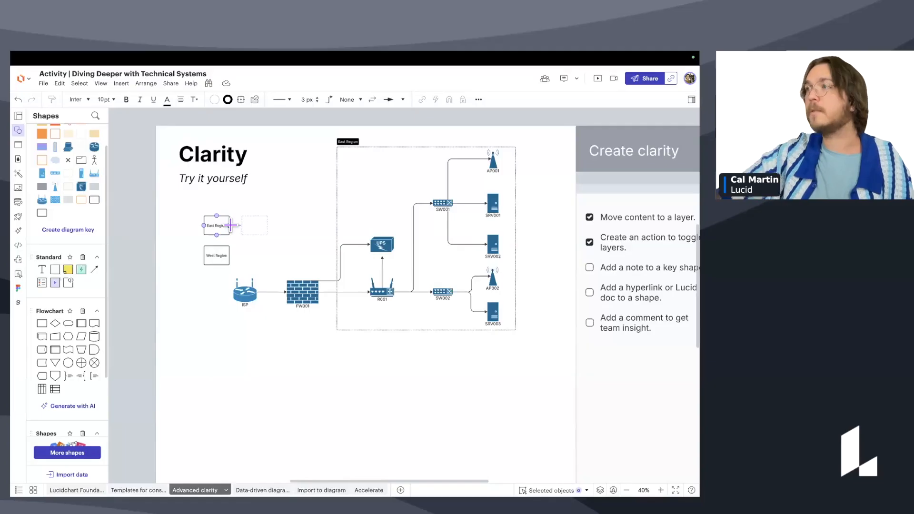
Zoom in and select the East Region box beside the network diagram.
{"action": "scroll", "coordinate": [225, 226], "scroll_direction": "up", "scroll_amount": 3}
{"action": "left_click", "coordinate": [219, 224]}
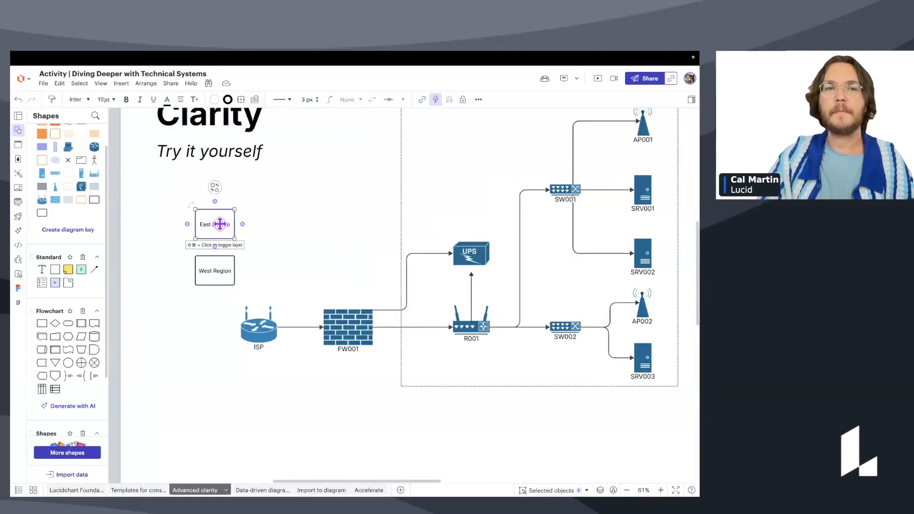
Confirm the East Region box's Toggle Layer action targets the East Region layer.
{"action": "left_click", "coordinate": [435, 99]}
{"action": "left_click", "coordinate": [448, 195]}
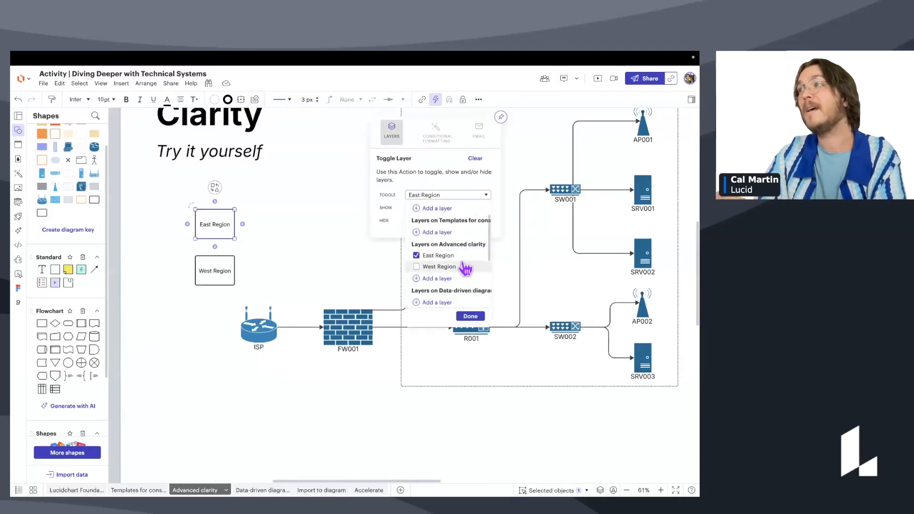
{"action": "left_click", "coordinate": [299, 238]}
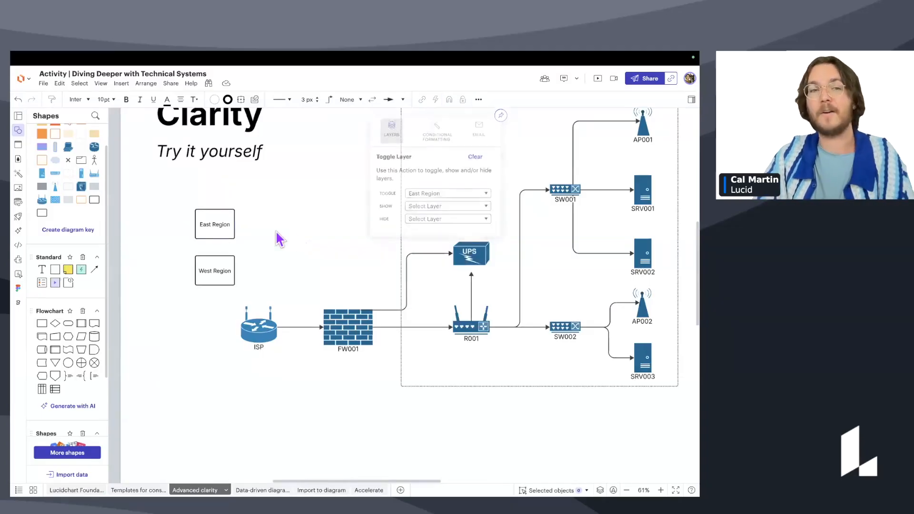
Click the East Region box twice to hide and then show the network diagram.
{"action": "left_click", "coordinate": [214, 229]}
{"action": "left_click", "coordinate": [214, 229]}
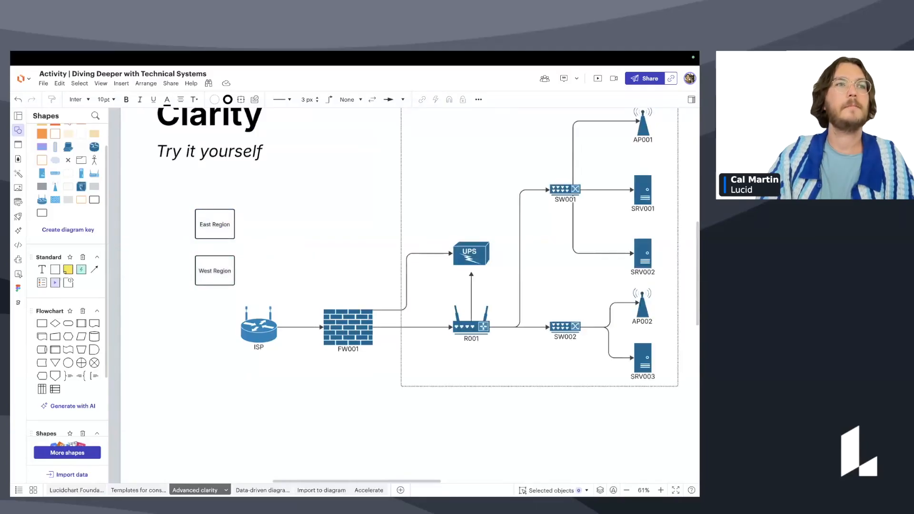
{"action": "scroll", "coordinate": [304, 250], "scroll_direction": "down", "scroll_amount": 3}
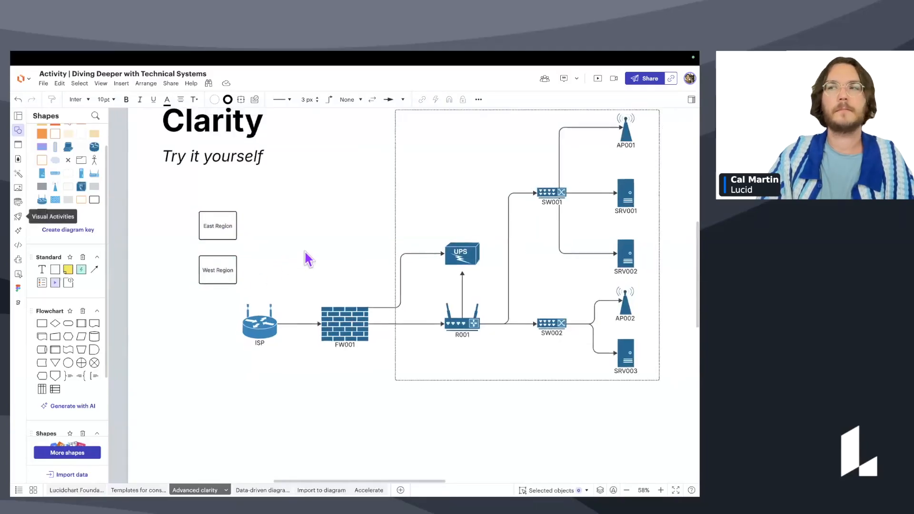
{"action": "scroll", "coordinate": [286, 248], "scroll_direction": "right", "scroll_amount": 1}
{"action": "scroll", "coordinate": [278, 248], "scroll_direction": "down", "scroll_amount": 2}
{"action": "scroll", "coordinate": [270, 247], "scroll_direction": "right", "scroll_amount": 1}
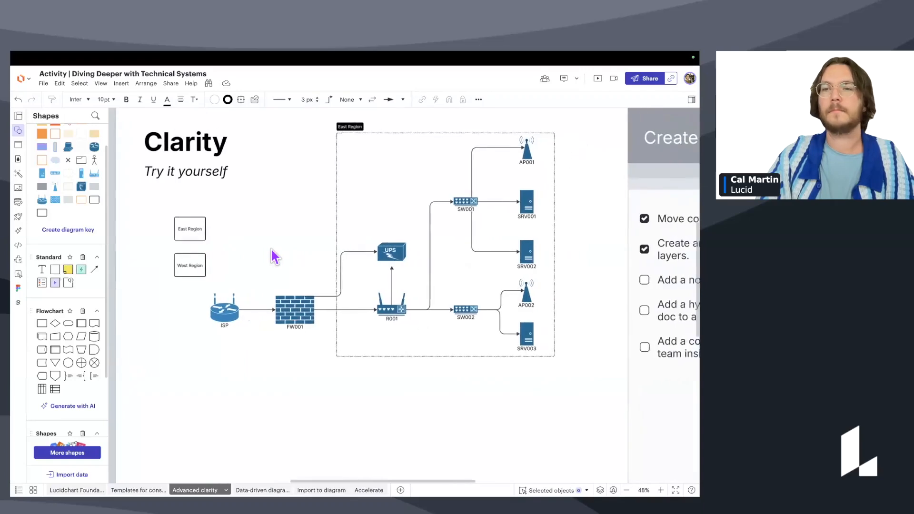
{"action": "scroll", "coordinate": [292, 254], "scroll_direction": "down", "scroll_amount": 3}
{"action": "scroll", "coordinate": [293, 254], "scroll_direction": "right", "scroll_amount": 1}
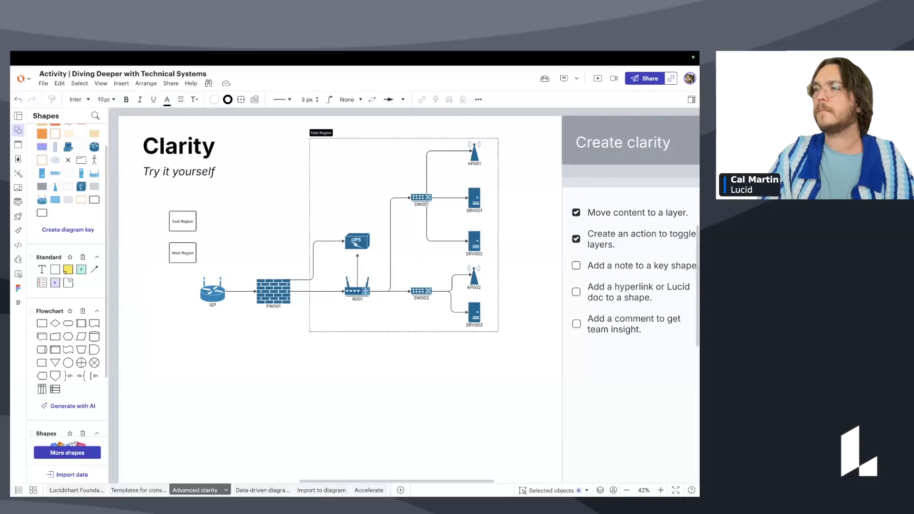
{"action": "scroll", "coordinate": [476, 323], "scroll_direction": "down", "scroll_amount": 2}
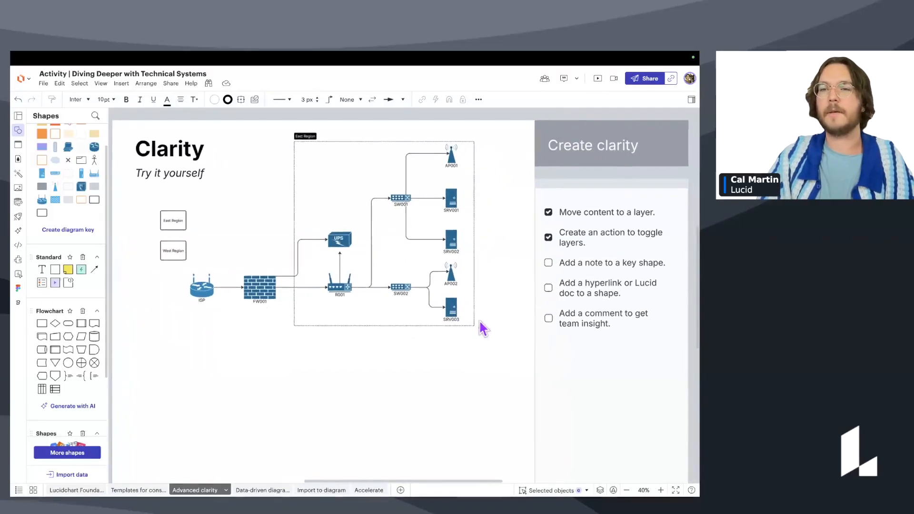
Enter East Region layer editing at router R001, then exit it again.
{"action": "scroll", "coordinate": [484, 299], "scroll_direction": "up", "scroll_amount": 2}
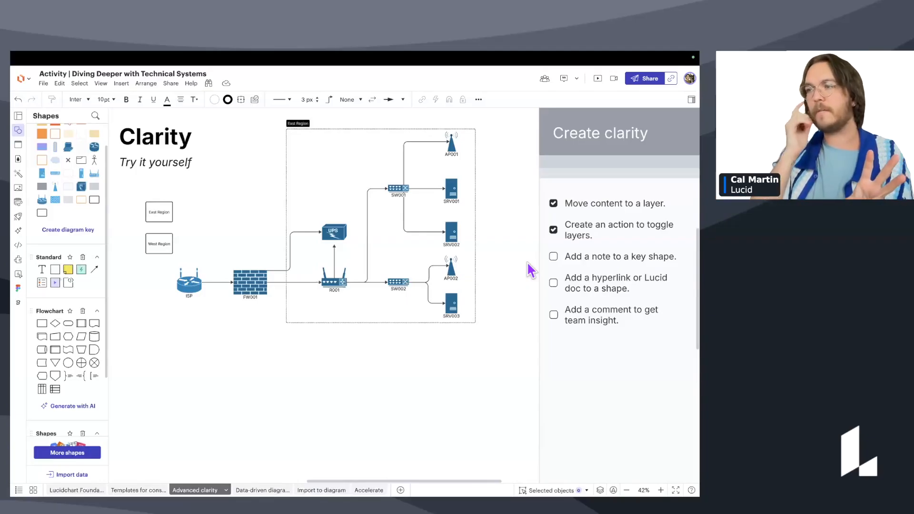
{"action": "scroll", "coordinate": [369, 227], "scroll_direction": "up", "scroll_amount": 2}
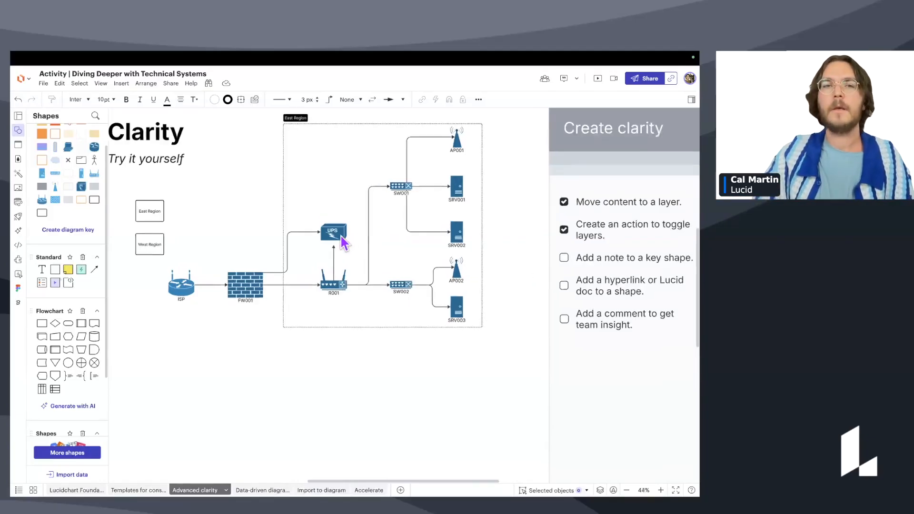
{"action": "scroll", "coordinate": [327, 239], "scroll_direction": "up", "scroll_amount": 1}
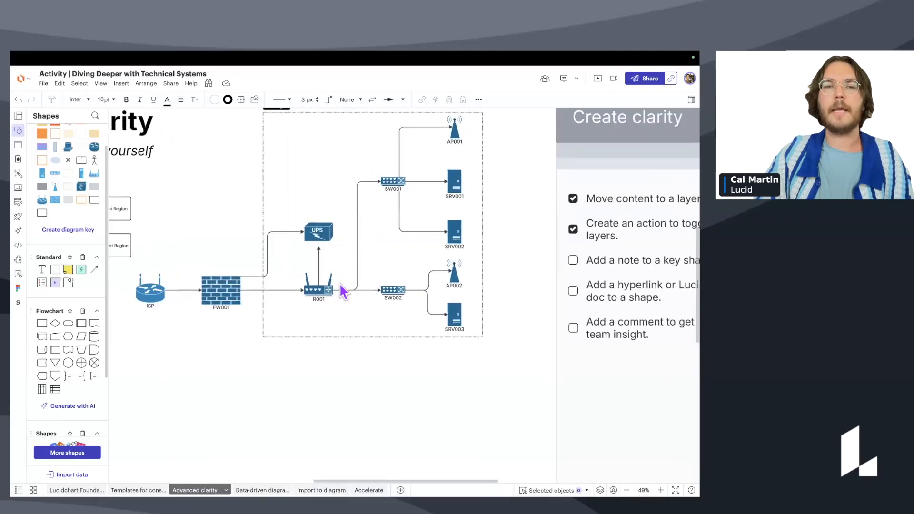
{"action": "scroll", "coordinate": [339, 288], "scroll_direction": "right", "scroll_amount": 1}
{"action": "double_click", "coordinate": [299, 291]}
{"action": "left_click", "coordinate": [299, 290]}
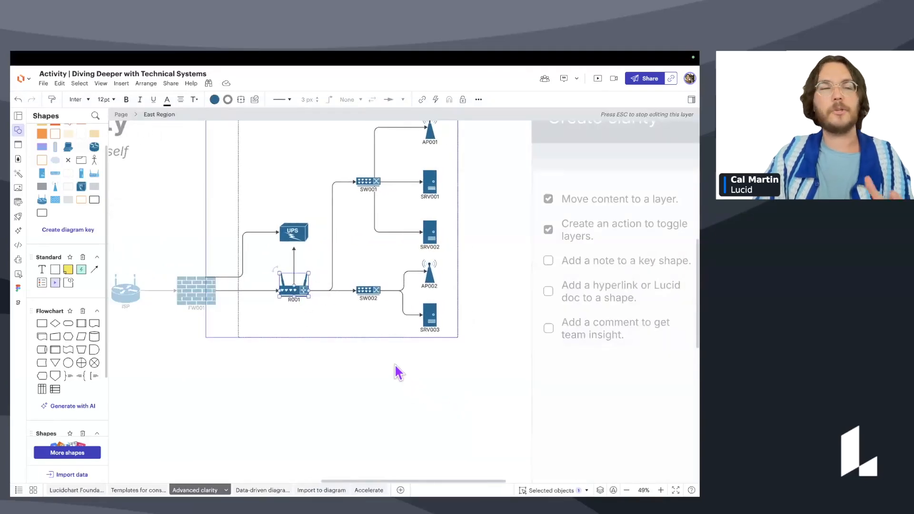
{"action": "key", "text": "Escape"}
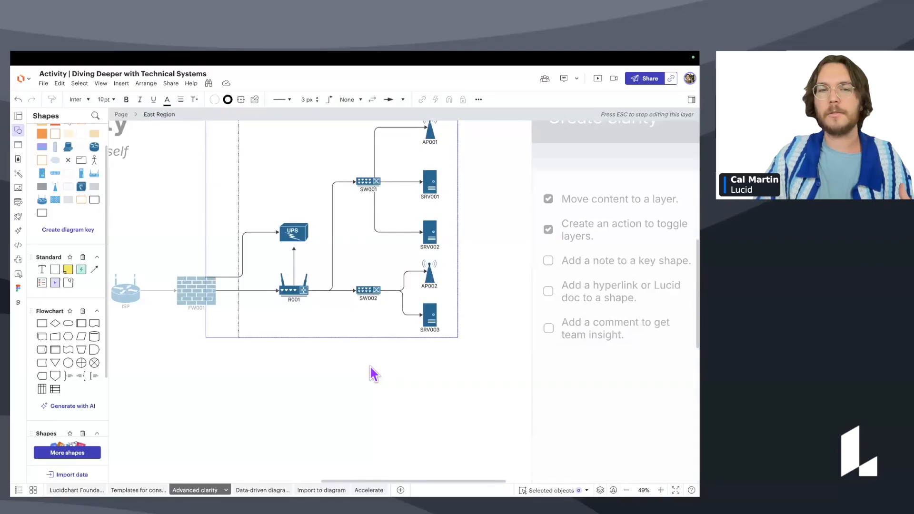
{"action": "key", "text": "Escape"}
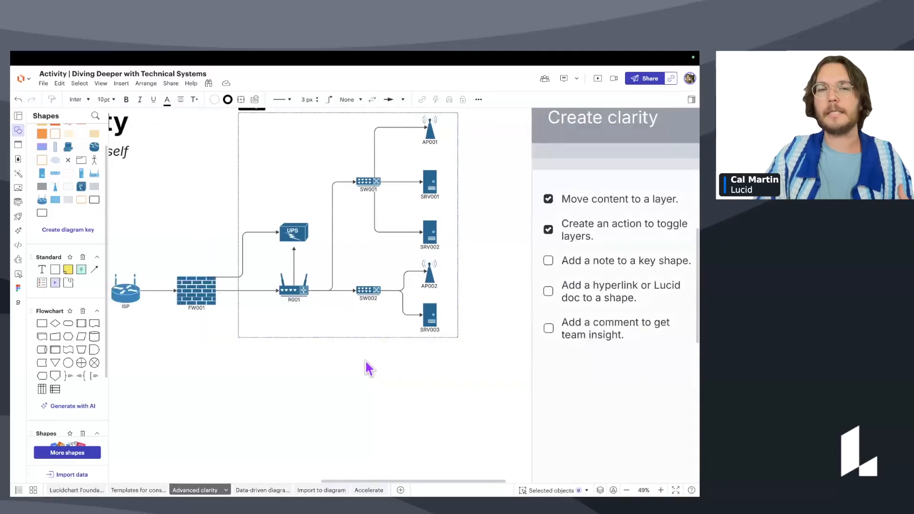
Re-enter the East Region layer at R001, select the router and nudge it slightly.
{"action": "double_click", "coordinate": [294, 289]}
{"action": "scroll", "coordinate": [295, 290], "scroll_direction": "up", "scroll_amount": 4}
{"action": "left_click", "coordinate": [294, 289]}
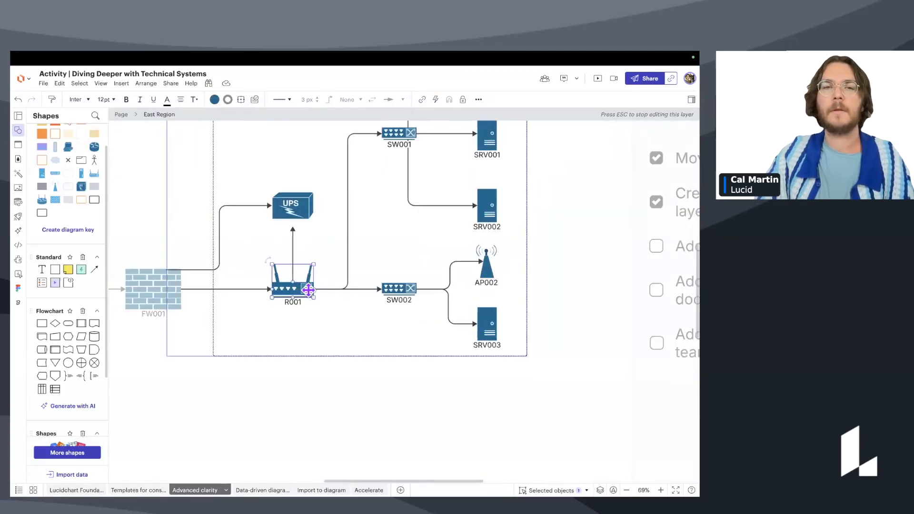
{"action": "mouse_move", "coordinate": [297, 288]}
{"action": "left_mouse_down"}
{"action": "mouse_move", "coordinate": [294, 299]}
{"action": "mouse_move", "coordinate": [297, 289]}
{"action": "left_mouse_up"}
{"action": "scroll", "coordinate": [312, 323], "scroll_direction": "down", "scroll_amount": 3}
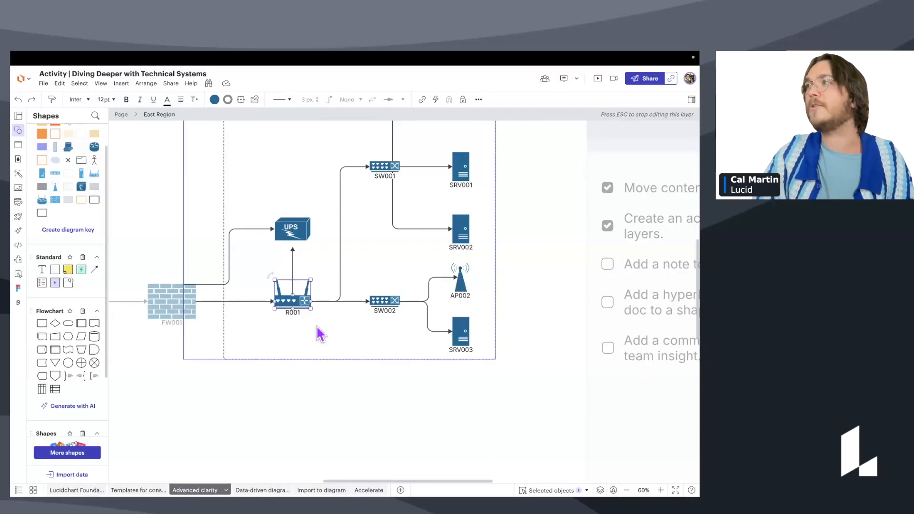
{"action": "scroll", "coordinate": [271, 317], "scroll_direction": "down", "scroll_amount": 1}
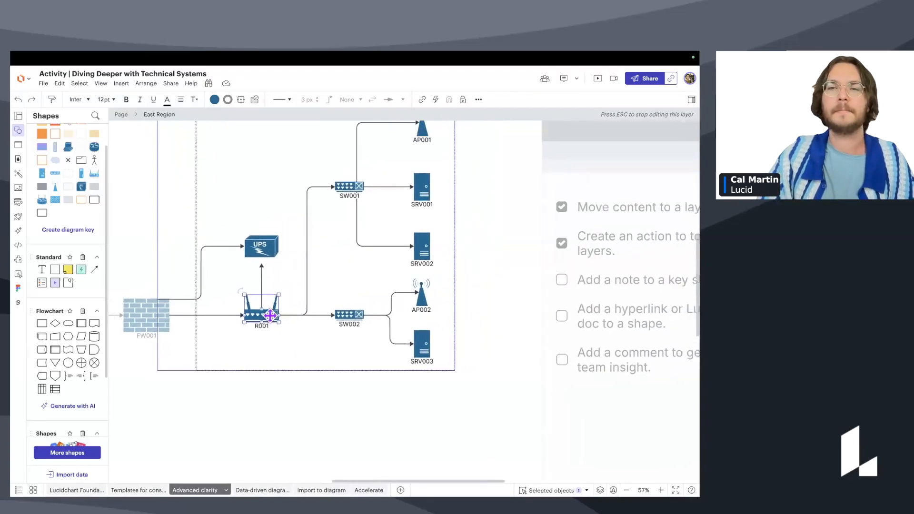
{"action": "scroll", "coordinate": [270, 315], "scroll_direction": "down", "scroll_amount": 2}
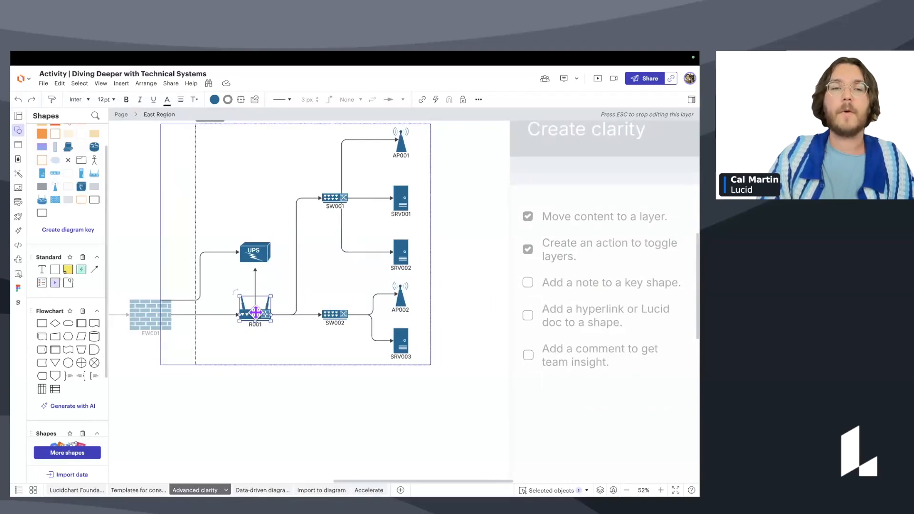
Add a note to R001: older OS needs updating ASAP, reroute traffic to R002.
{"action": "right_click", "coordinate": [256, 313]}
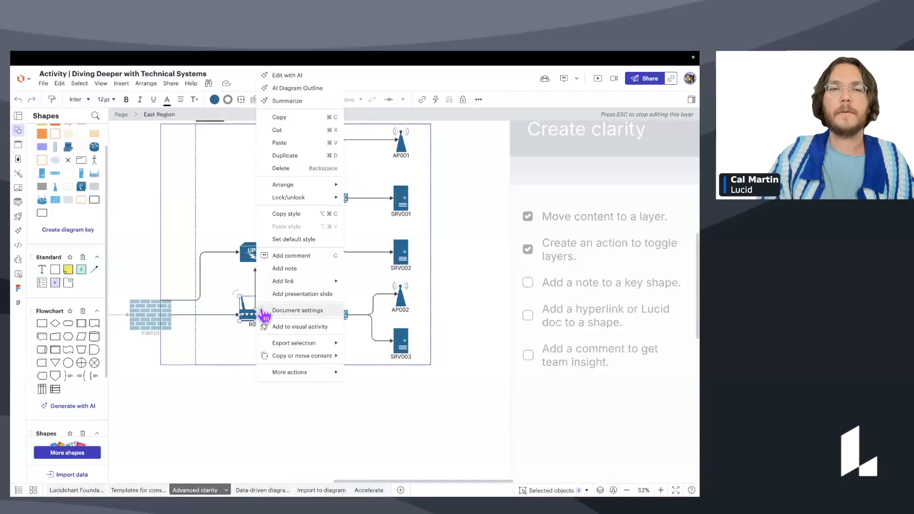
{"action": "left_click", "coordinate": [298, 269]}
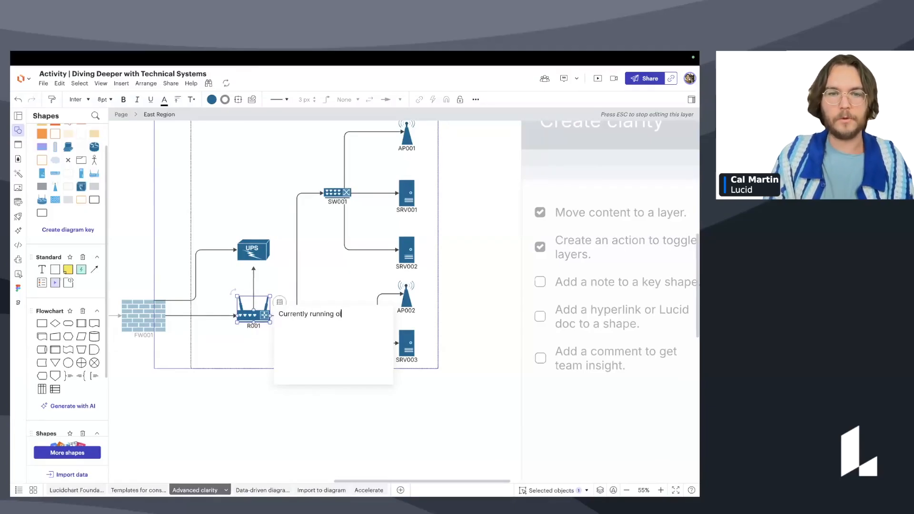
{"action": "type", "text": "need to update ASAP. TO do that we will need to reroute to R002"}
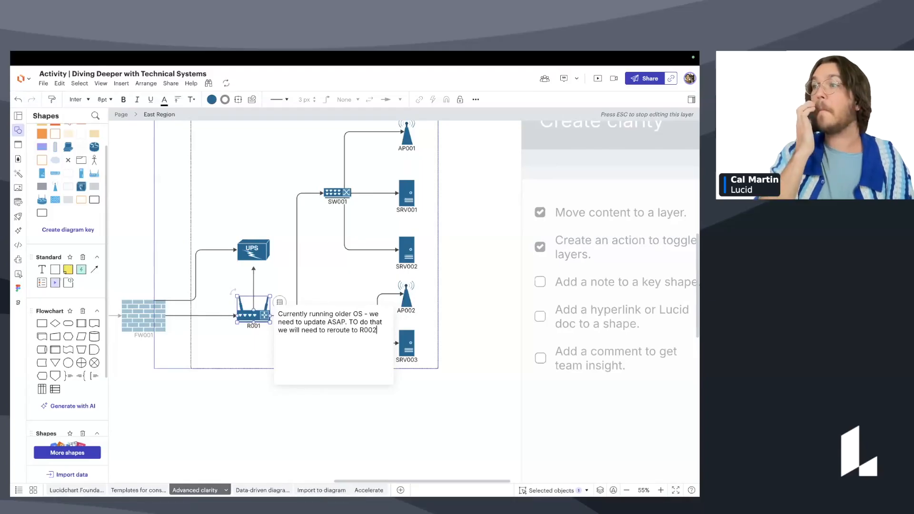
Finish the note, leave layer editing and pan to show the whole diagram.
{"action": "left_click", "coordinate": [351, 418]}
{"action": "scroll", "coordinate": [331, 412], "scroll_direction": "down", "scroll_amount": 2}
{"action": "left_click_drag", "start_coordinate": [330, 412], "coordinate": [390, 401]}
{"action": "scroll", "coordinate": [398, 400], "scroll_direction": "down", "scroll_amount": 2}
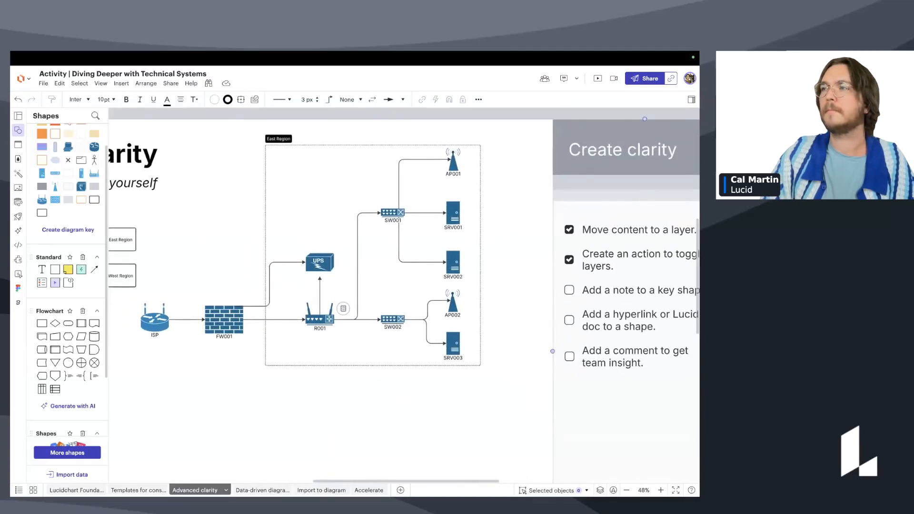
{"action": "scroll", "coordinate": [320, 262], "scroll_direction": "up", "scroll_amount": 2}
Compare the context menus of the East Region group, UPS, SRV002, the switch and a connector.
{"action": "right_click", "coordinate": [312, 260]}
{"action": "double_click", "coordinate": [315, 261]}
{"action": "left_click", "coordinate": [319, 261]}
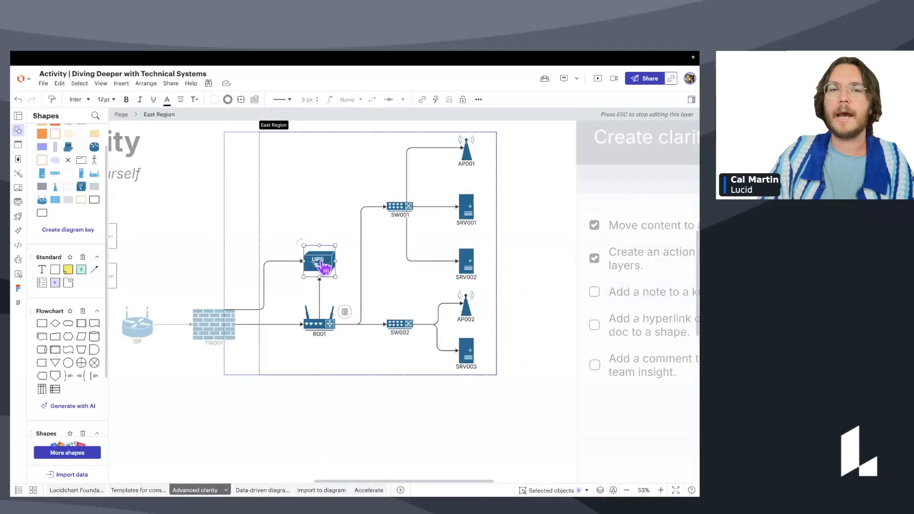
{"action": "right_click", "coordinate": [322, 263]}
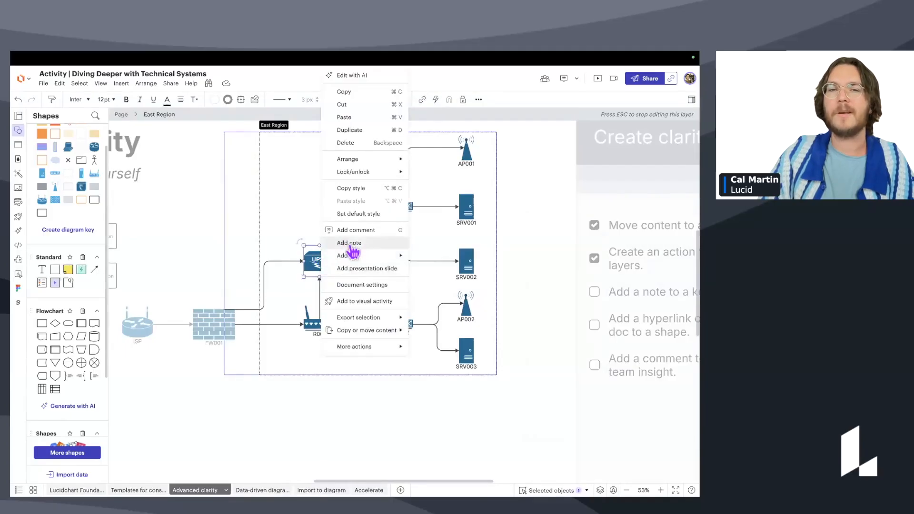
{"action": "mouse_move", "coordinate": [362, 318]}
{"action": "left_click", "coordinate": [465, 256]}
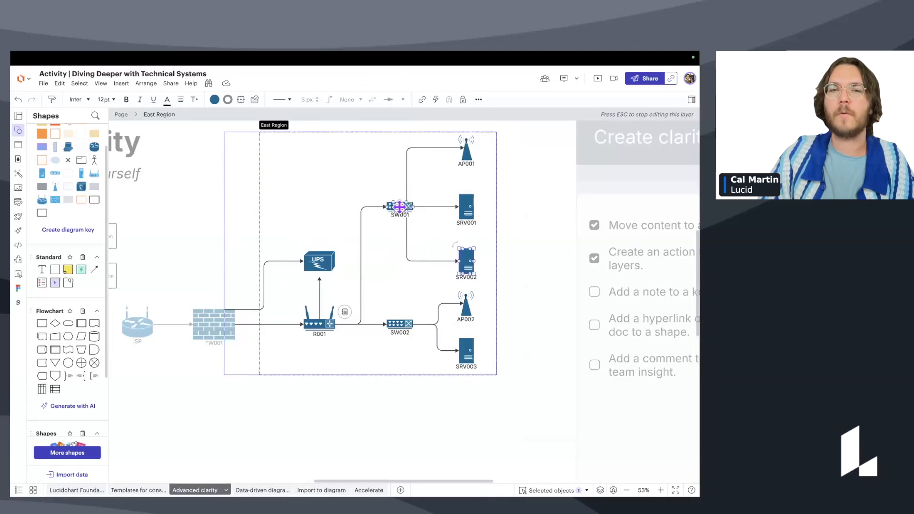
{"action": "right_click", "coordinate": [400, 208]}
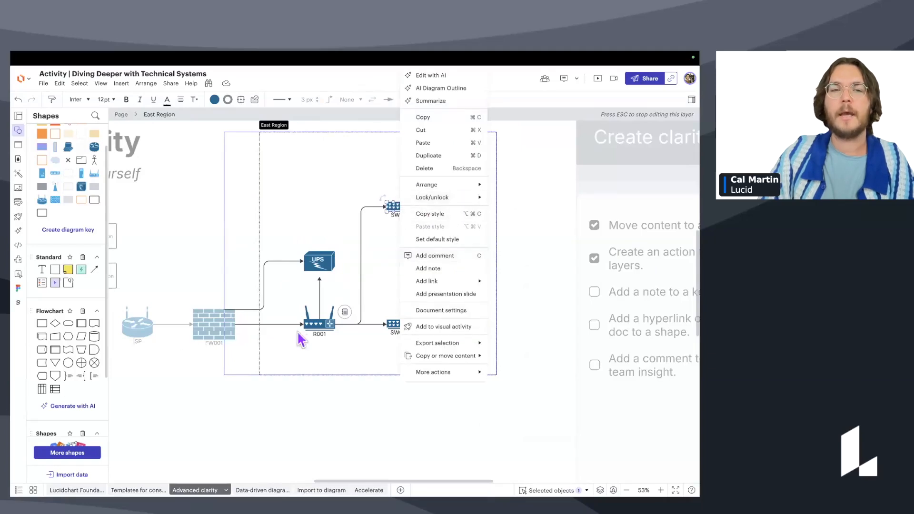
{"action": "left_click", "coordinate": [320, 321]}
{"action": "left_click", "coordinate": [360, 265]}
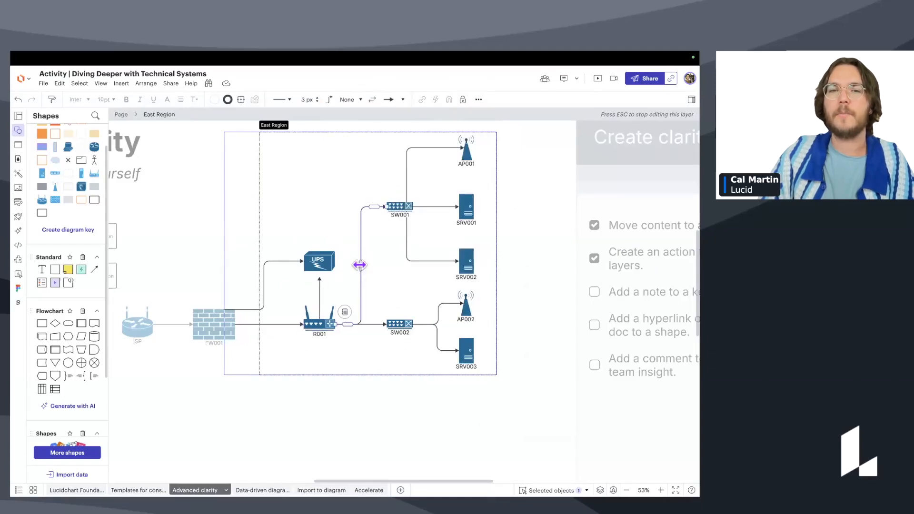
{"action": "right_click", "coordinate": [360, 264]}
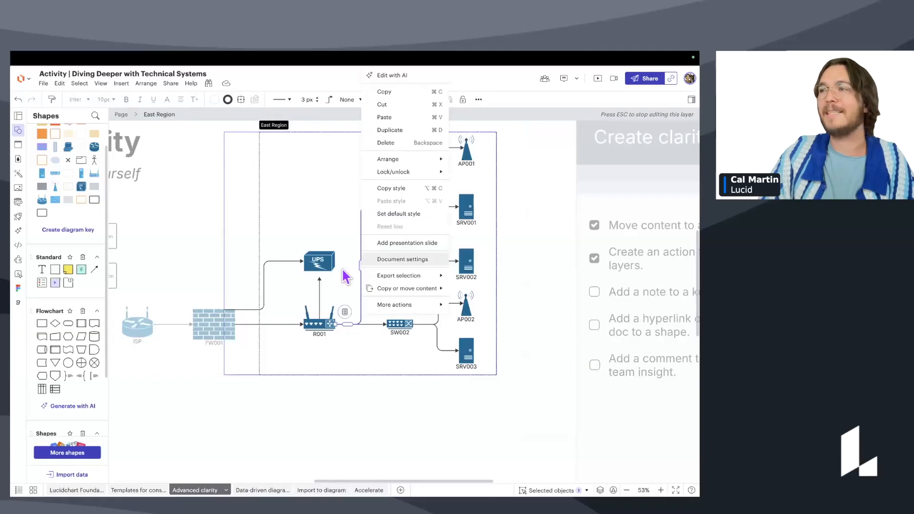
{"action": "right_click", "coordinate": [323, 259]}
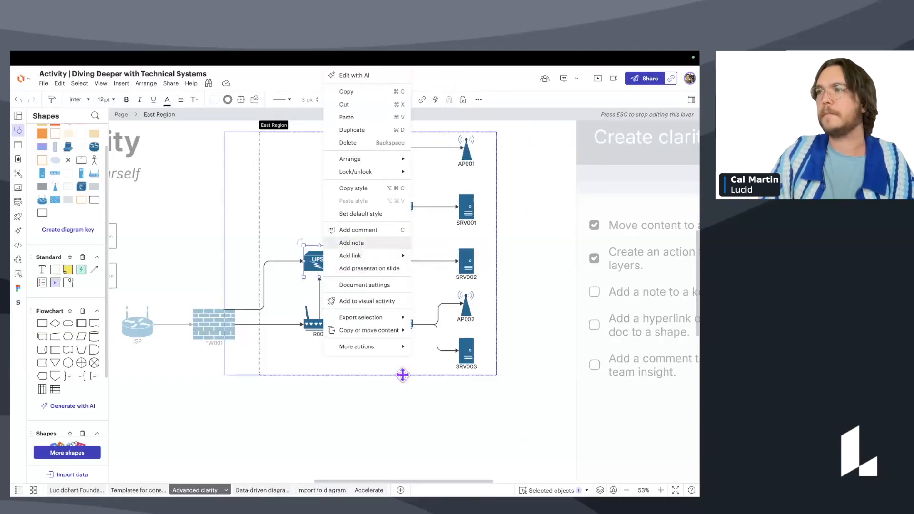
{"action": "mouse_move", "coordinate": [395, 317]}
Leave layer editing and tick 'Add a note to a key shape' on the checklist.
{"action": "left_click", "coordinate": [343, 423]}
{"action": "scroll", "coordinate": [343, 423], "scroll_direction": "down", "scroll_amount": 2}
{"action": "left_click_drag", "start_coordinate": [393, 377], "coordinate": [392, 372]}
{"action": "scroll", "coordinate": [392, 373], "scroll_direction": "down", "scroll_amount": 1}
{"action": "left_click", "coordinate": [570, 261]}
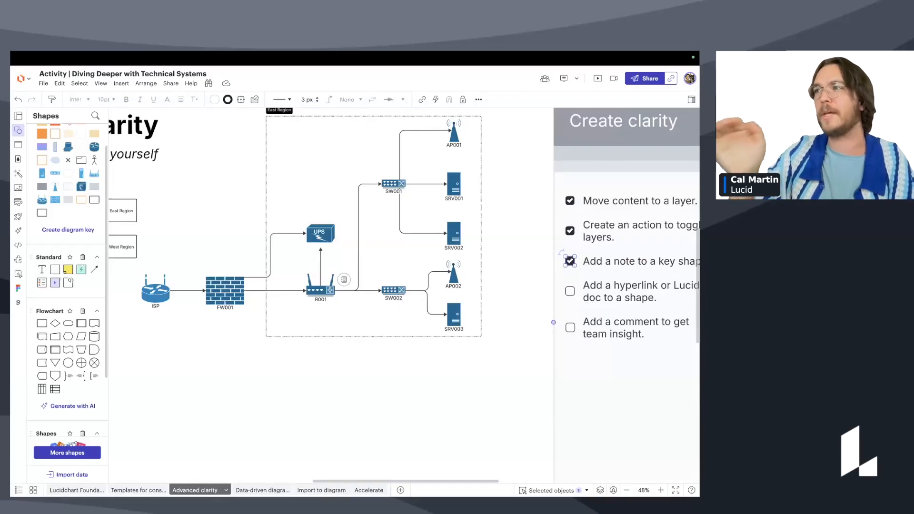
Enter the East Region layer at the UPS and open, then dismiss, its options menu.
{"action": "double_click", "coordinate": [315, 238]}
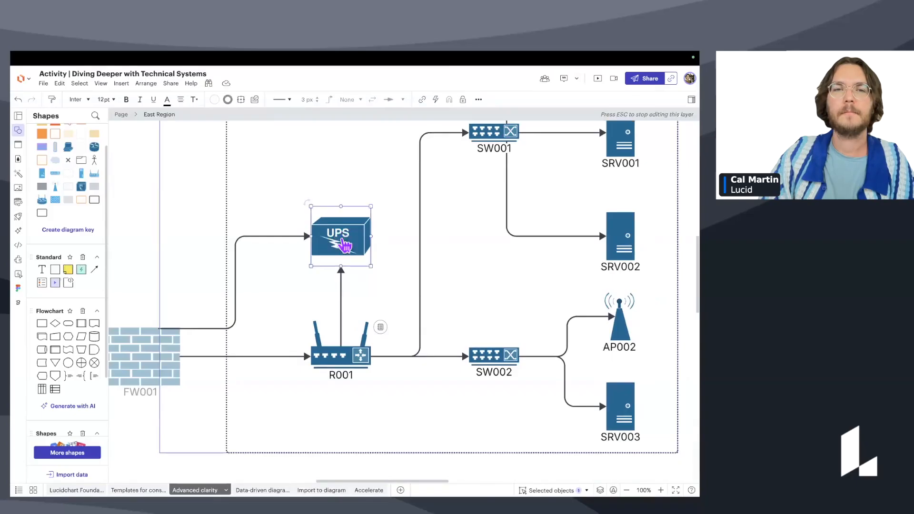
{"action": "right_click", "coordinate": [340, 237]}
{"action": "left_click", "coordinate": [306, 262]}
Zoom out and pan to frame the whole diagram, then select the East Region group at AP001.
{"action": "scroll", "coordinate": [323, 258], "scroll_direction": "down", "scroll_amount": 3}
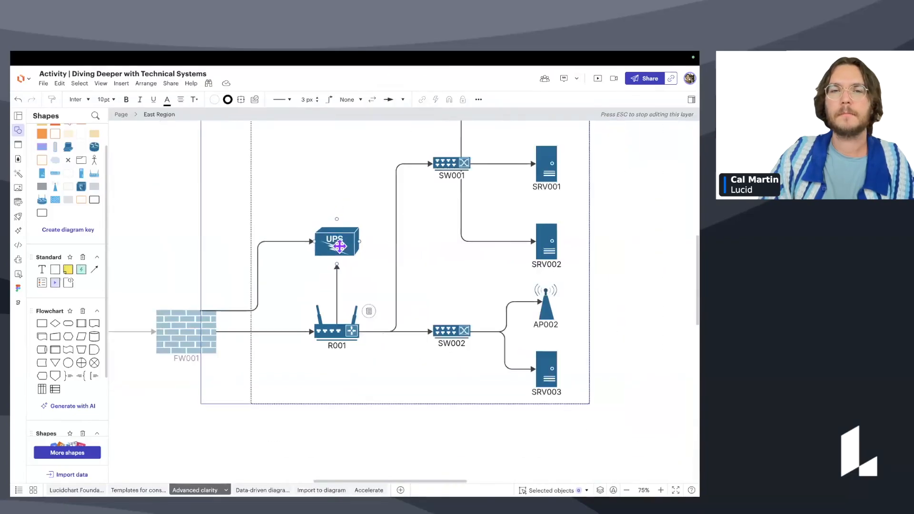
{"action": "left_click_drag", "start_coordinate": [467, 439], "coordinate": [479, 390]}
{"action": "scroll", "coordinate": [440, 406], "scroll_direction": "down", "scroll_amount": 3}
{"action": "left_click_drag", "start_coordinate": [279, 241], "coordinate": [340, 256]}
{"action": "scroll", "coordinate": [283, 269], "scroll_direction": "down", "scroll_amount": 1}
{"action": "left_click_drag", "start_coordinate": [434, 260], "coordinate": [402, 267]}
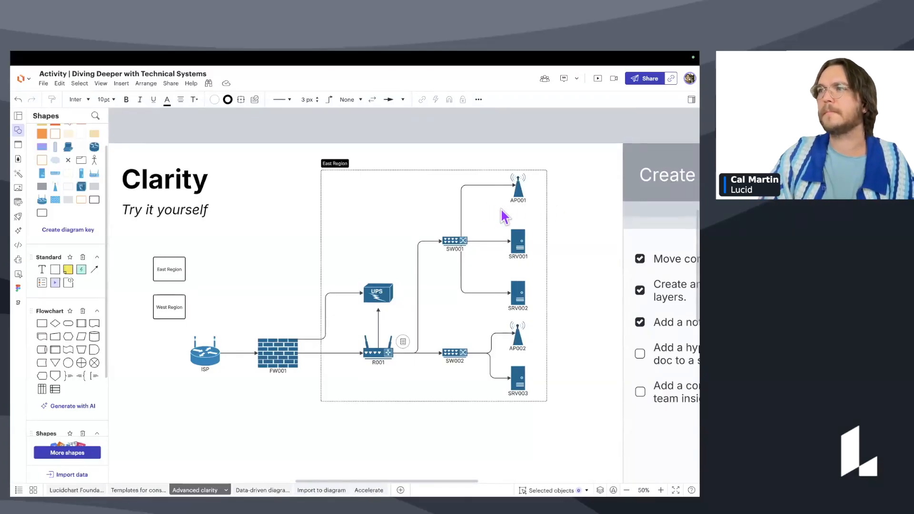
{"action": "left_click_drag", "start_coordinate": [453, 256], "coordinate": [400, 226]}
{"action": "scroll", "coordinate": [400, 225], "scroll_direction": "down", "scroll_amount": 2}
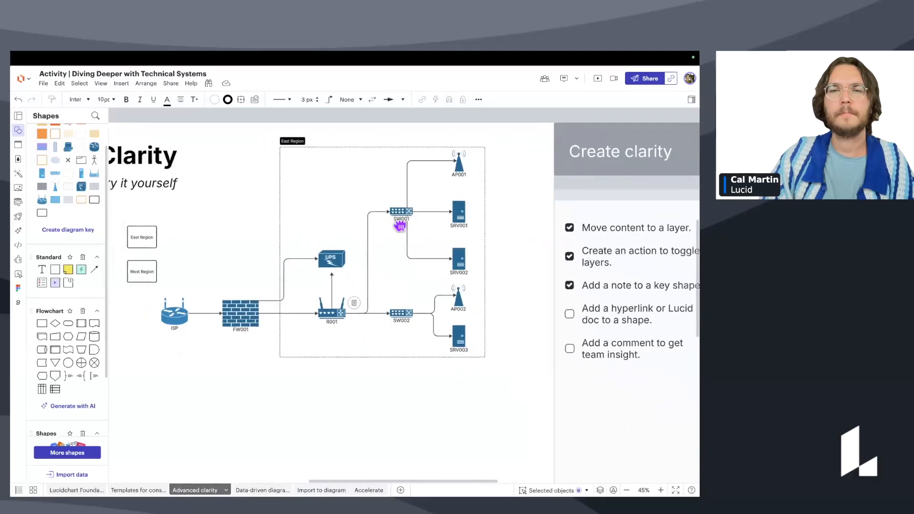
{"action": "scroll", "coordinate": [400, 225], "scroll_direction": "down", "scroll_amount": 1}
{"action": "left_click_drag", "start_coordinate": [450, 211], "coordinate": [437, 211]}
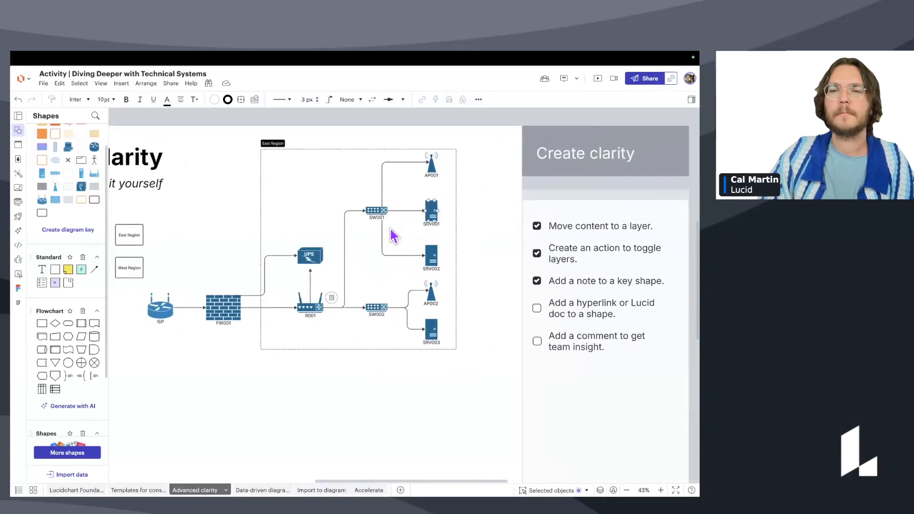
{"action": "left_click_drag", "start_coordinate": [393, 235], "coordinate": [404, 238]}
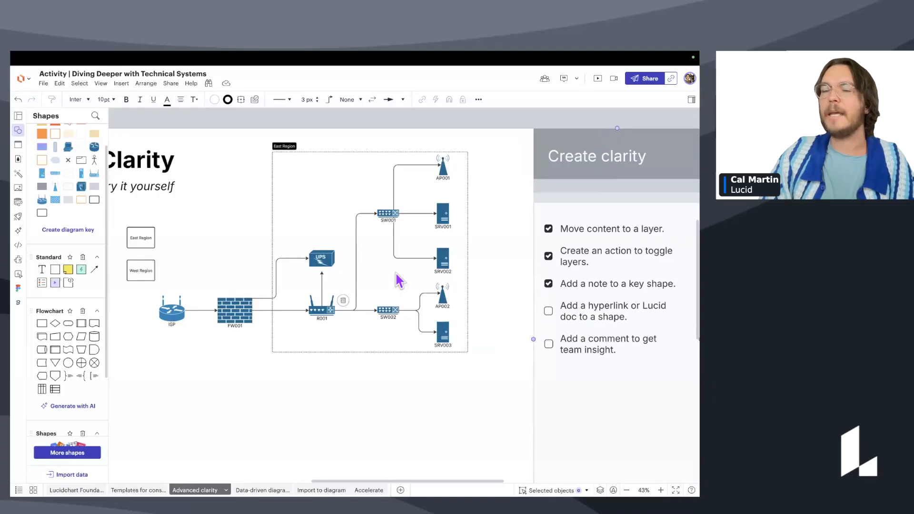
{"action": "scroll", "coordinate": [357, 249], "scroll_direction": "up", "scroll_amount": 5}
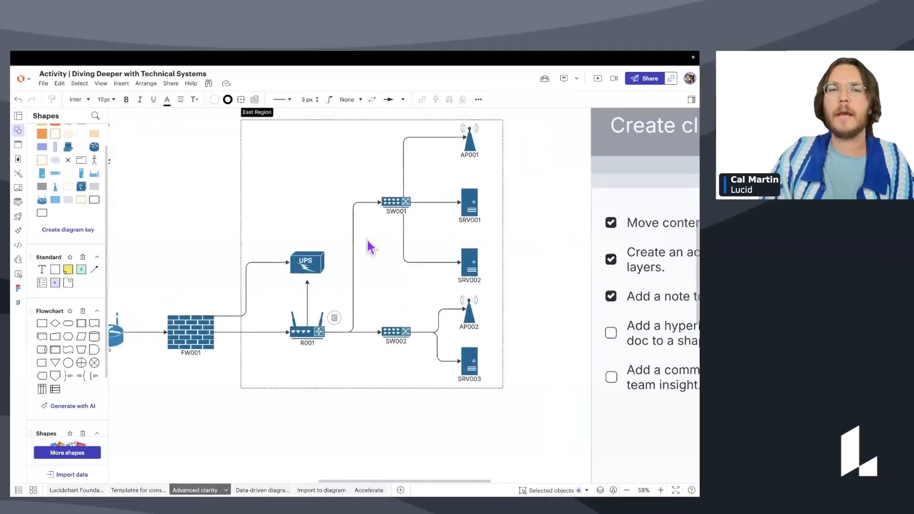
{"action": "scroll", "coordinate": [370, 247], "scroll_direction": "up", "scroll_amount": 2}
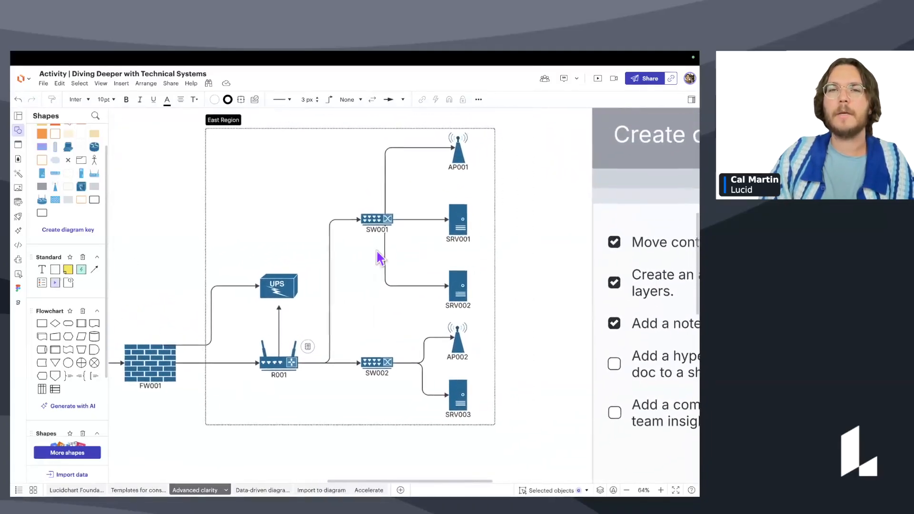
{"action": "left_click", "coordinate": [459, 158]}
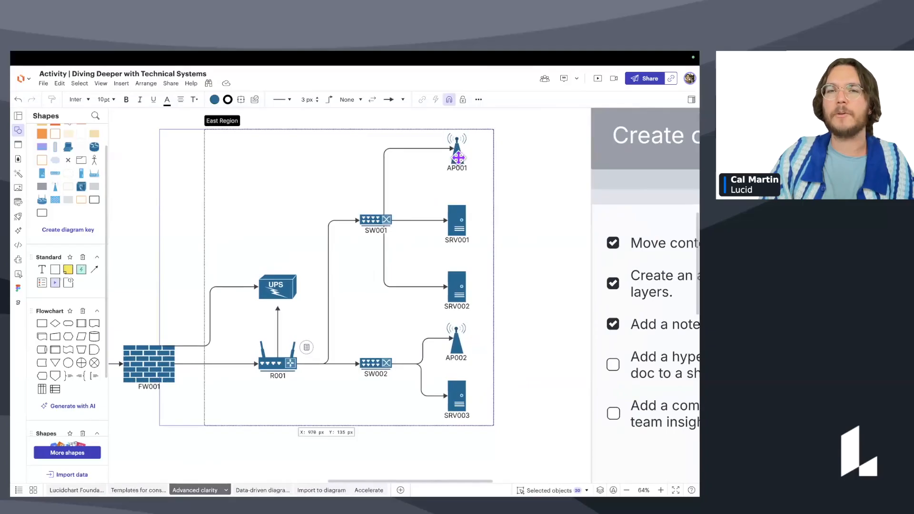
Select the AP001 access point on its own inside the East Region.
{"action": "left_click", "coordinate": [458, 158]}
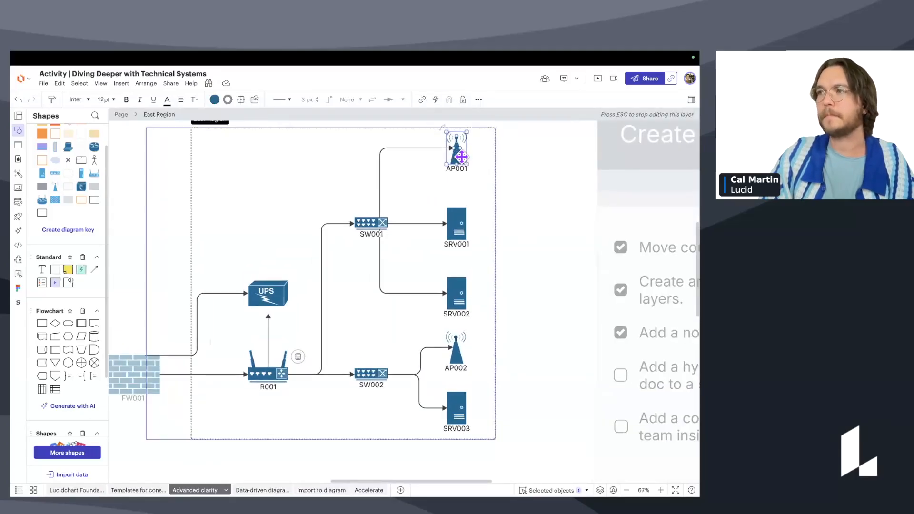
{"action": "scroll", "coordinate": [461, 157], "scroll_direction": "up", "scroll_amount": 2}
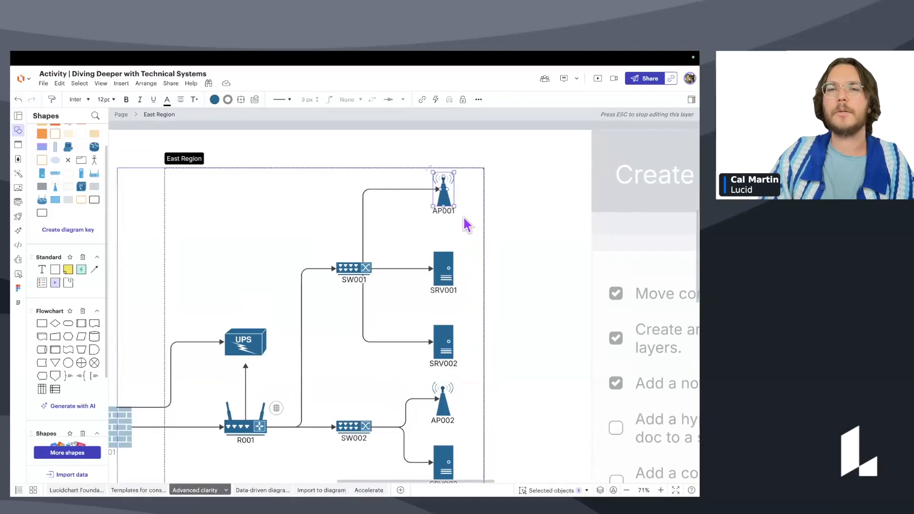
{"action": "left_click", "coordinate": [551, 148]}
{"action": "scroll", "coordinate": [443, 204], "scroll_direction": "up", "scroll_amount": 1}
{"action": "left_click", "coordinate": [442, 196]}
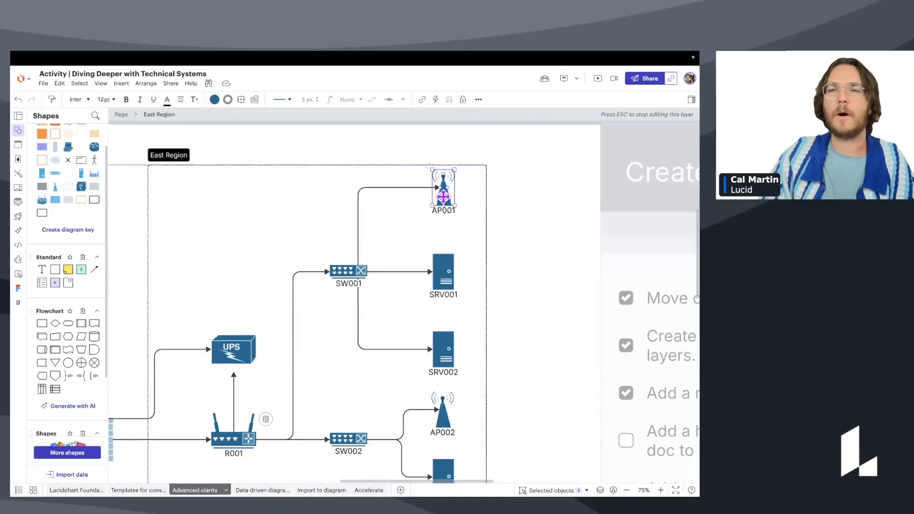
Link AP001 to the 'Webinar slides: Mapping technical systems' Lucid document.
{"action": "left_click", "coordinate": [423, 100]}
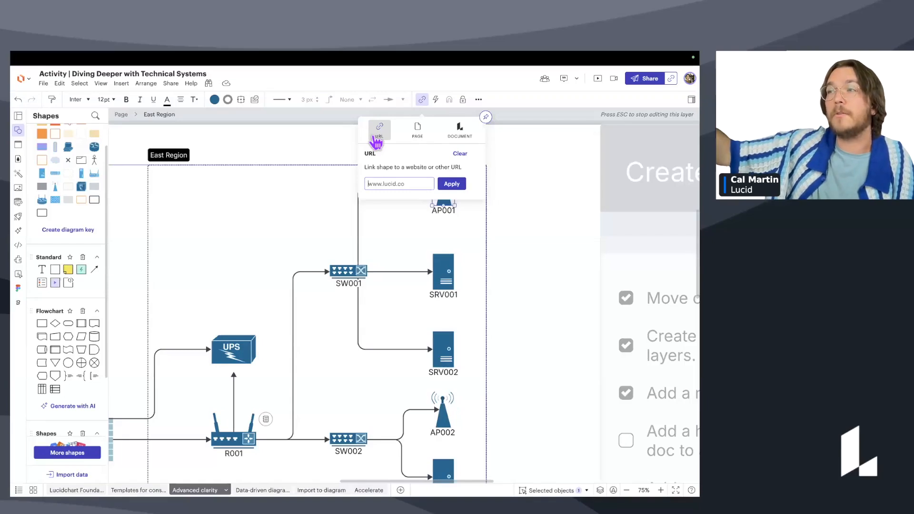
{"action": "left_click", "coordinate": [418, 131]}
{"action": "left_click", "coordinate": [428, 193]}
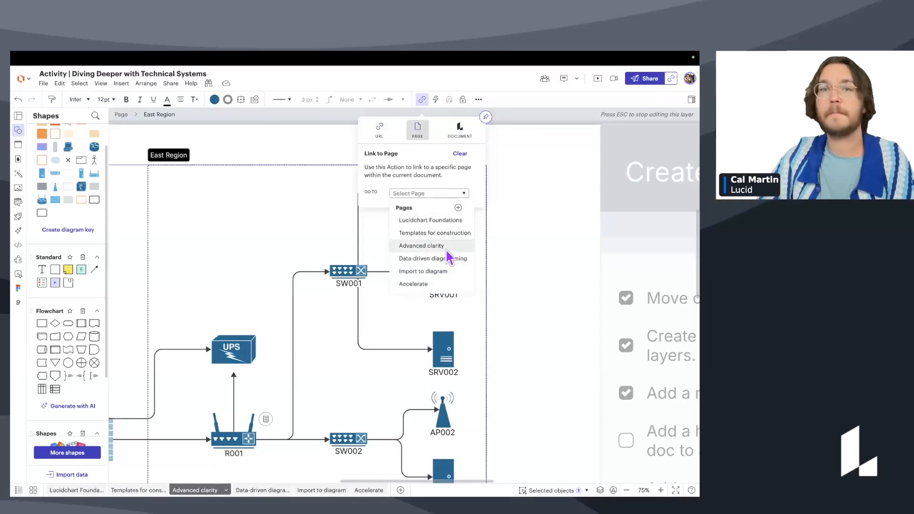
{"action": "left_click", "coordinate": [460, 130]}
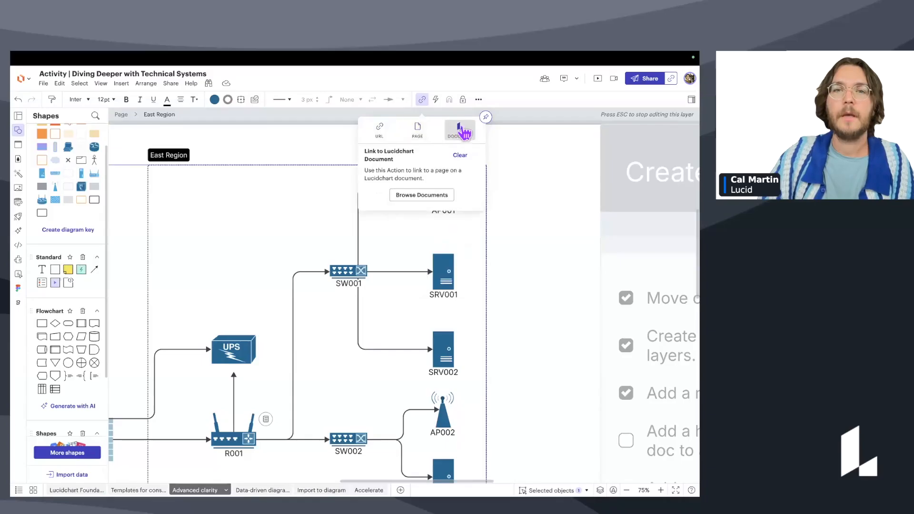
{"action": "left_click", "coordinate": [441, 196]}
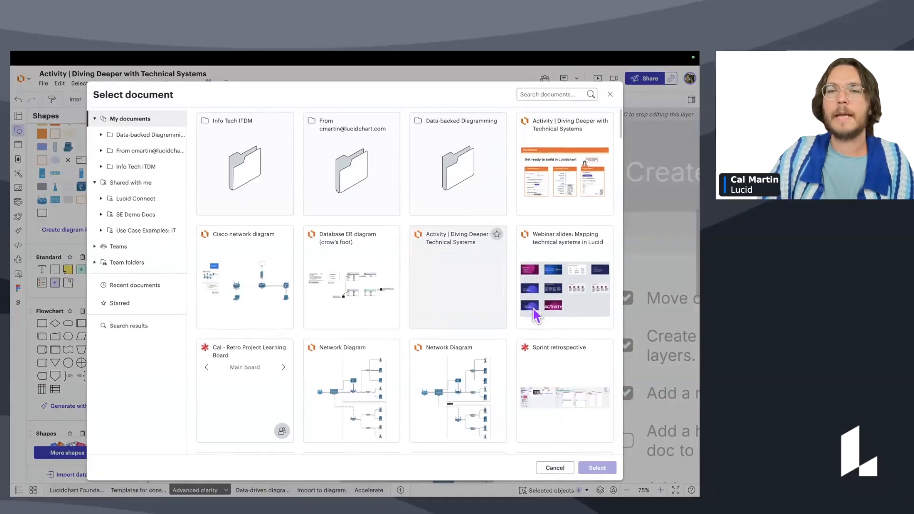
{"action": "left_click", "coordinate": [571, 294]}
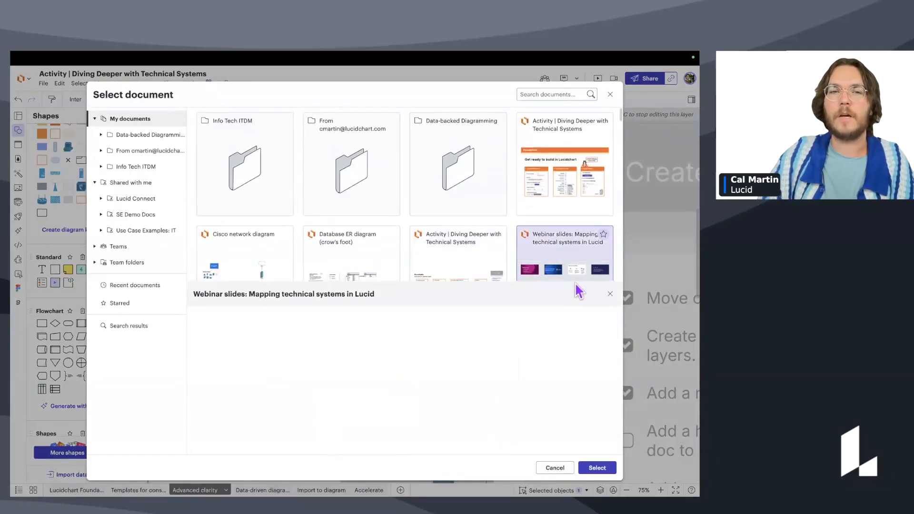
{"action": "left_click", "coordinate": [597, 467]}
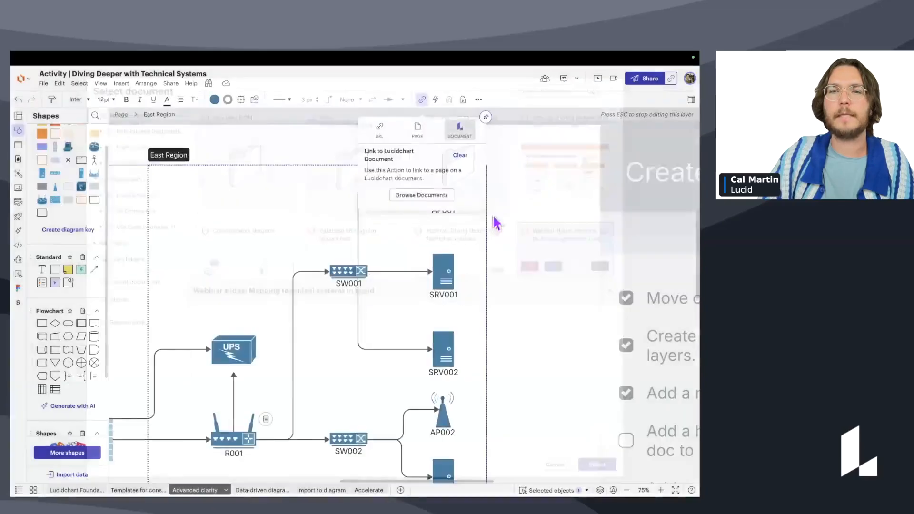
{"action": "left_click", "coordinate": [538, 205]}
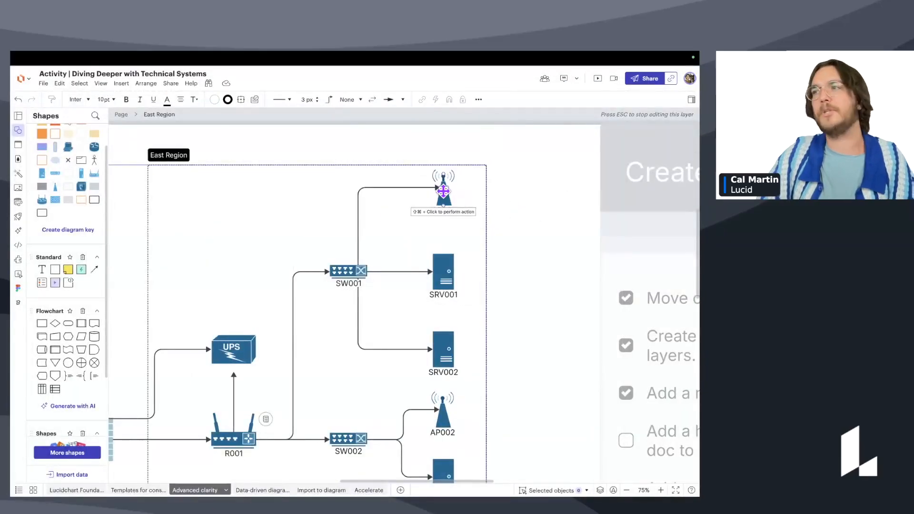
Follow AP001's link to test it, return to the diagram and review the link settings.
{"action": "left_click", "coordinate": [442, 190], "text": "shift+super"}
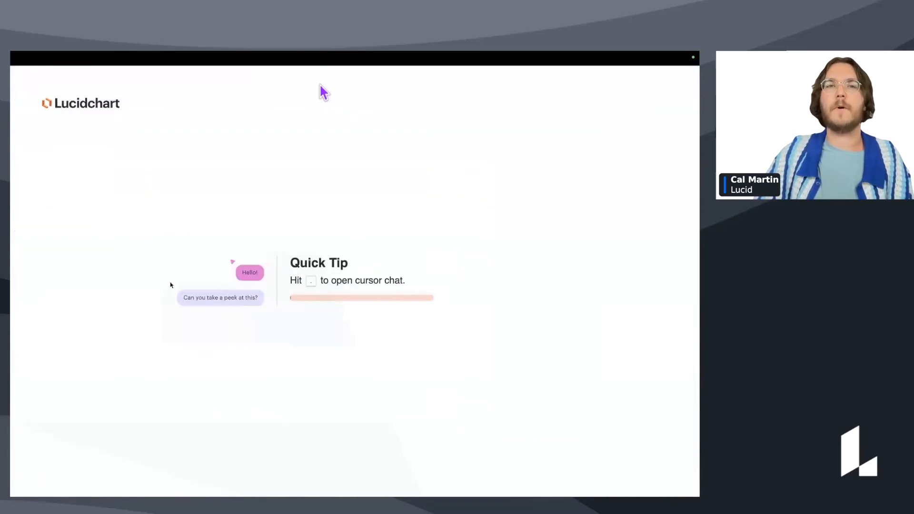
{"action": "left_click", "coordinate": [189, 75]}
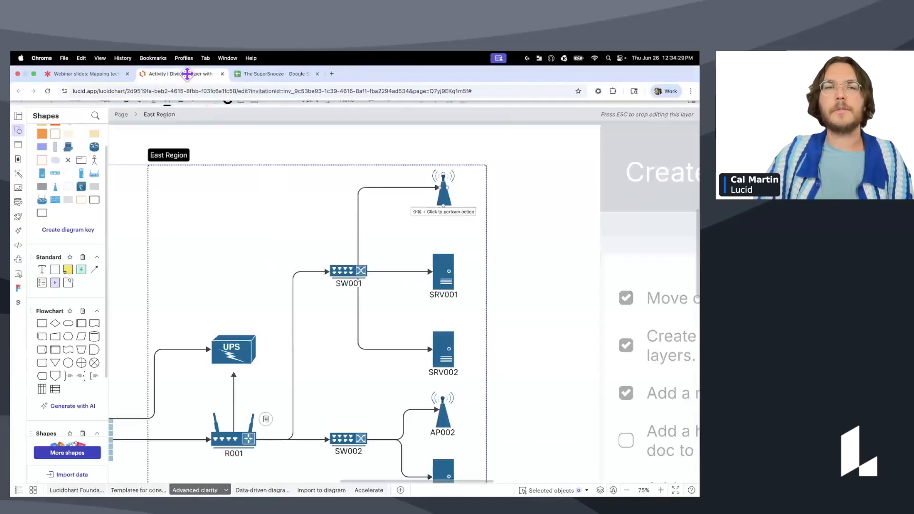
{"action": "left_click", "coordinate": [419, 101]}
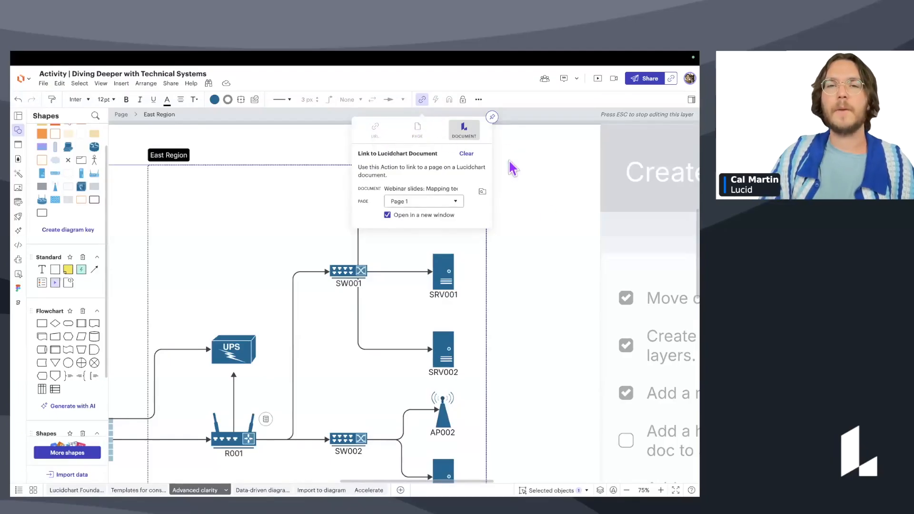
Close AP001's link settings and move in and out of East Region layer editing around SRV001.
{"action": "left_click", "coordinate": [550, 206]}
{"action": "scroll", "coordinate": [551, 206], "scroll_direction": "down", "scroll_amount": 3}
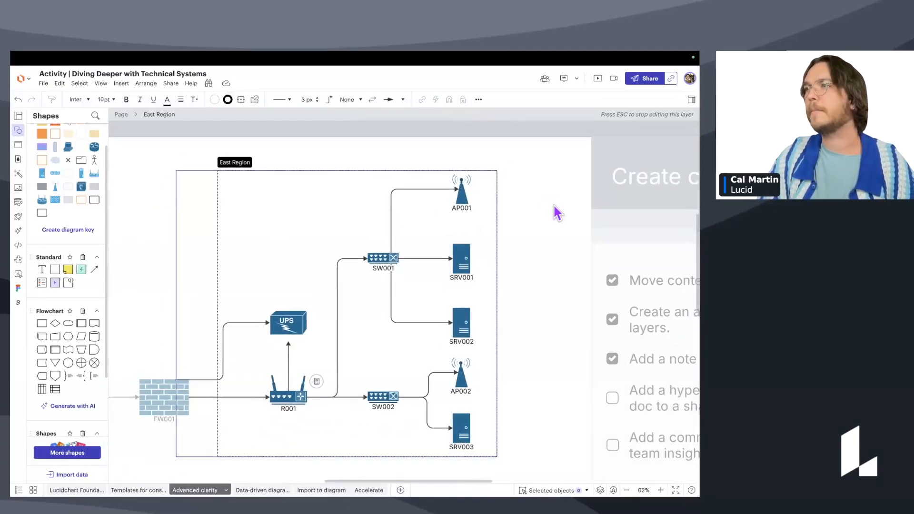
{"action": "key", "text": "Escape"}
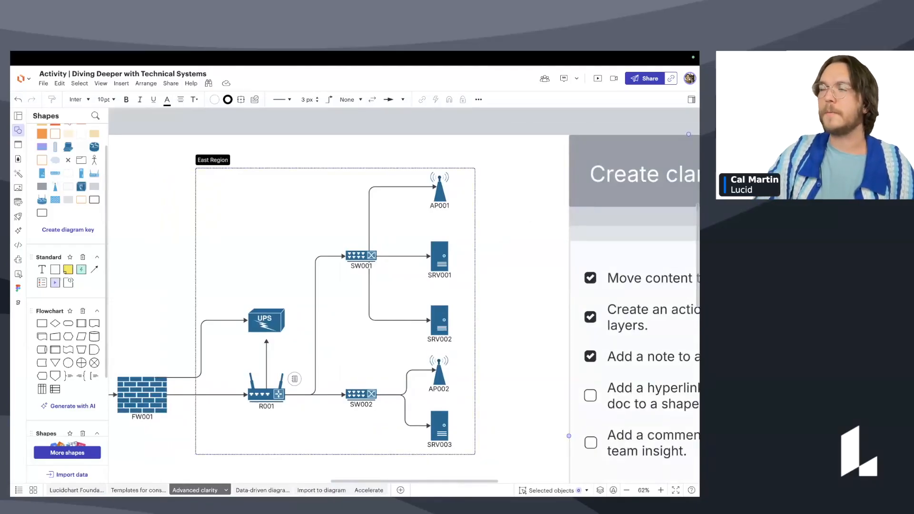
{"action": "double_click", "coordinate": [440, 257]}
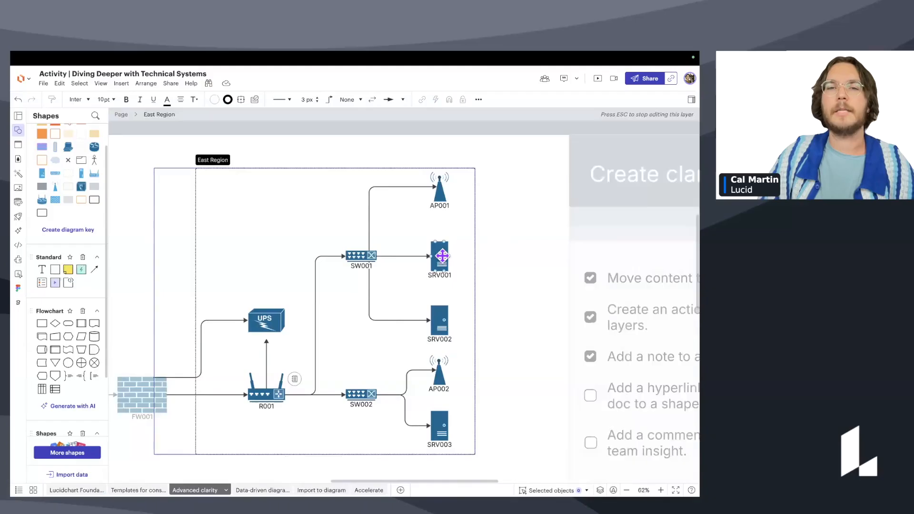
{"action": "key", "text": "Escape"}
{"action": "left_click", "coordinate": [439, 257]}
{"action": "right_click", "coordinate": [439, 257]}
{"action": "left_click", "coordinate": [438, 215]}
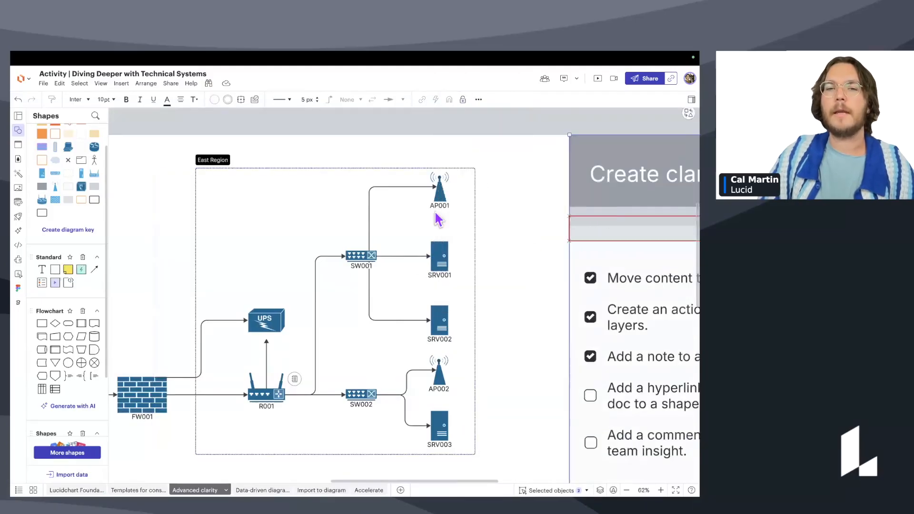
{"action": "left_click", "coordinate": [441, 191]}
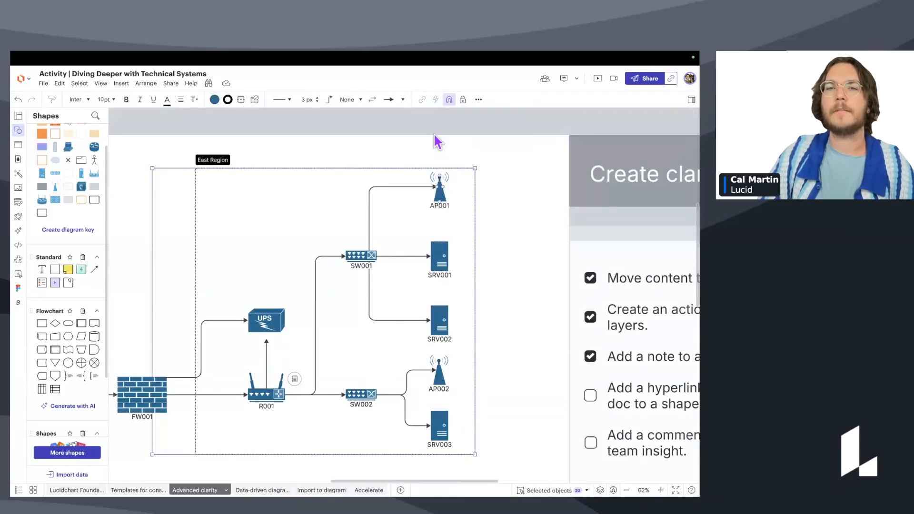
{"action": "double_click", "coordinate": [439, 193]}
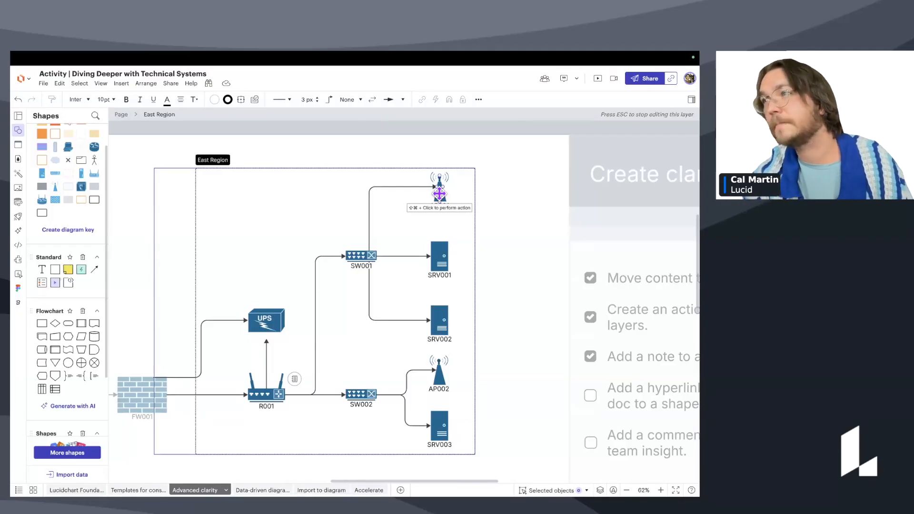
Exit layer editing, zoom out and tick 'Add a hyperlink or Lucid doc to a shape'.
{"action": "key", "text": "Escape"}
{"action": "scroll", "coordinate": [487, 188], "scroll_direction": "down", "scroll_amount": 1}
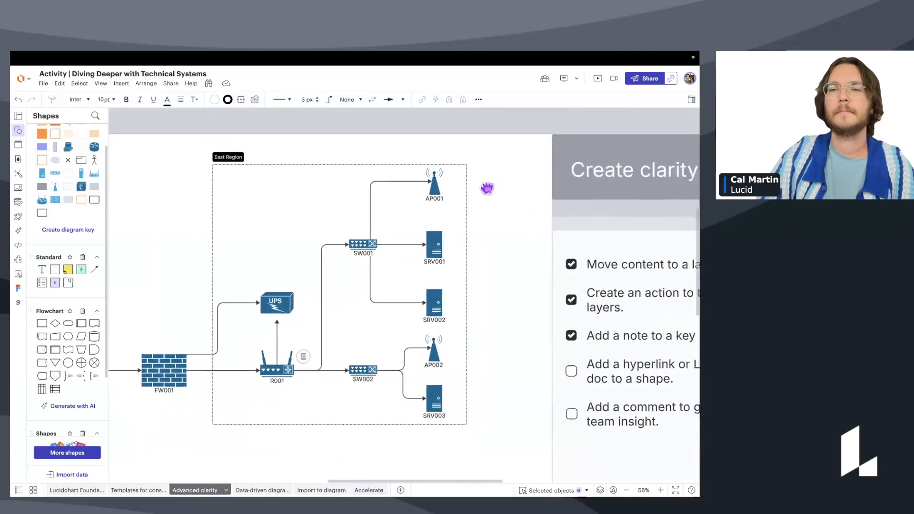
{"action": "scroll", "coordinate": [487, 188], "scroll_direction": "down", "scroll_amount": 2}
{"action": "left_click", "coordinate": [542, 340]}
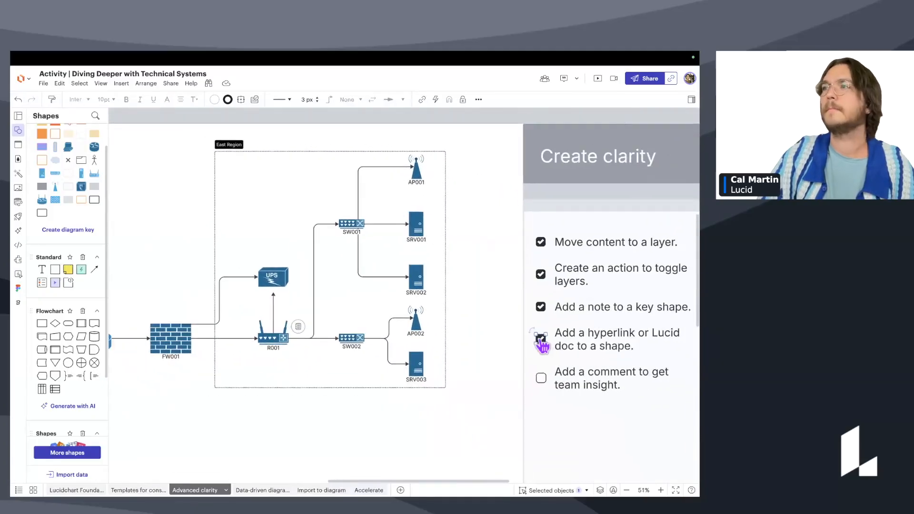
{"action": "left_click", "coordinate": [479, 246]}
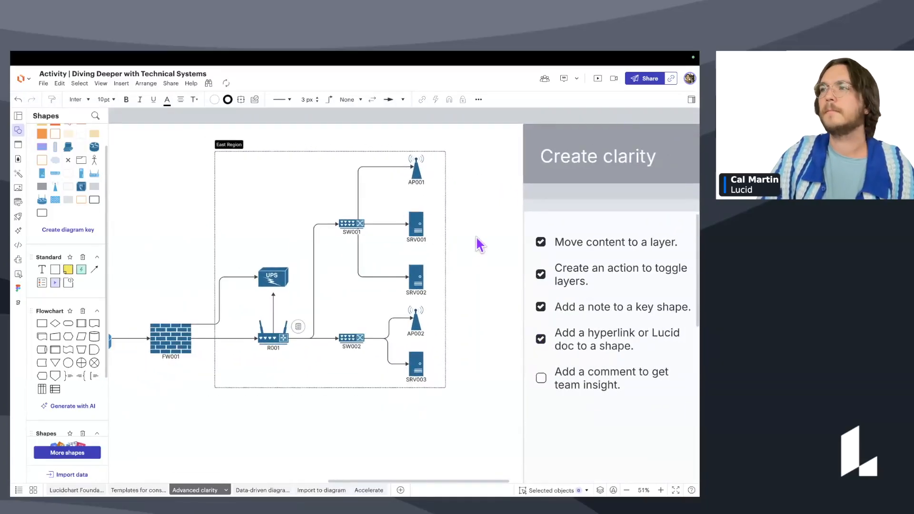
{"action": "scroll", "coordinate": [502, 221], "scroll_direction": "left", "scroll_amount": 2}
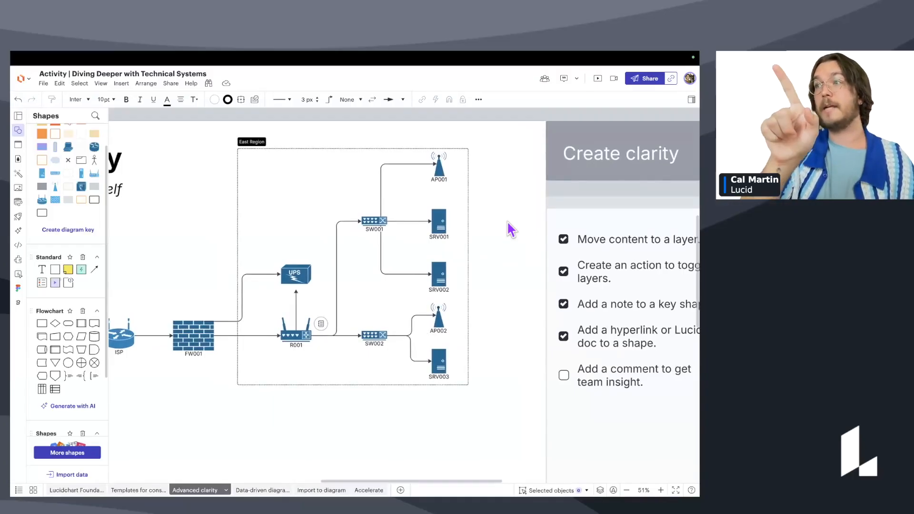
Enter the East Region layer, select SRV002, then exit and reopen layer editing.
{"action": "scroll", "coordinate": [518, 242], "scroll_direction": "down", "scroll_amount": 2}
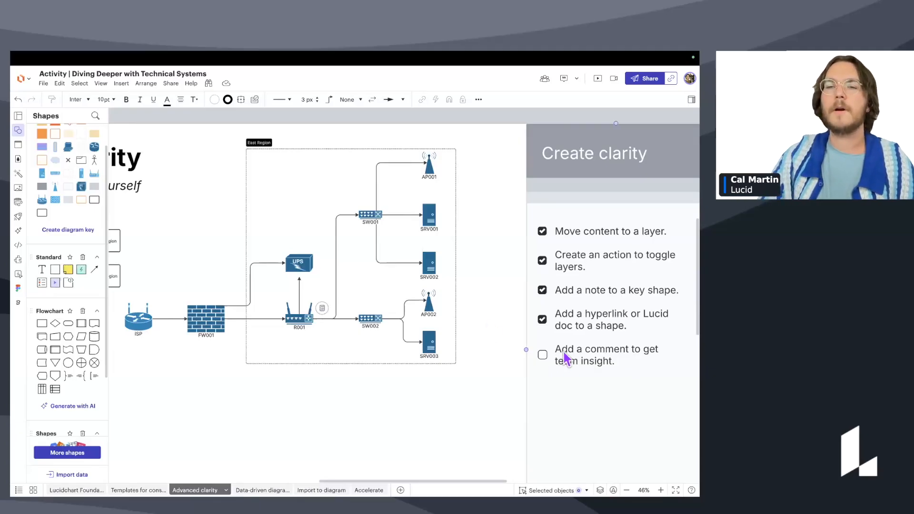
{"action": "left_click", "coordinate": [431, 261]}
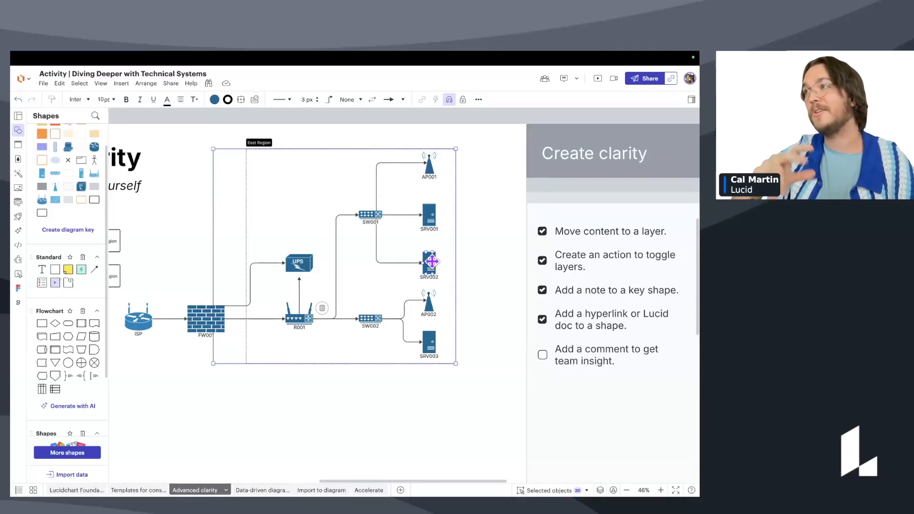
{"action": "scroll", "coordinate": [435, 265], "scroll_direction": "up", "scroll_amount": 1}
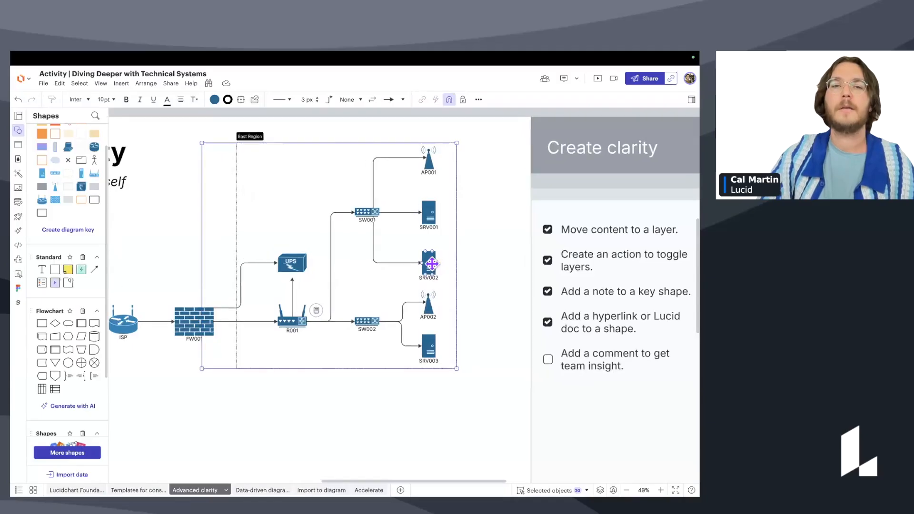
{"action": "scroll", "coordinate": [428, 262], "scroll_direction": "up", "scroll_amount": 6}
{"action": "double_click", "coordinate": [428, 262]}
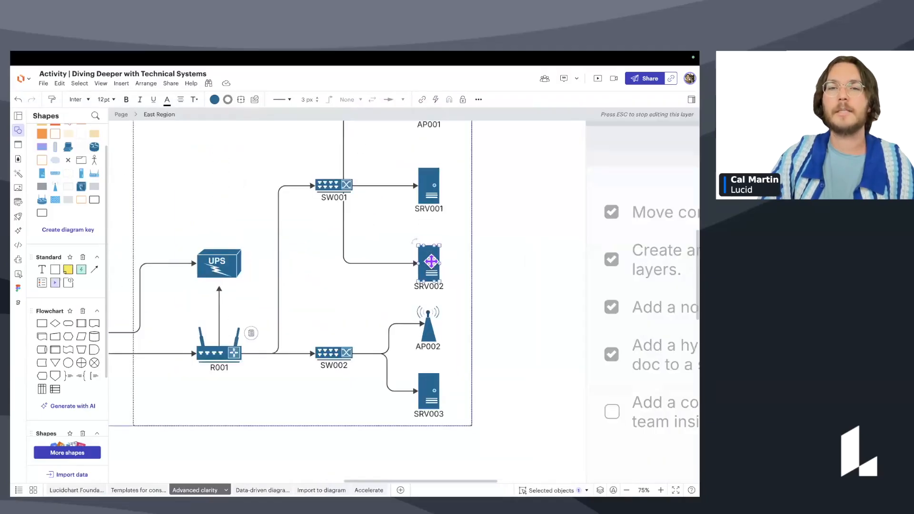
{"action": "double_click", "coordinate": [430, 256]}
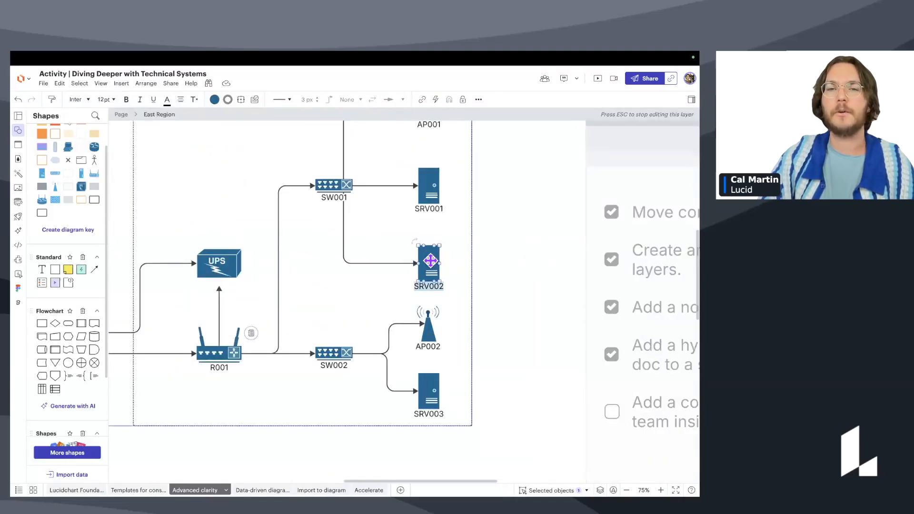
{"action": "left_click", "coordinate": [488, 265]}
{"action": "left_click", "coordinate": [427, 257]}
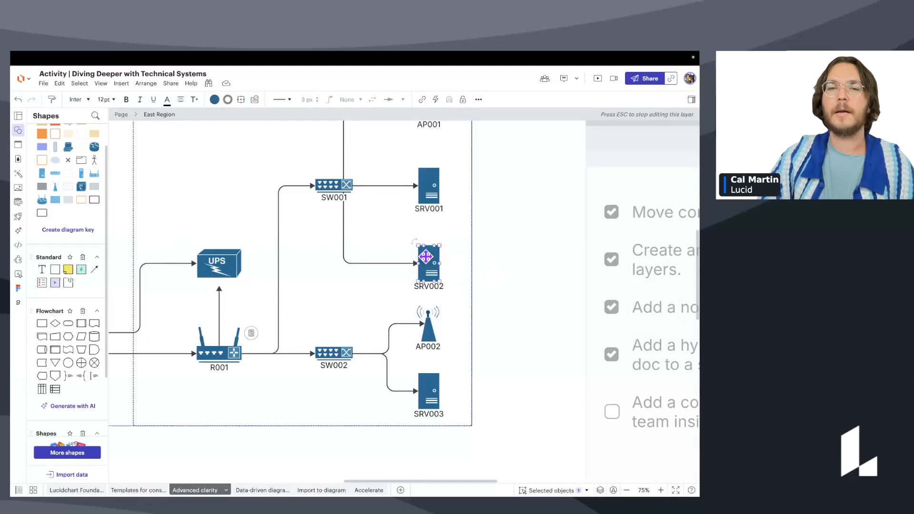
{"action": "key", "text": "Escape"}
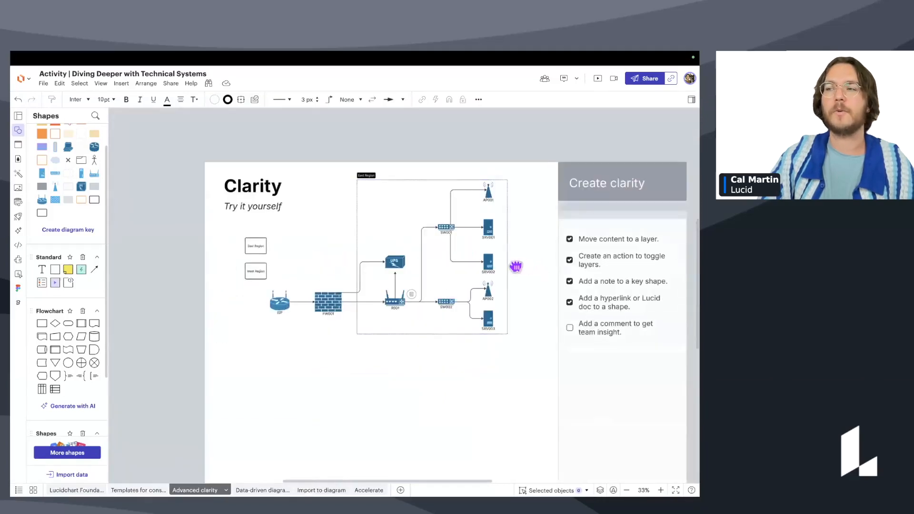
{"action": "scroll", "coordinate": [476, 267], "scroll_direction": "up", "scroll_amount": 2}
{"action": "double_click", "coordinate": [467, 261]}
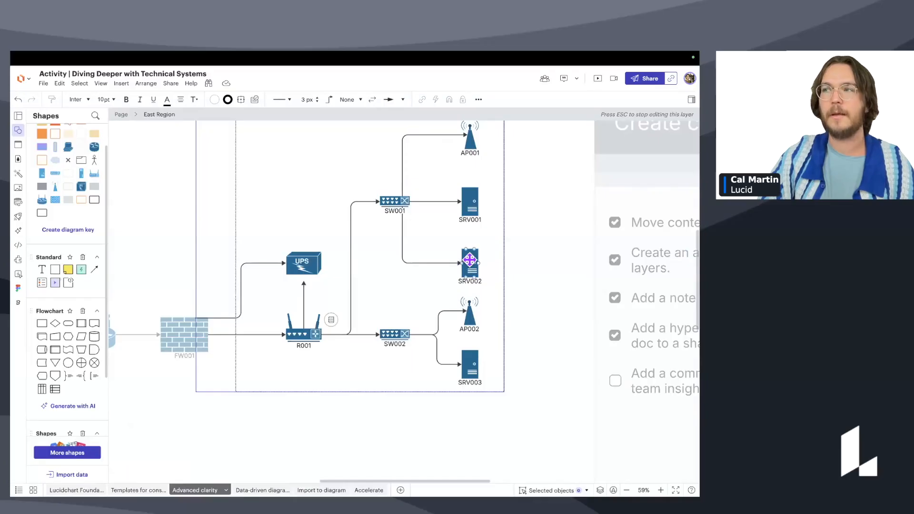
Select the SRV002 server to attach a comment to it.
{"action": "left_click", "coordinate": [469, 259]}
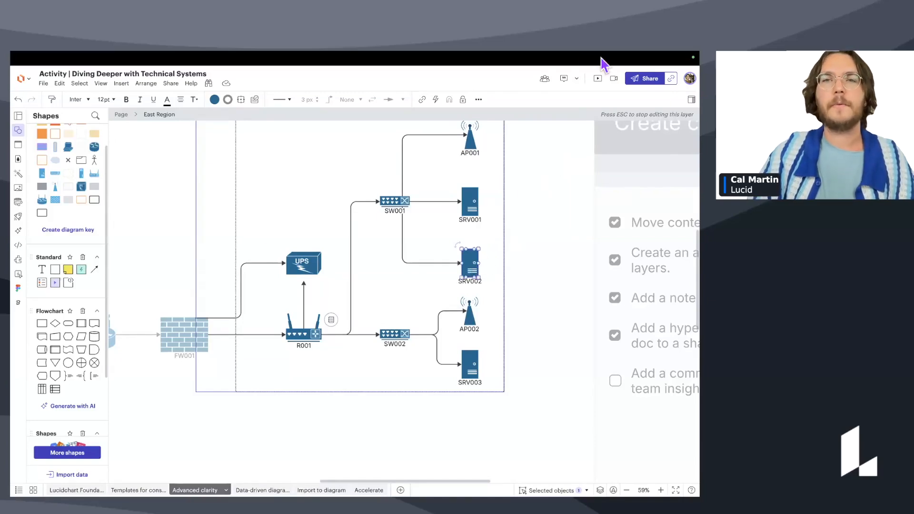
Turn on Add Comment mode and open a new comment box on server SRV002.
{"action": "left_click", "coordinate": [567, 83]}
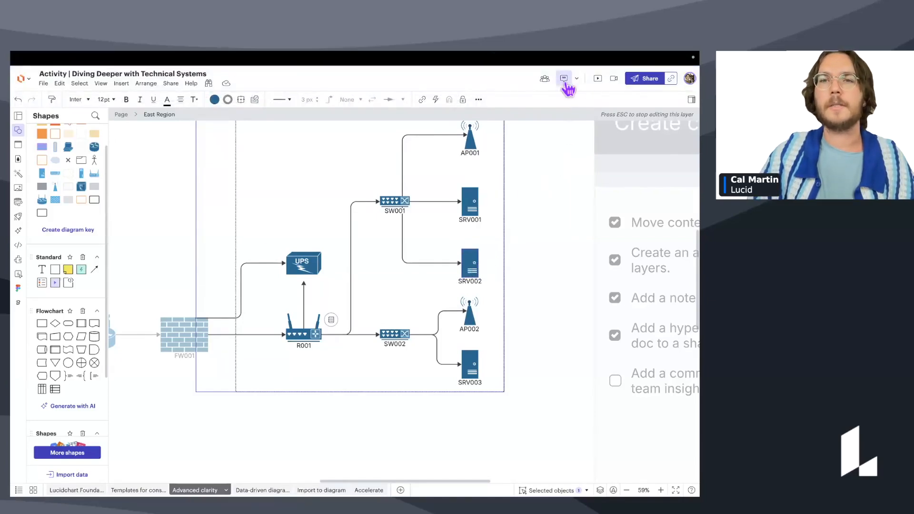
{"action": "left_click", "coordinate": [566, 85]}
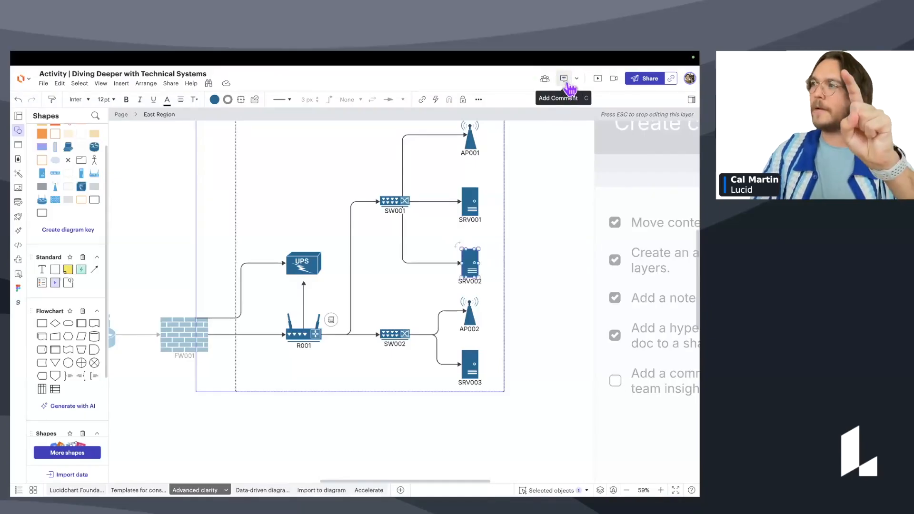
{"action": "left_click", "coordinate": [564, 78]}
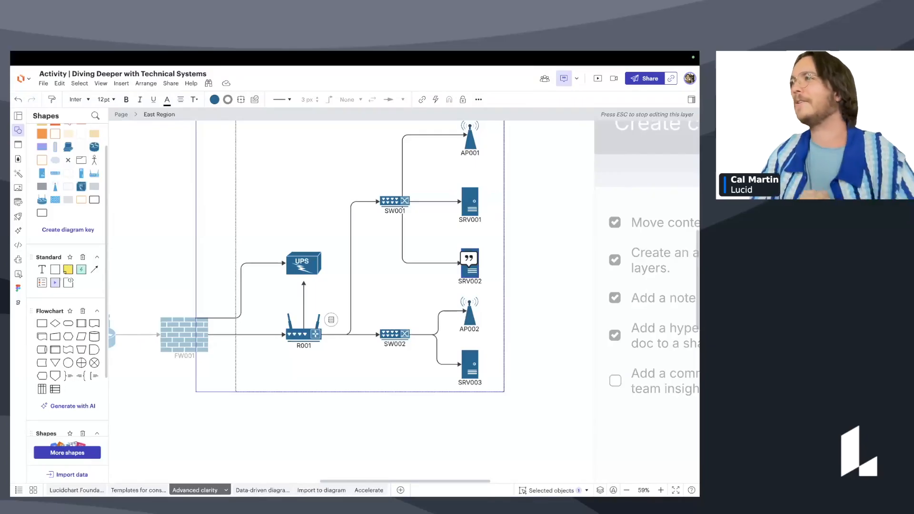
{"action": "left_click", "coordinate": [563, 81]}
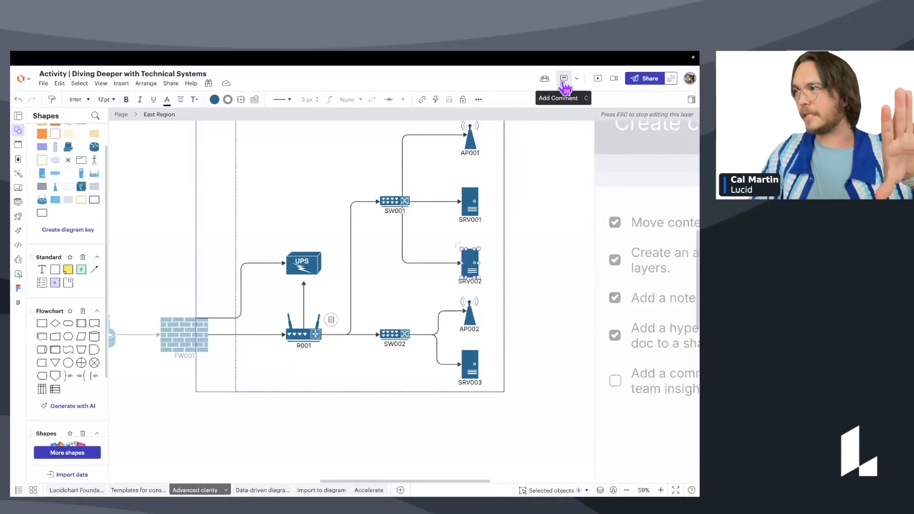
{"action": "left_click", "coordinate": [566, 86]}
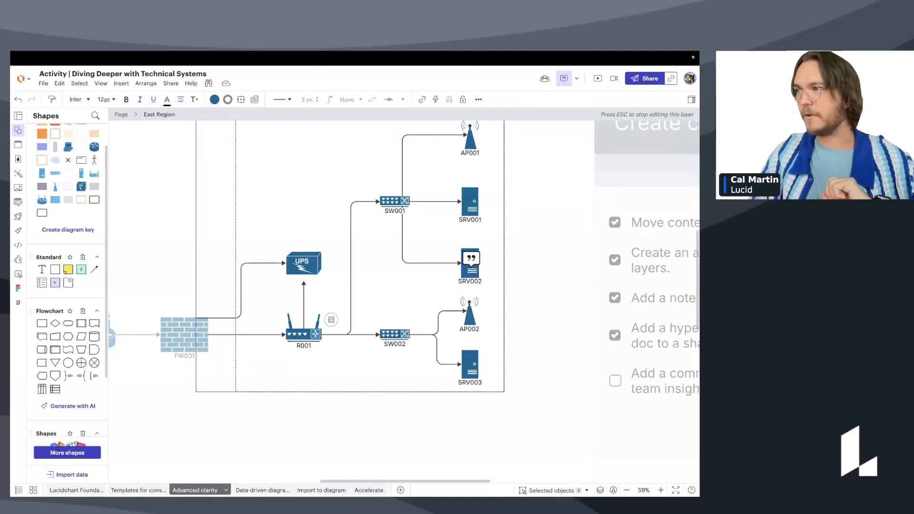
{"action": "left_click", "coordinate": [470, 260]}
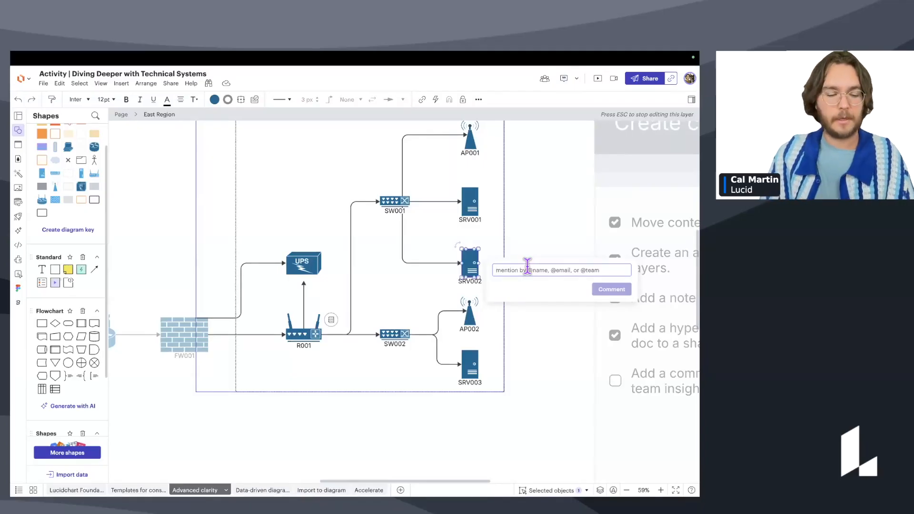
Post a comment on SRV002 mentioning a teammate: 'can you check the diak usage for the SRV002', unassigned.
{"action": "type", "text": "@"}
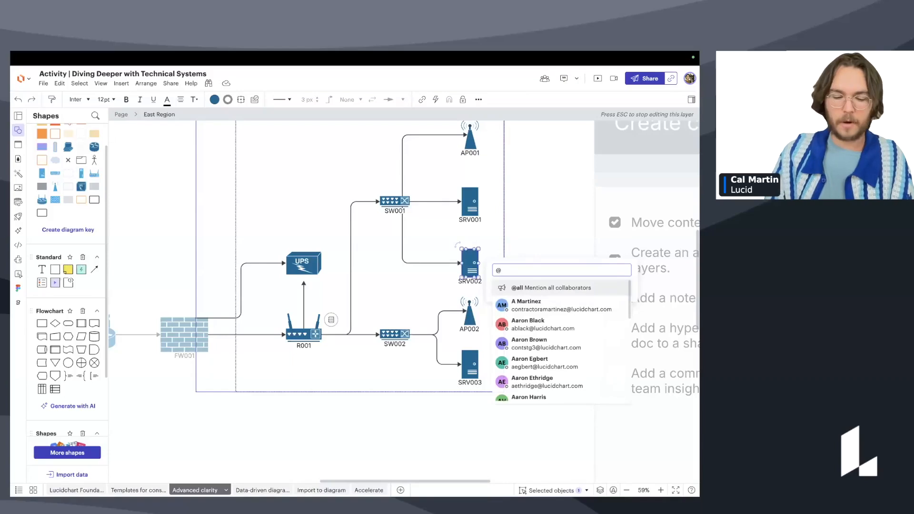
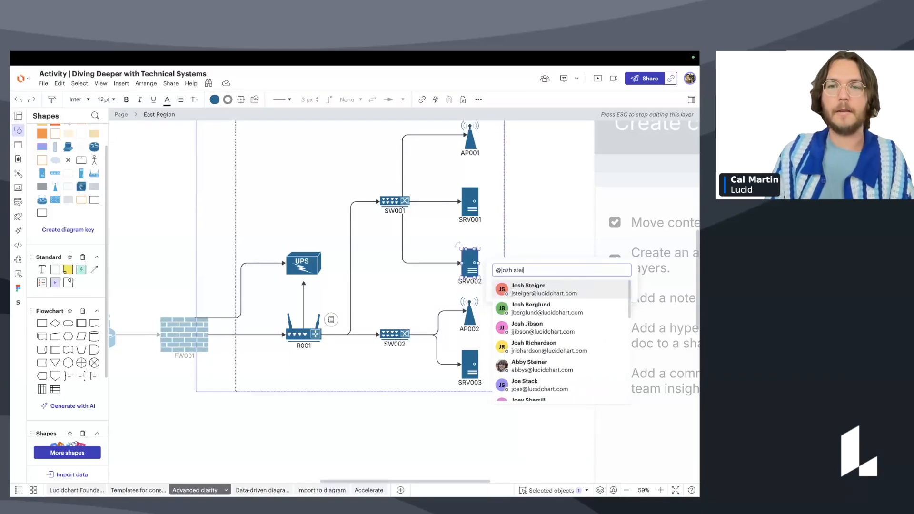
{"action": "left_click", "coordinate": [544, 291]}
{"action": "type", "text": "can you check the"}
{"action": "type", "text": " dia"}
{"action": "type", "text": "k u"}
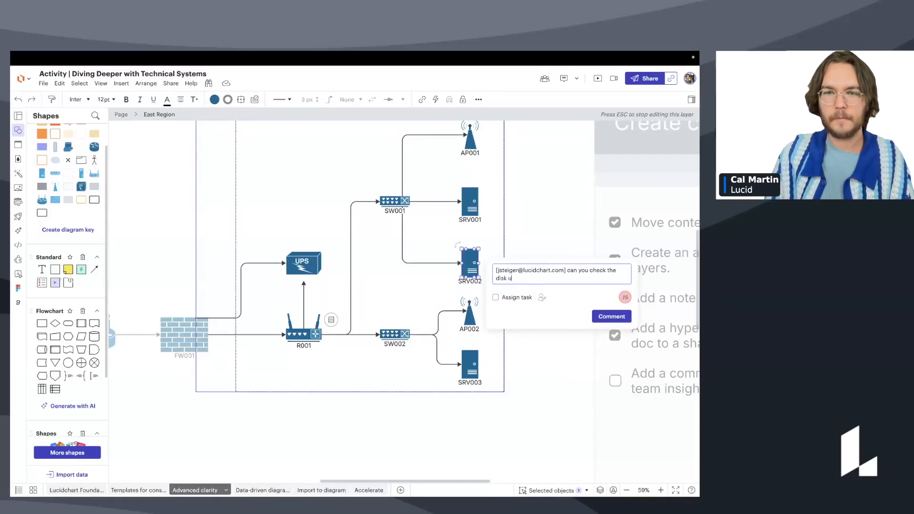
{"action": "type", "text": "sage for the S"}
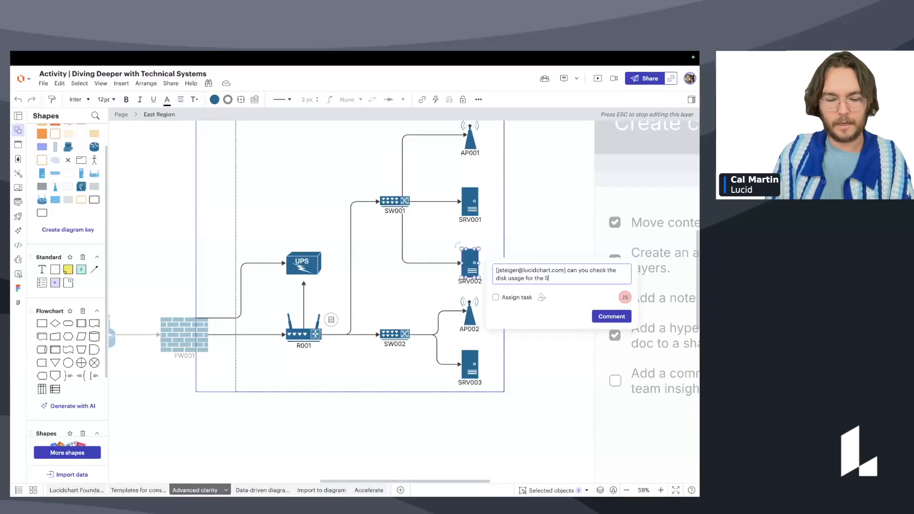
{"action": "type", "text": "RV002"}
{"action": "left_click", "coordinate": [496, 297]}
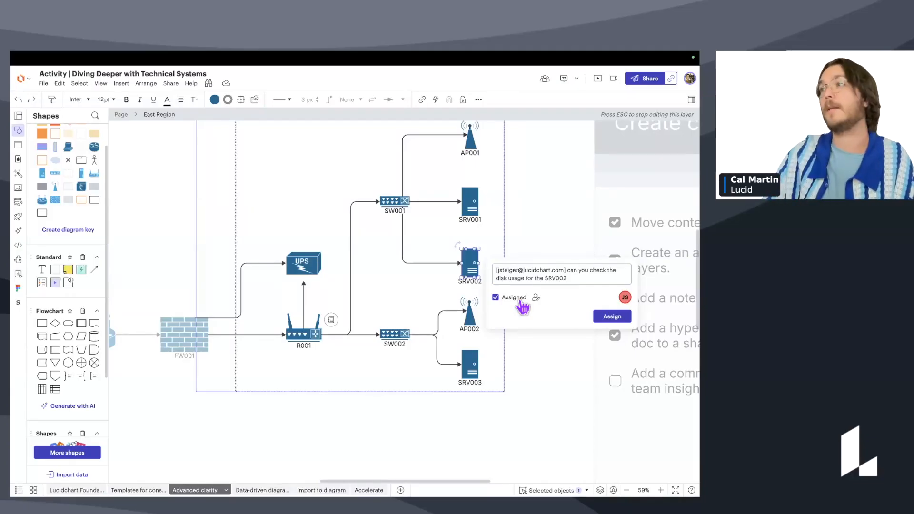
{"action": "left_click", "coordinate": [501, 299]}
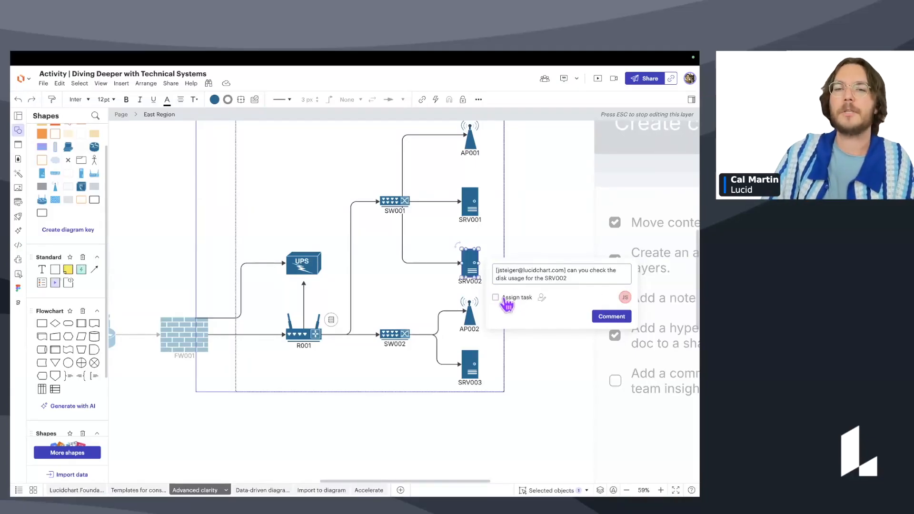
{"action": "left_click", "coordinate": [611, 316]}
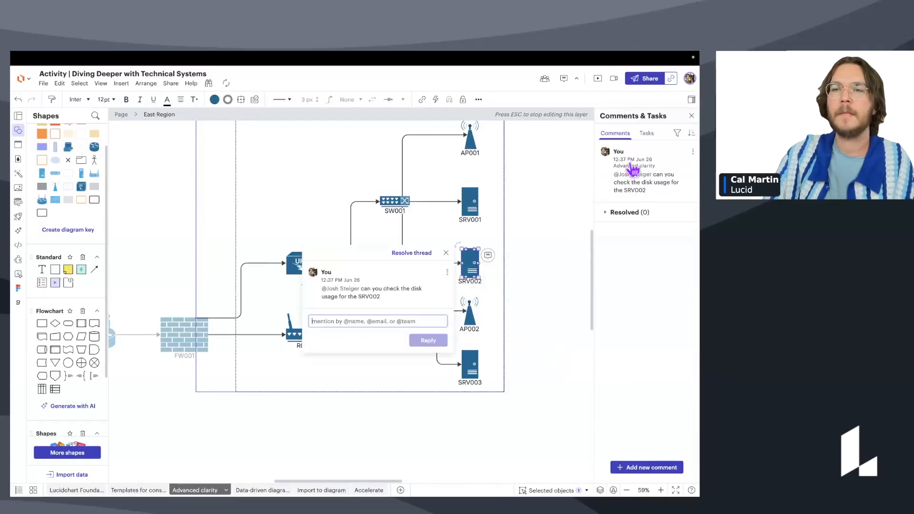
Review the new comment in Comments & Tasks, then close the SRV002 thread and the panel.
{"action": "left_click", "coordinate": [576, 79]}
{"action": "left_click", "coordinate": [577, 79]}
{"action": "left_click", "coordinate": [577, 79]}
{"action": "left_click", "coordinate": [576, 79]}
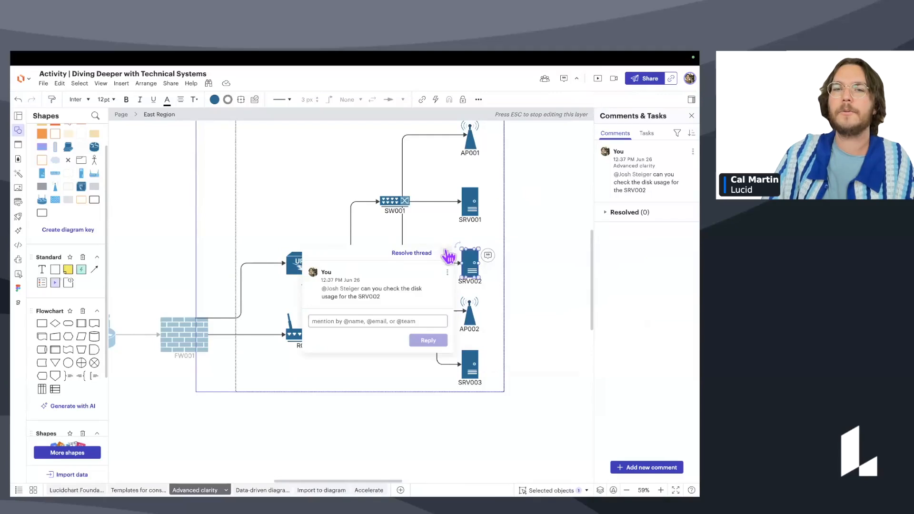
{"action": "left_click", "coordinate": [448, 257]}
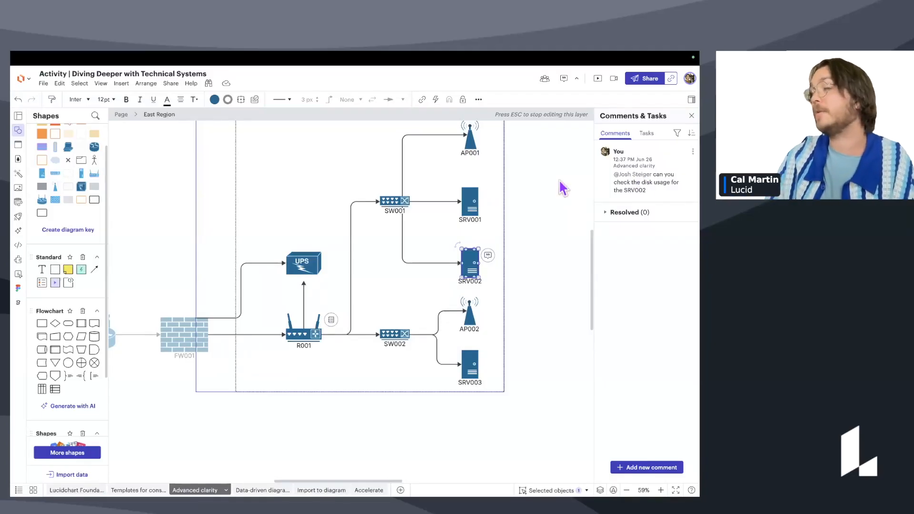
{"action": "left_click", "coordinate": [691, 116]}
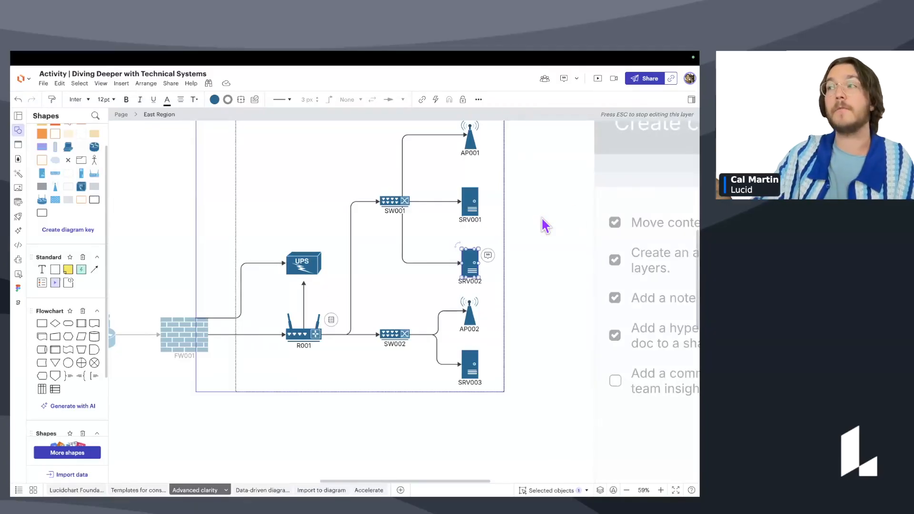
Exit the East Region layer and tick the 'Add a comment to get team insight' checklist item.
{"action": "key", "text": "Escape"}
{"action": "key", "text": "Escape"}
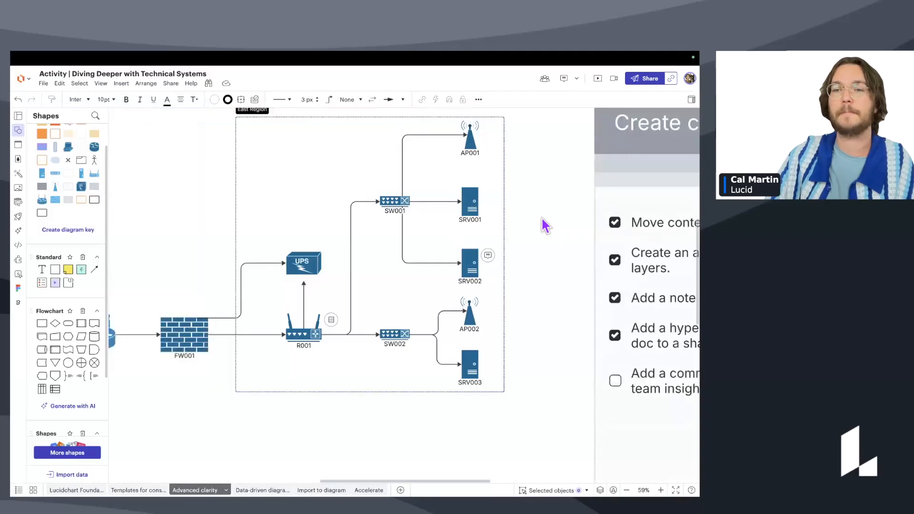
{"action": "scroll", "coordinate": [542, 218], "scroll_direction": "down", "scroll_amount": 5}
{"action": "scroll", "coordinate": [542, 221], "scroll_direction": "right", "scroll_amount": 1}
{"action": "left_click", "coordinate": [567, 320]}
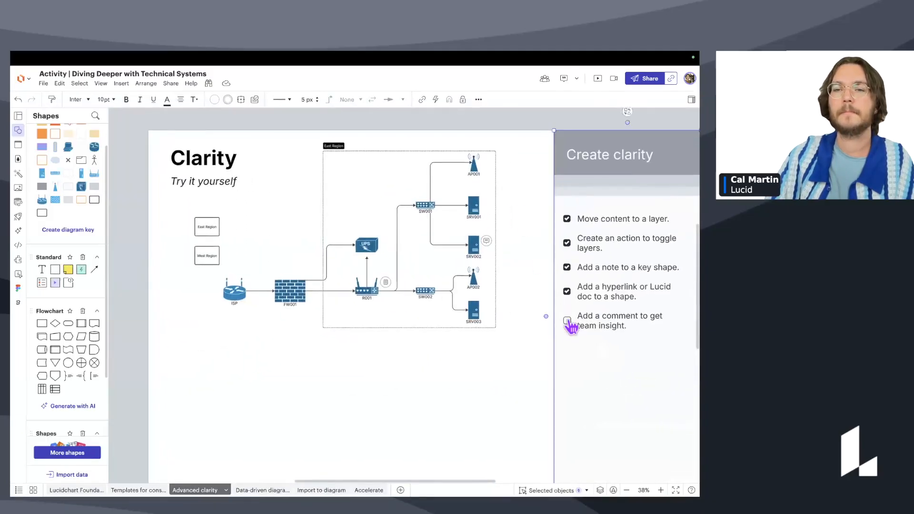
{"action": "left_click", "coordinate": [487, 328]}
{"action": "left_click_drag", "start_coordinate": [488, 328], "coordinate": [505, 330]}
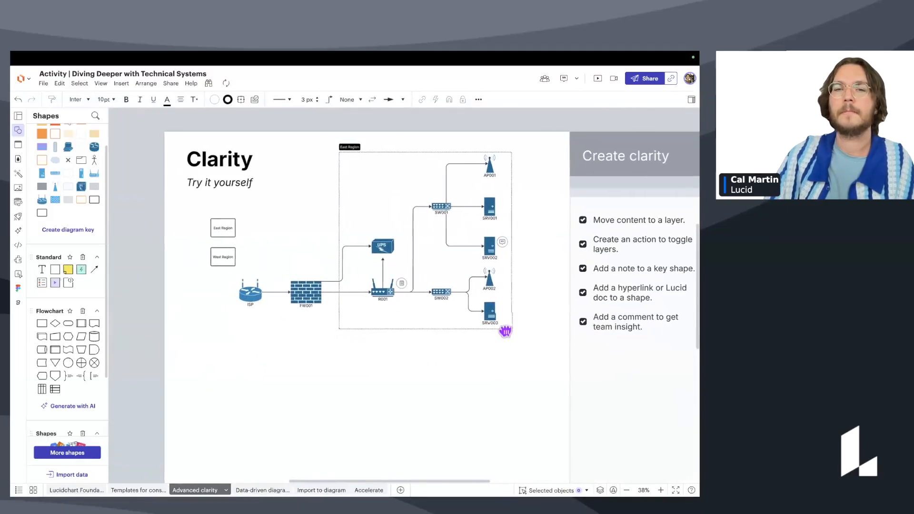
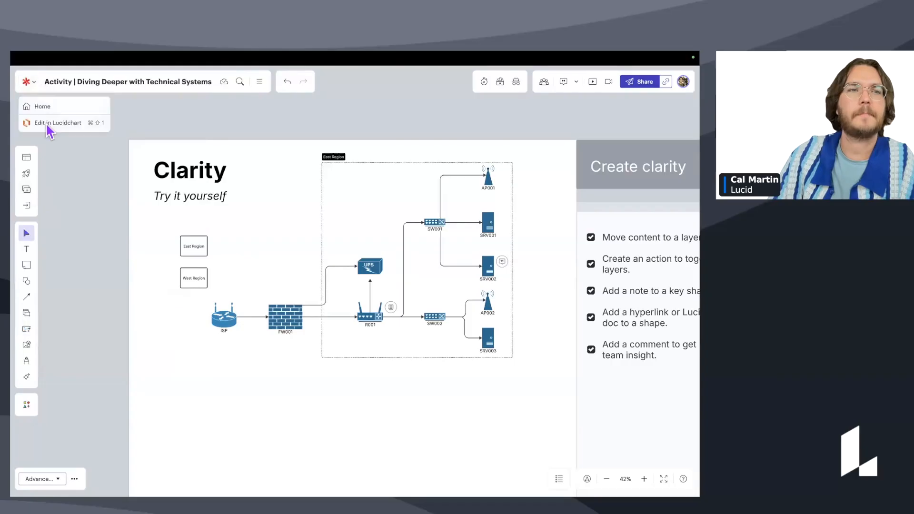
Open the Clarity network diagram for editing, zooming in slightly and panning to frame the East Region.
{"action": "mouse_move", "coordinate": [515, 367]}
{"action": "left_mouse_down"}
{"action": "mouse_move", "coordinate": [503, 366]}
{"action": "mouse_move", "coordinate": [511, 368]}
{"action": "left_mouse_up"}
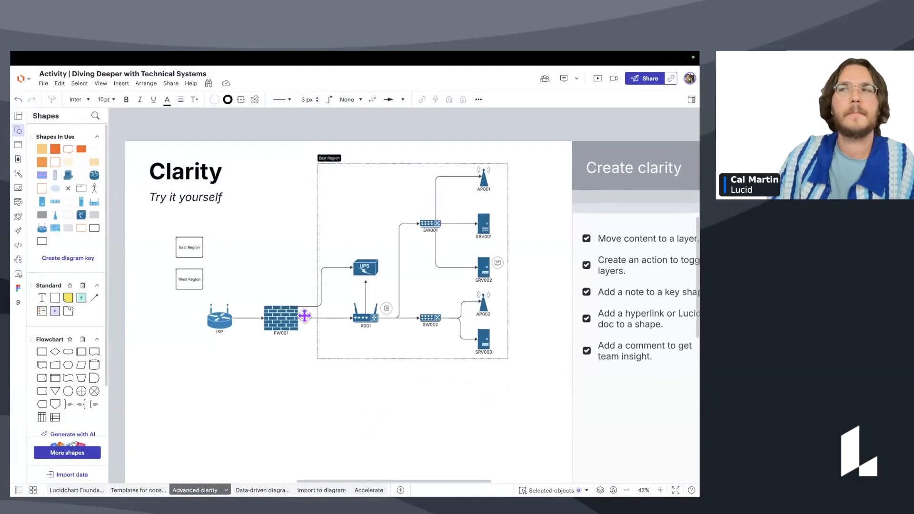
{"action": "scroll", "coordinate": [430, 305], "scroll_direction": "up", "scroll_amount": 3}
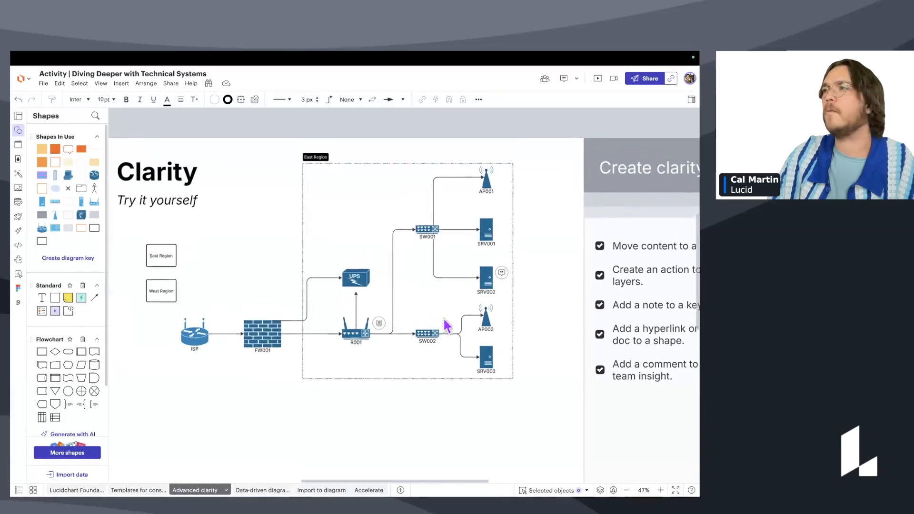
{"action": "left_click_drag", "start_coordinate": [253, 249], "coordinate": [263, 253]}
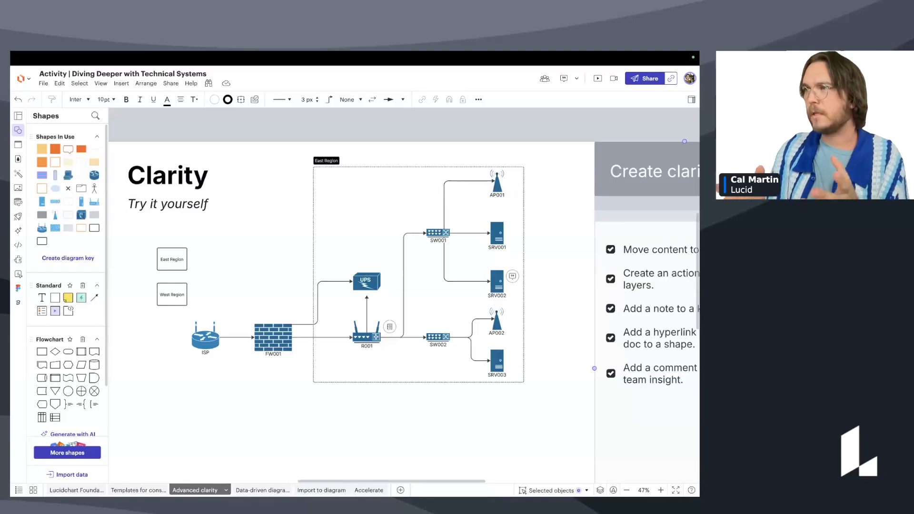
Search icons for 'click' and place a hand icon by East Region and an arrow-click icon by West Region.
{"action": "left_click", "coordinate": [18, 189]}
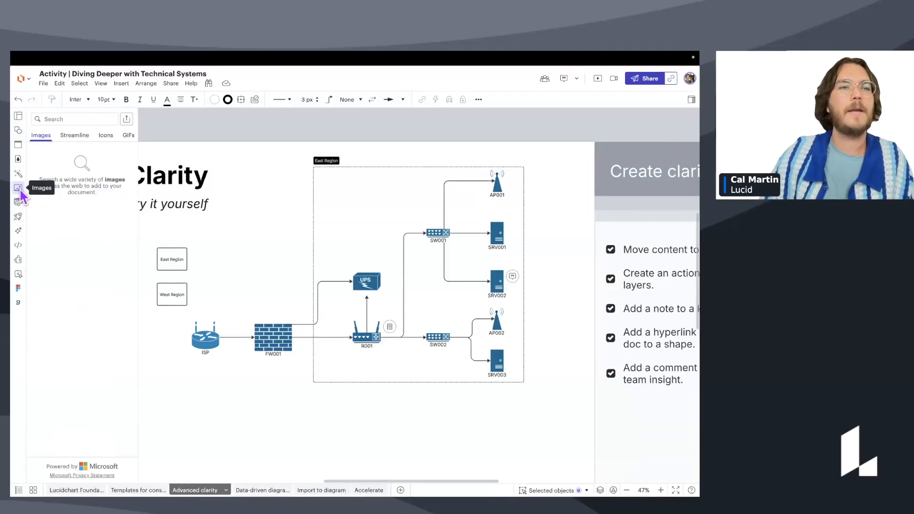
{"action": "left_click", "coordinate": [106, 135]}
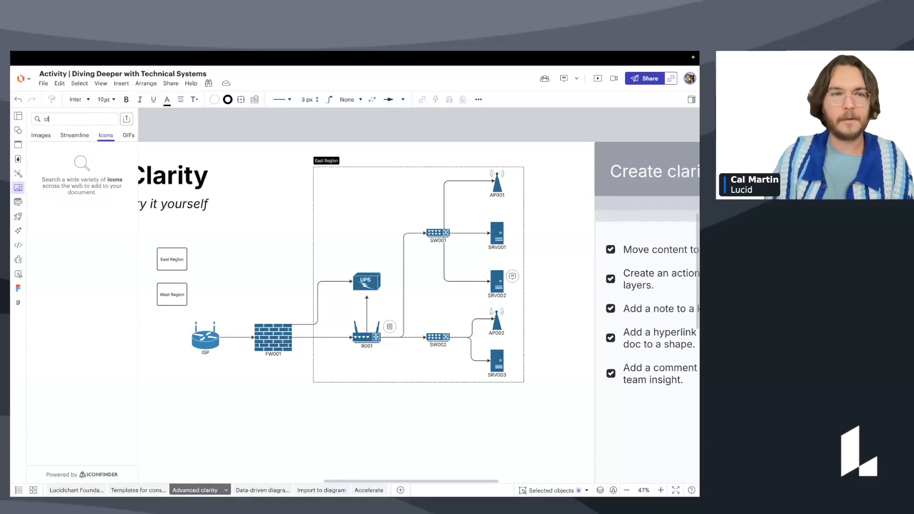
{"action": "key", "text": "Return"}
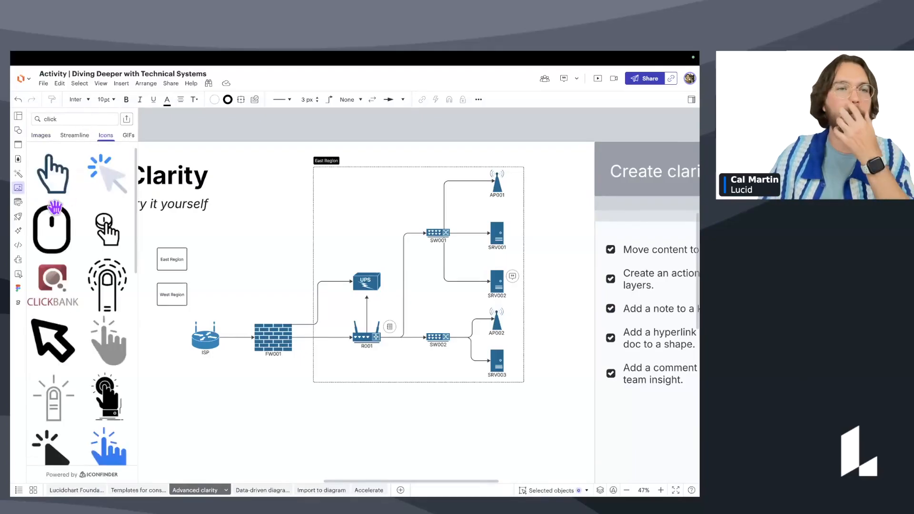
{"action": "left_click_drag", "start_coordinate": [64, 203], "coordinate": [188, 275]}
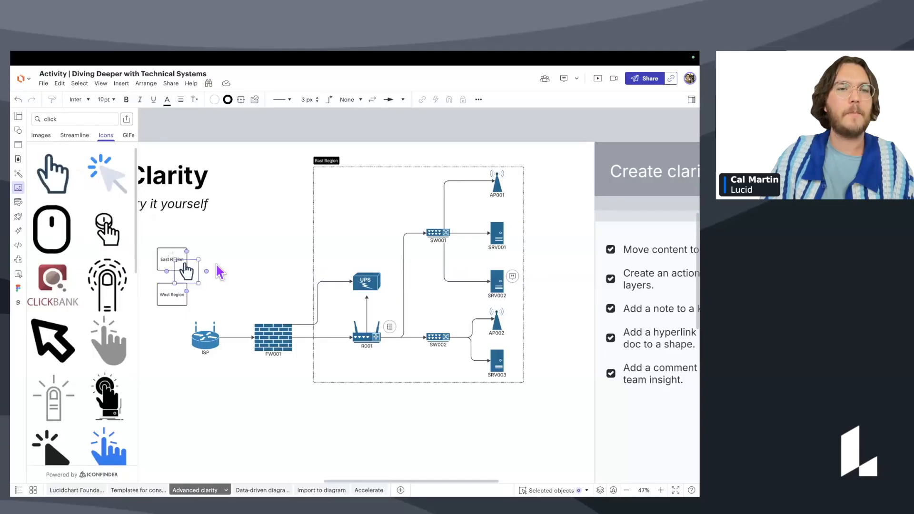
{"action": "scroll", "coordinate": [215, 269], "scroll_direction": "up", "scroll_amount": 3}
{"action": "scroll", "coordinate": [298, 265], "scroll_direction": "left", "scroll_amount": 3}
{"action": "scroll", "coordinate": [255, 272], "scroll_direction": "up", "scroll_amount": 2}
{"action": "mouse_move", "coordinate": [255, 271]}
{"action": "left_mouse_down"}
{"action": "mouse_move", "coordinate": [249, 265]}
{"action": "mouse_move", "coordinate": [247, 278]}
{"action": "left_mouse_up"}
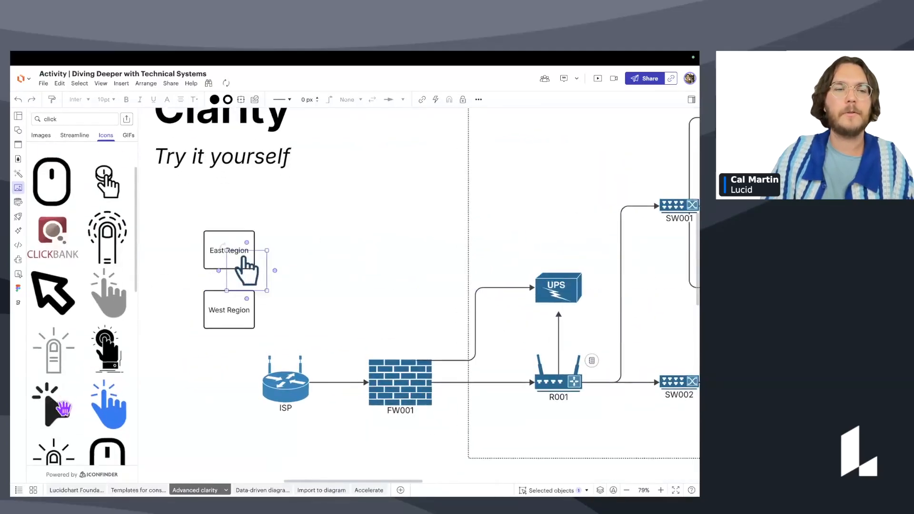
{"action": "left_click_drag", "start_coordinate": [252, 353], "coordinate": [253, 334]}
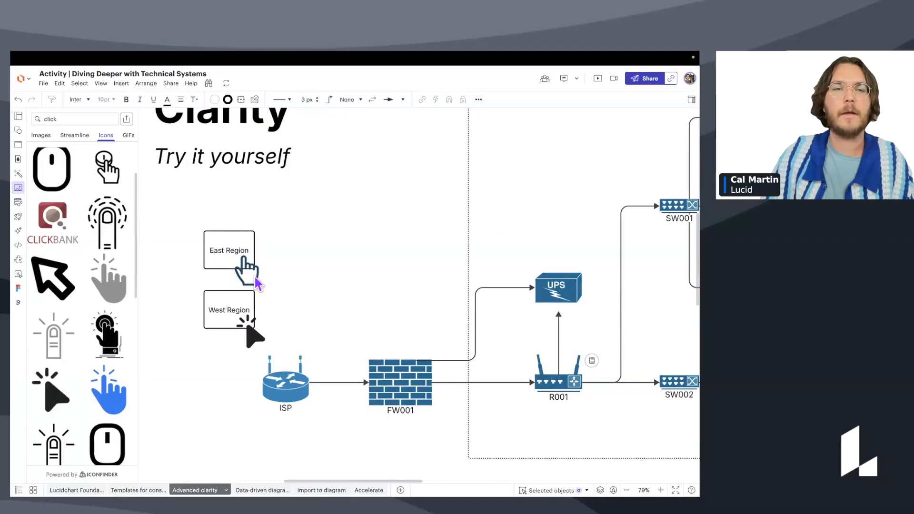
Delete the stray hand icon and place click-pointer icons beside West Region and East Region.
{"action": "left_click", "coordinate": [251, 275]}
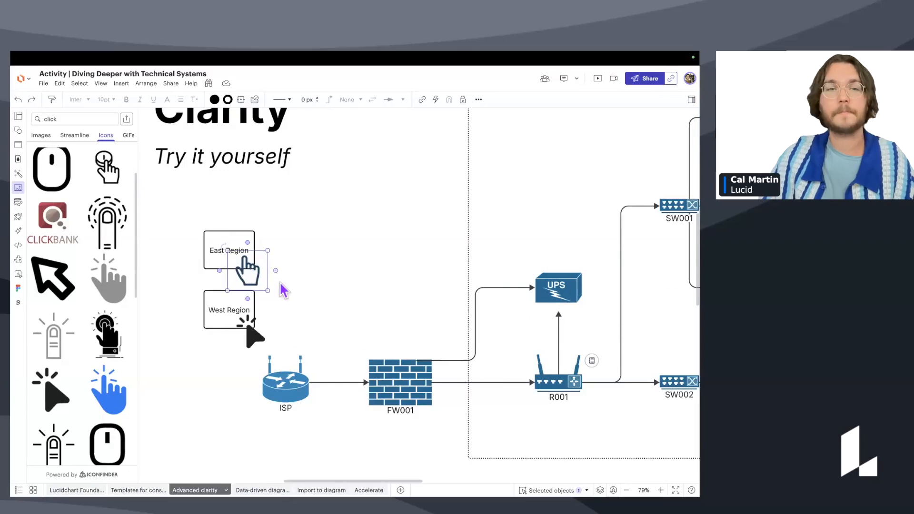
{"action": "key", "text": "Delete"}
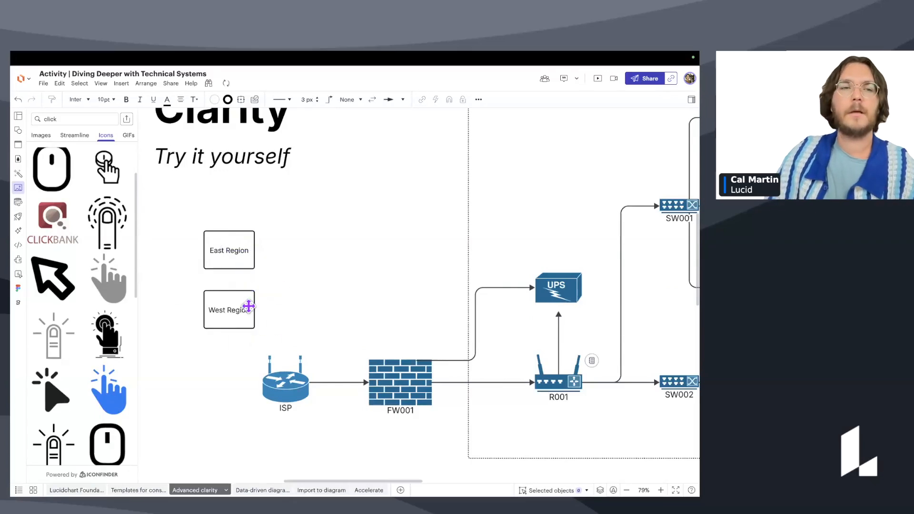
{"action": "left_click_drag", "start_coordinate": [60, 409], "coordinate": [255, 331]}
{"action": "left_click_drag", "start_coordinate": [53, 390], "coordinate": [253, 257]}
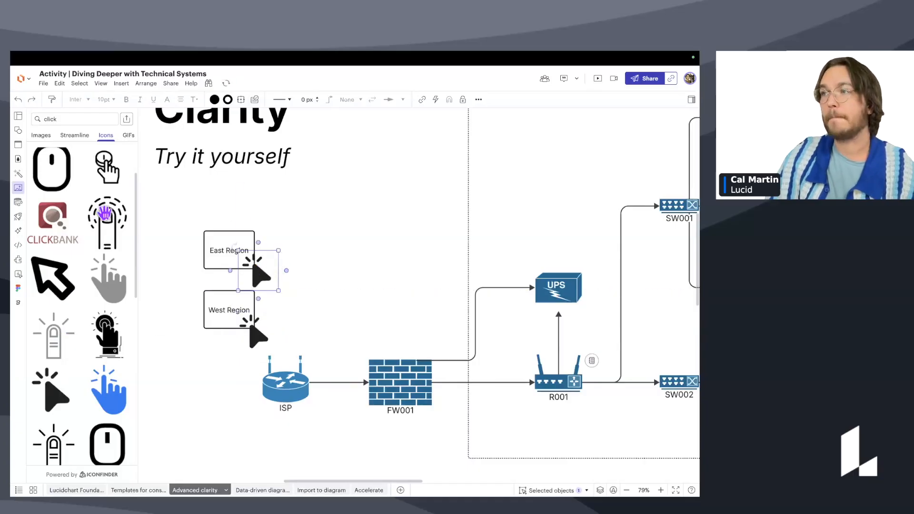
{"action": "left_click", "coordinate": [18, 130]}
{"action": "left_click", "coordinate": [306, 225]}
{"action": "left_click", "coordinate": [223, 241]}
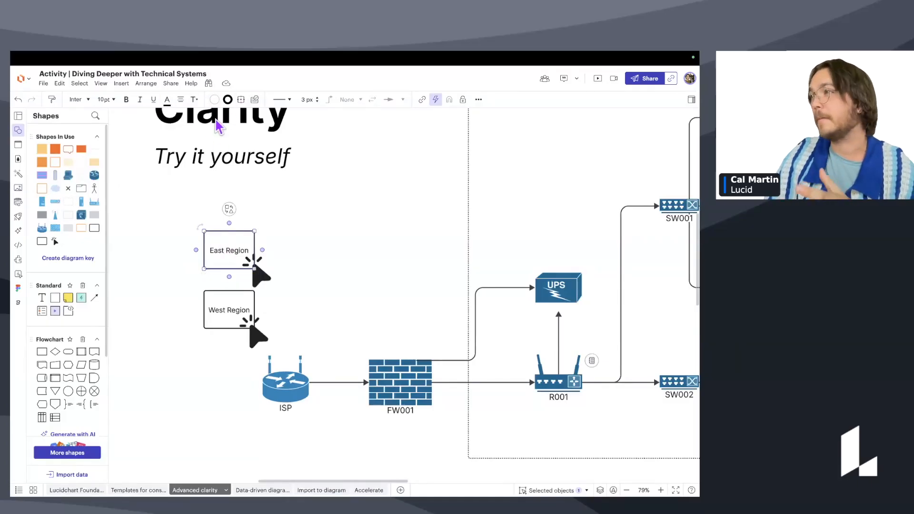
Make the East Region label Sapphire blue and underlined.
{"action": "left_click", "coordinate": [167, 101]}
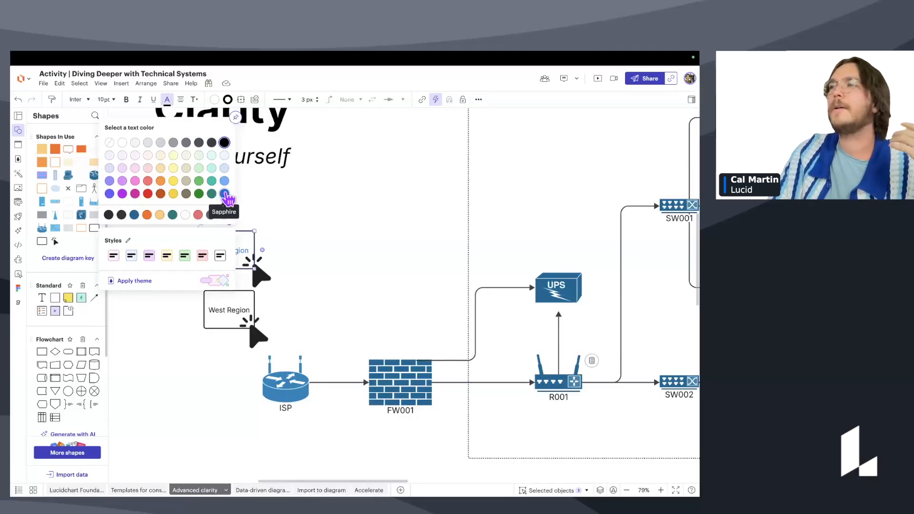
{"action": "left_click", "coordinate": [224, 194]}
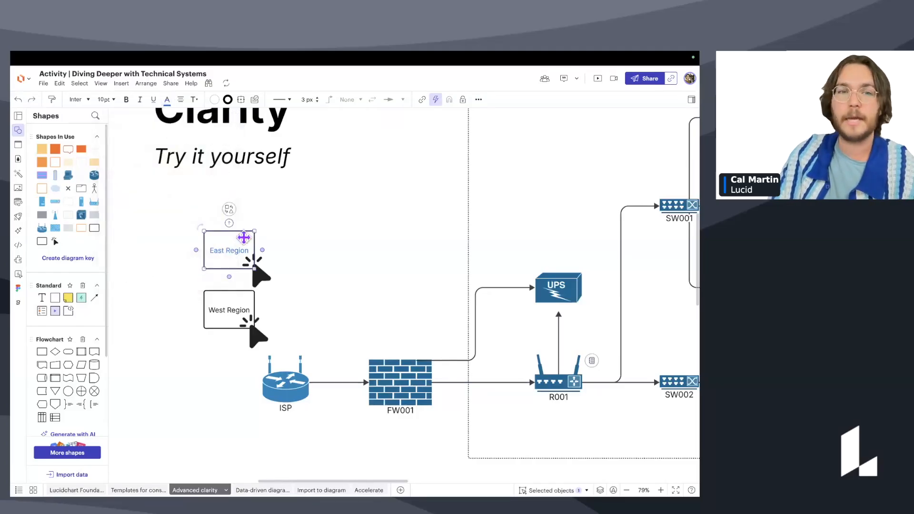
{"action": "left_click", "coordinate": [153, 99]}
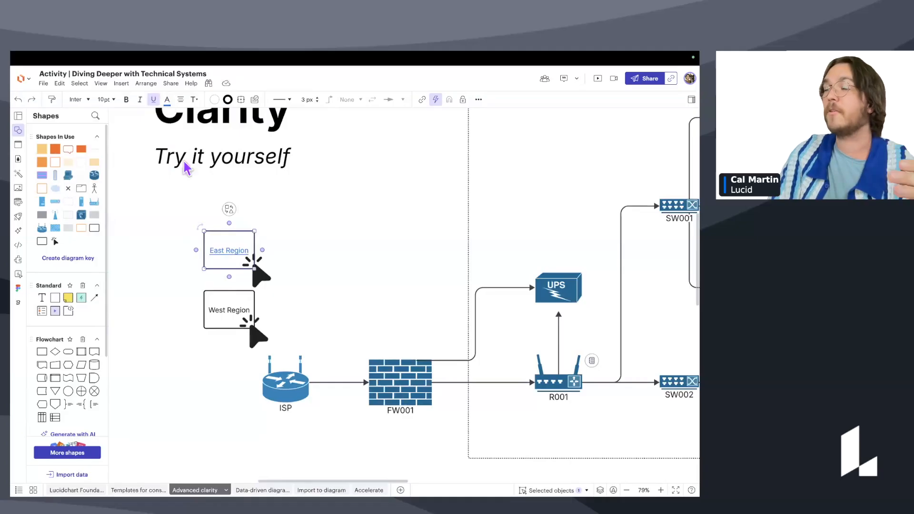
{"action": "scroll", "coordinate": [244, 243], "scroll_direction": "down", "scroll_amount": 1}
Make the West Region label Sapphire blue.
{"action": "left_click", "coordinate": [225, 308]}
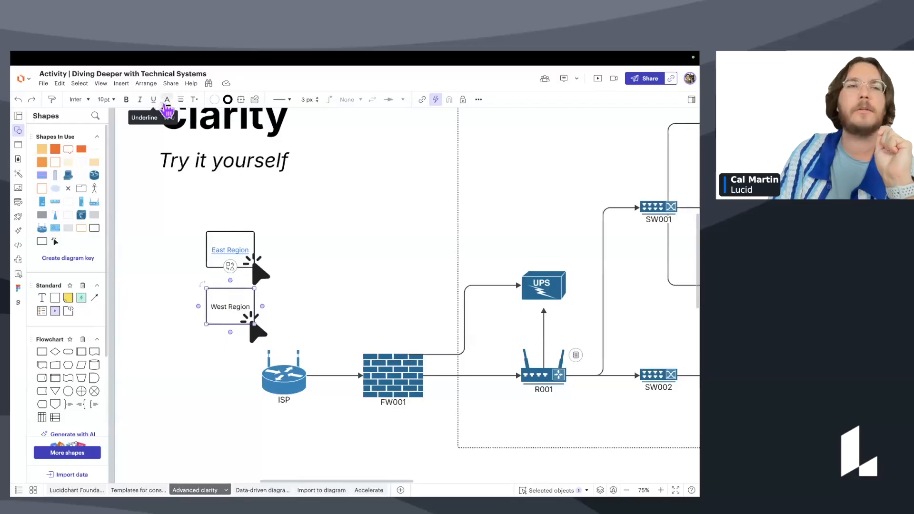
{"action": "left_click", "coordinate": [167, 99]}
{"action": "left_click", "coordinate": [224, 194]}
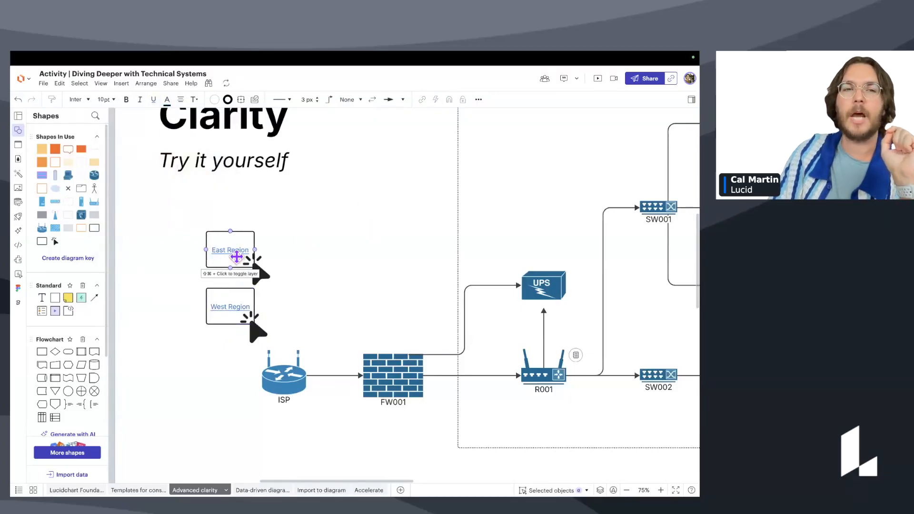
{"action": "scroll", "coordinate": [237, 257], "scroll_direction": "up", "scroll_amount": 1}
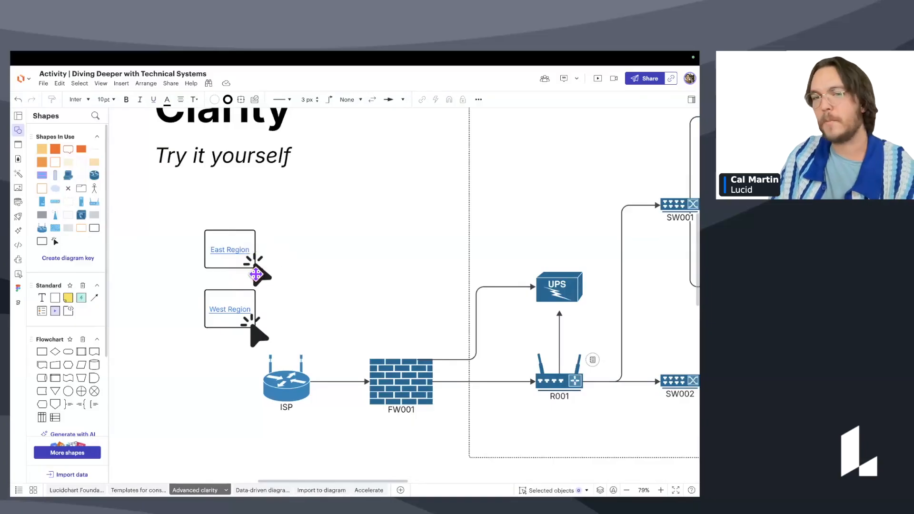
Enter the East Region layer and select the AP001 access point's label text.
{"action": "left_click_drag", "start_coordinate": [395, 219], "coordinate": [207, 307]}
{"action": "left_click_drag", "start_coordinate": [439, 209], "coordinate": [243, 226]}
{"action": "scroll", "coordinate": [291, 226], "scroll_direction": "up", "scroll_amount": 2}
{"action": "scroll", "coordinate": [367, 252], "scroll_direction": "up", "scroll_amount": 1}
{"action": "left_click_drag", "start_coordinate": [369, 256], "coordinate": [307, 219]}
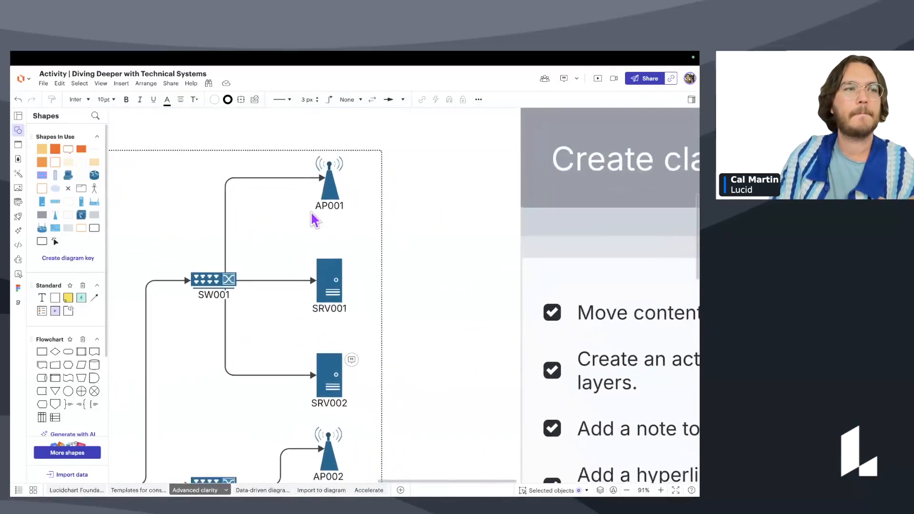
{"action": "scroll", "coordinate": [312, 220], "scroll_direction": "up", "scroll_amount": 1}
{"action": "left_click", "coordinate": [328, 182]}
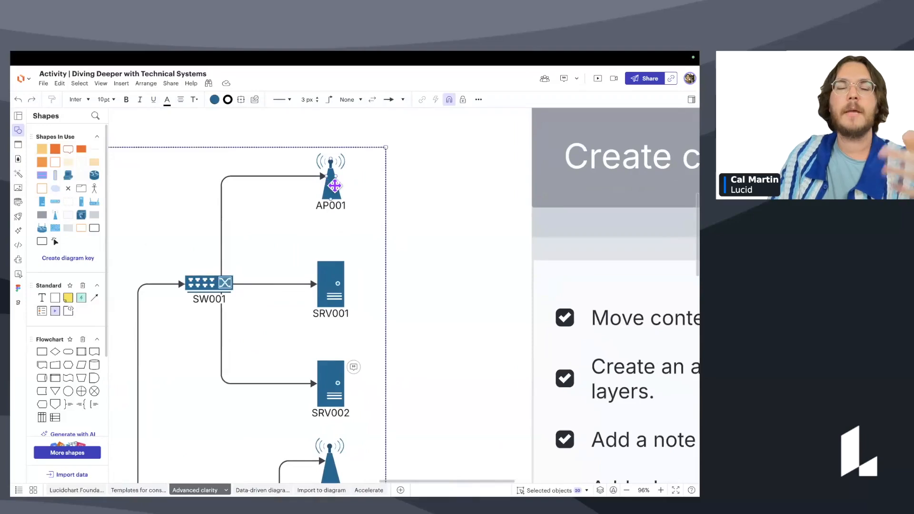
{"action": "double_click", "coordinate": [333, 187]}
{"action": "double_click", "coordinate": [340, 204]}
Make the AP001 label blue, then exit the East Region layer.
{"action": "left_click", "coordinate": [166, 100]}
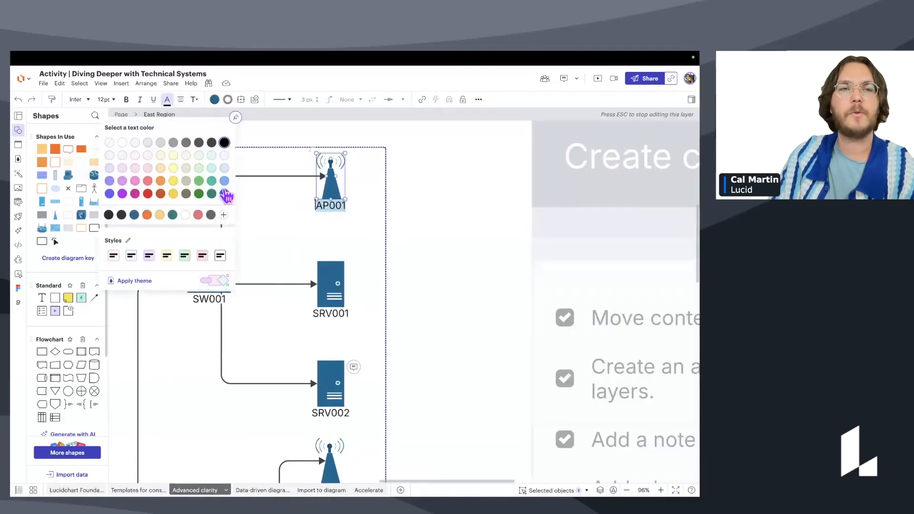
{"action": "left_click", "coordinate": [179, 139]}
{"action": "left_click", "coordinate": [440, 218]}
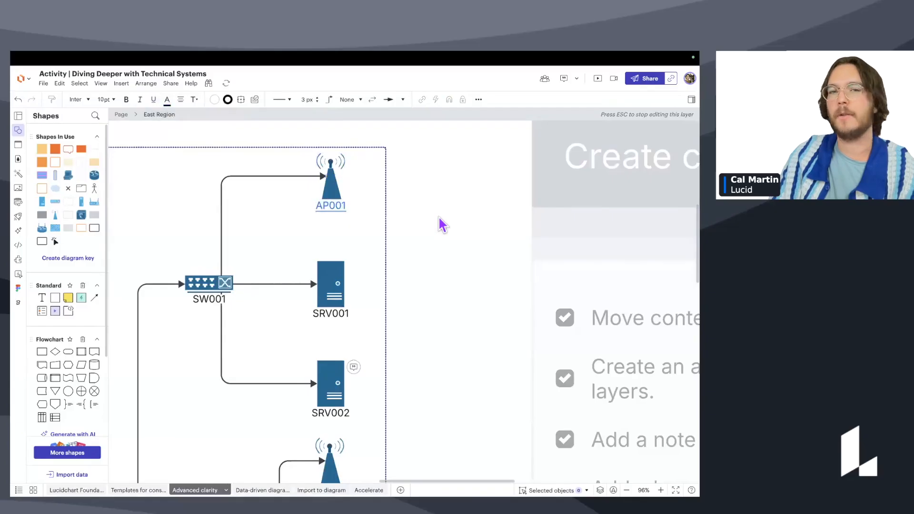
{"action": "scroll", "coordinate": [439, 218], "scroll_direction": "down", "scroll_amount": 5}
{"action": "key", "text": "Escape"}
{"action": "scroll", "coordinate": [475, 214], "scroll_direction": "down", "scroll_amount": 2}
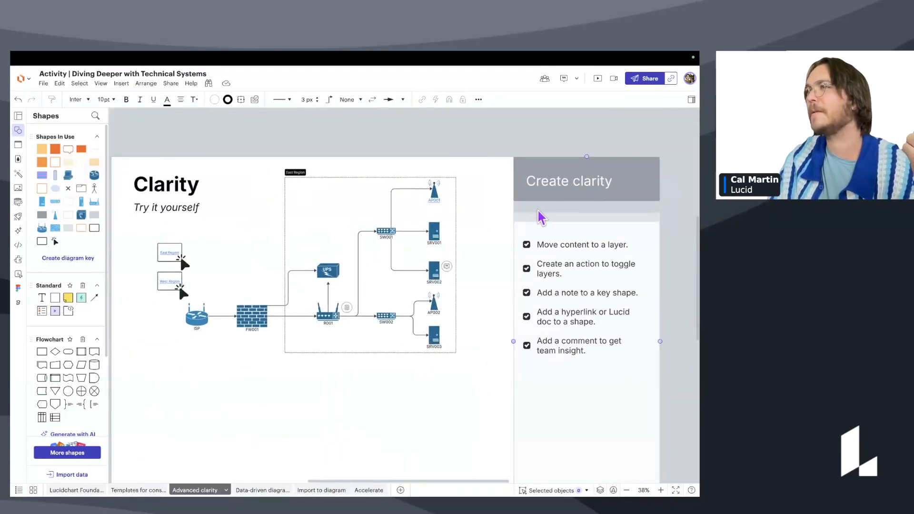
Recentre the slide and open the Insert content catalogue through More shapes in the Shapes panel.
{"action": "left_click_drag", "start_coordinate": [523, 207], "coordinate": [544, 199]}
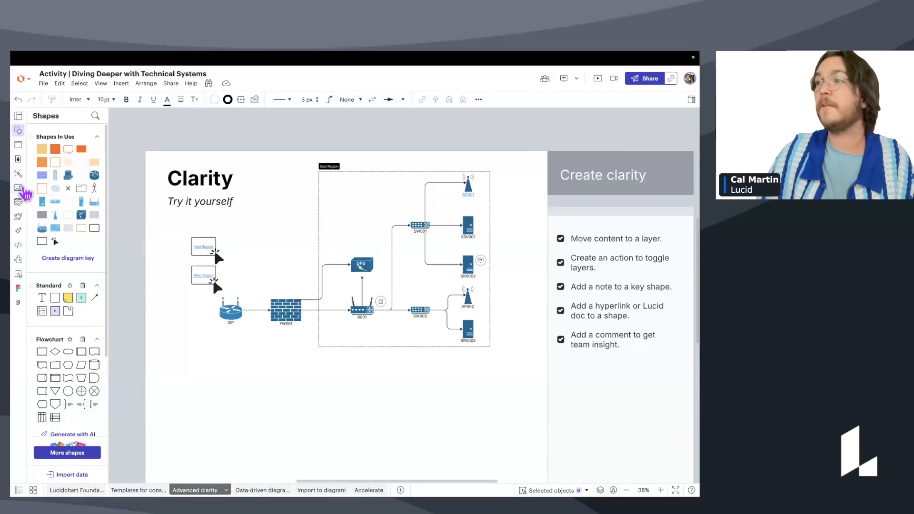
{"action": "left_click", "coordinate": [21, 189]}
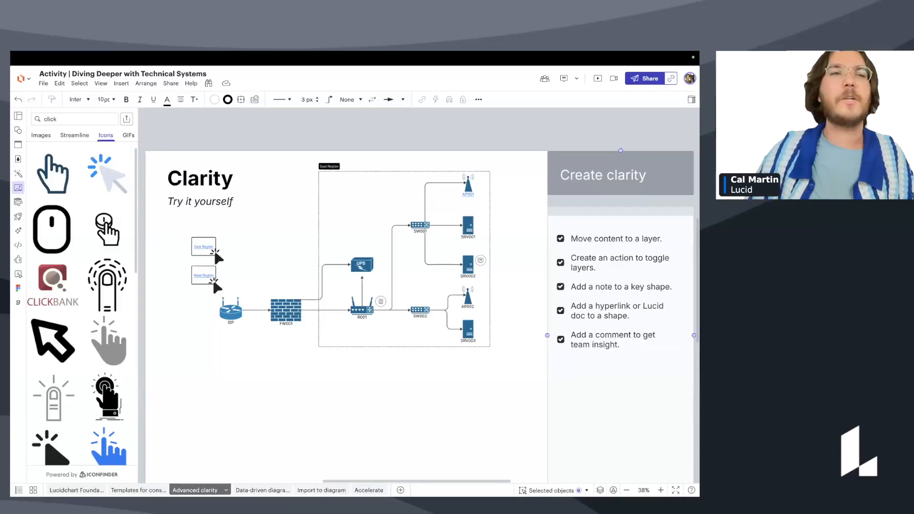
{"action": "left_click", "coordinate": [18, 130]}
{"action": "left_click", "coordinate": [76, 453]}
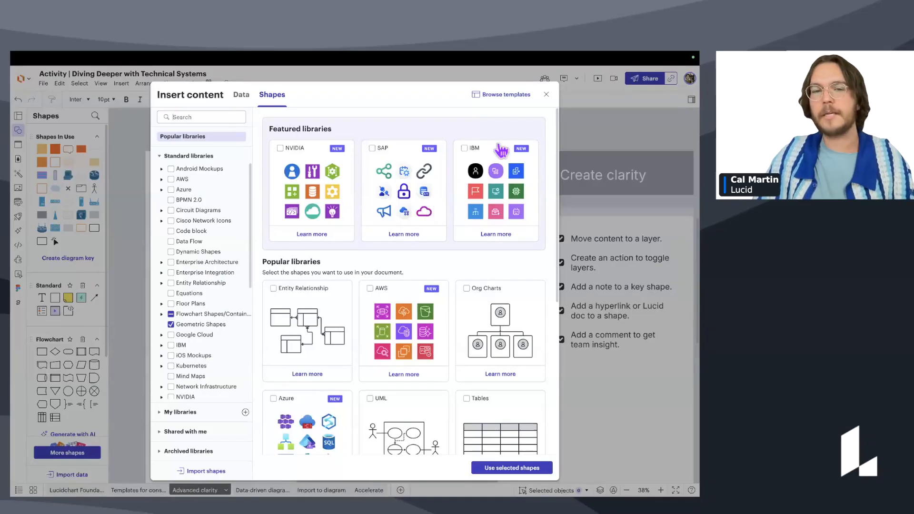
Reopen the Insert content catalogue, expand My libraries, then close the dialog.
{"action": "left_click", "coordinate": [545, 94]}
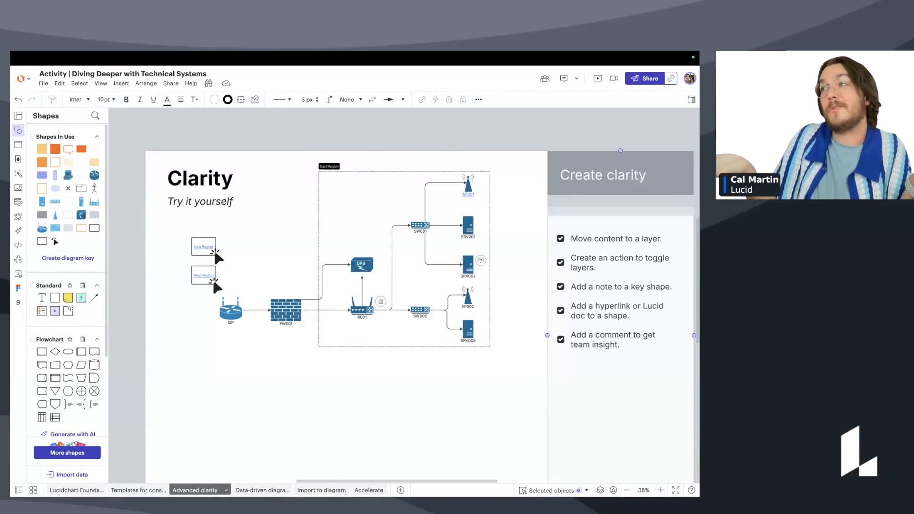
{"action": "left_click", "coordinate": [67, 452]}
{"action": "left_click", "coordinate": [194, 413]}
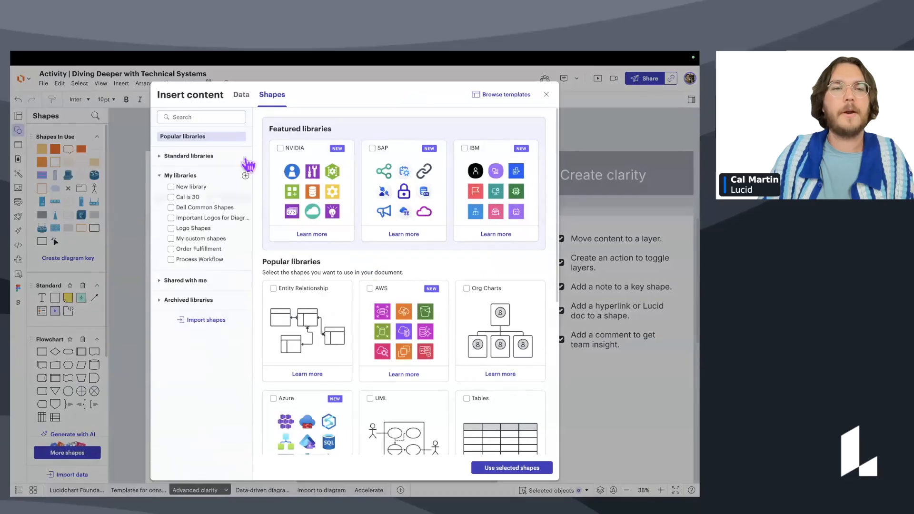
{"action": "left_click", "coordinate": [210, 176]}
{"action": "left_click", "coordinate": [208, 176]}
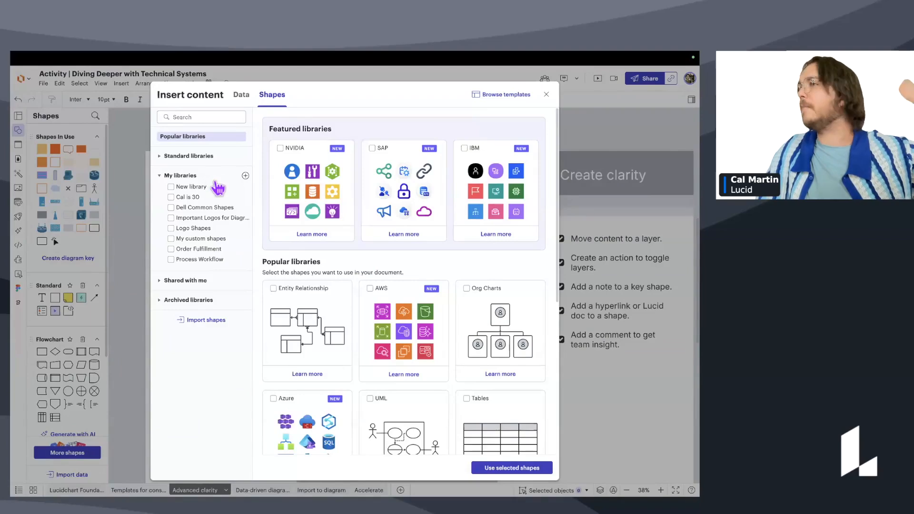
{"action": "left_click", "coordinate": [546, 95]}
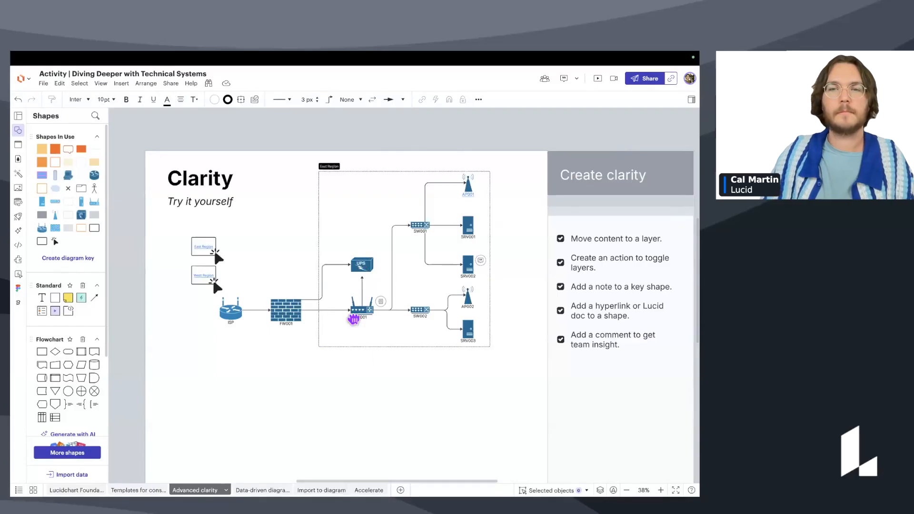
{"action": "scroll", "coordinate": [333, 362], "scroll_direction": "down", "scroll_amount": 2}
{"action": "scroll", "coordinate": [333, 362], "scroll_direction": "right", "scroll_amount": 1}
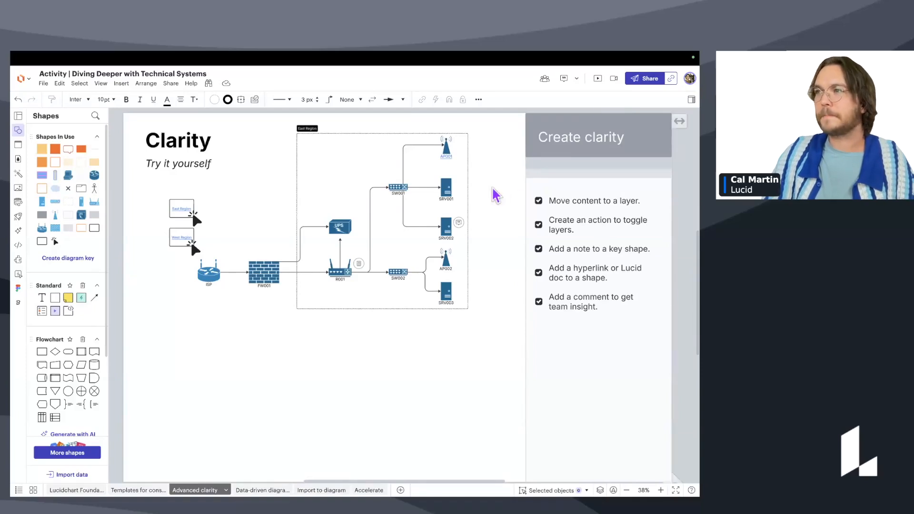
{"action": "mouse_move", "coordinate": [649, 94]}
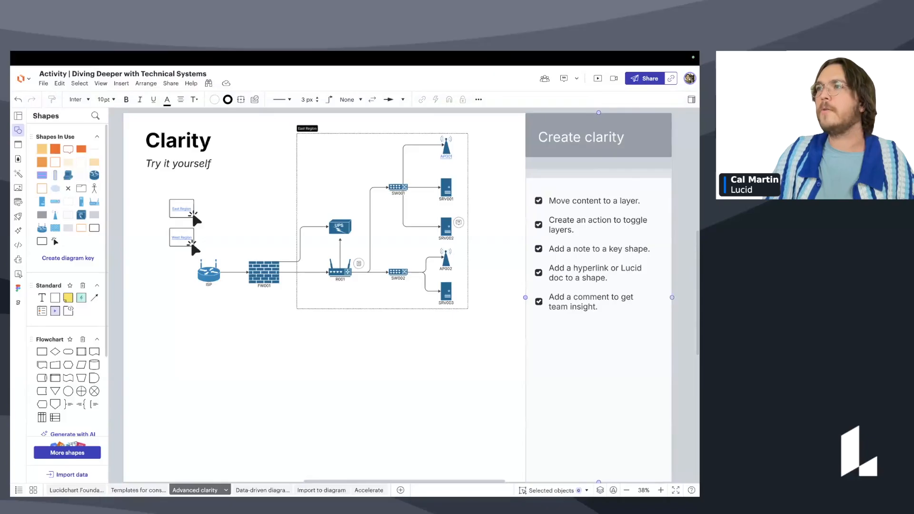
{"action": "left_click", "coordinate": [645, 79]}
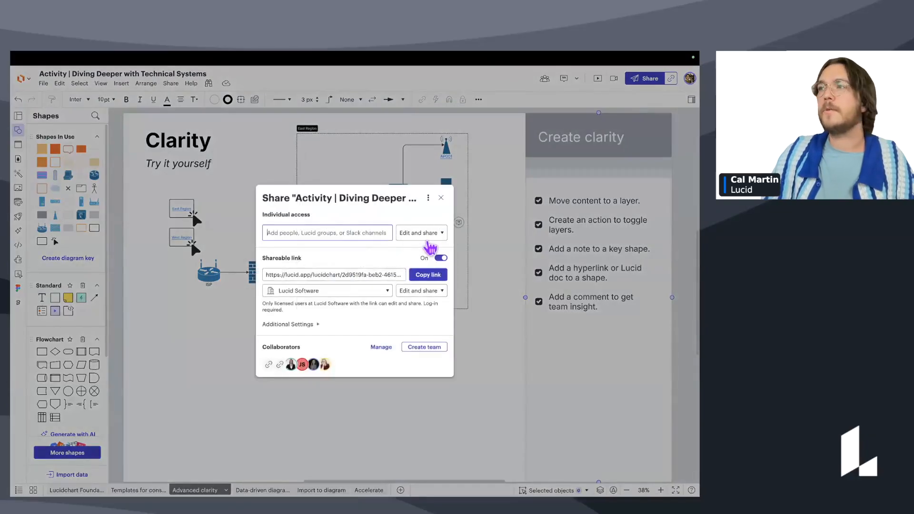
{"action": "left_click", "coordinate": [428, 232]}
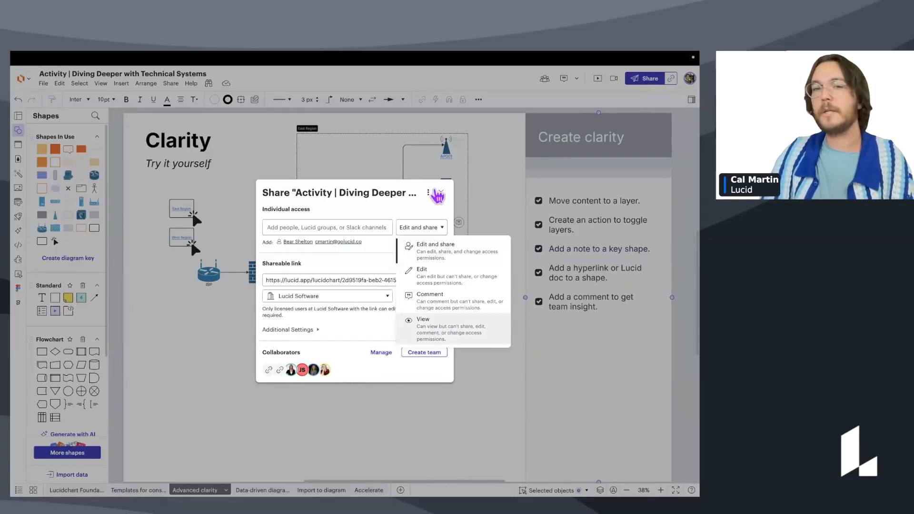
{"action": "left_click", "coordinate": [440, 193]}
{"action": "left_click", "coordinate": [441, 192]}
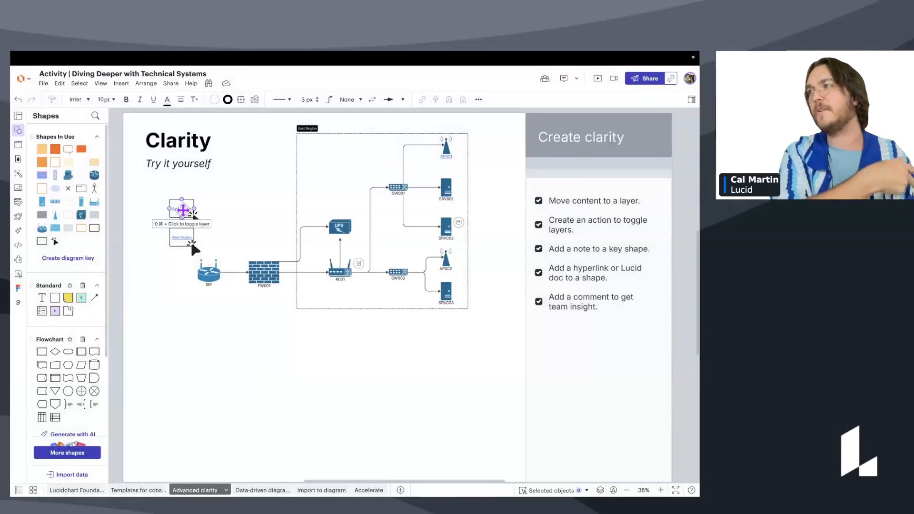
Zoom in to about 60% and open the note attached to router R001.
{"action": "left_click_drag", "start_coordinate": [365, 375], "coordinate": [387, 410]}
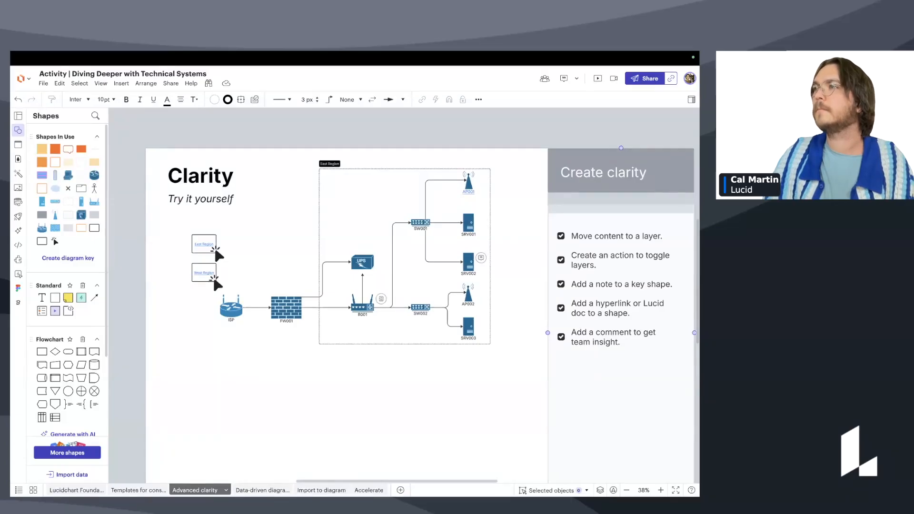
{"action": "scroll", "coordinate": [524, 333], "scroll_direction": "up", "scroll_amount": 3}
{"action": "scroll", "coordinate": [504, 327], "scroll_direction": "up", "scroll_amount": 2}
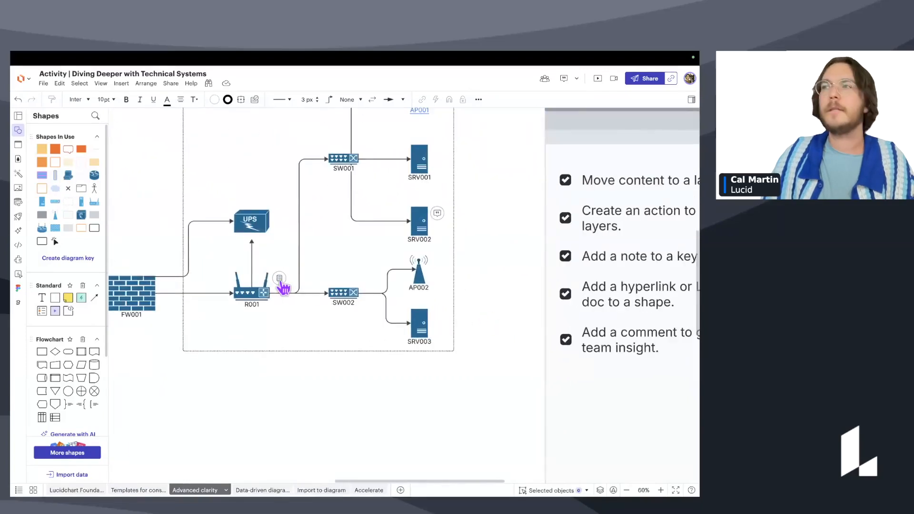
{"action": "left_click", "coordinate": [282, 287]}
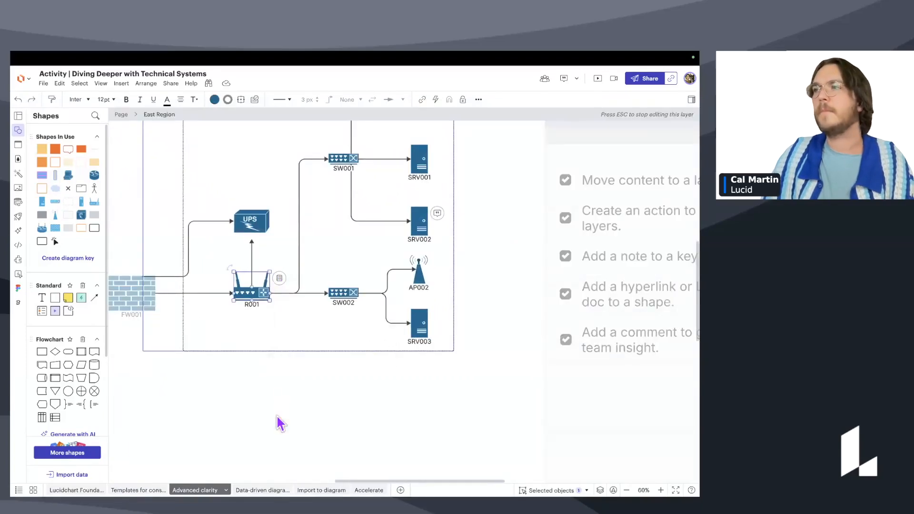
Deselect R001, exit the East Region layer, zoom out to the whole page, and switch to Automation.
{"action": "left_click", "coordinate": [287, 390]}
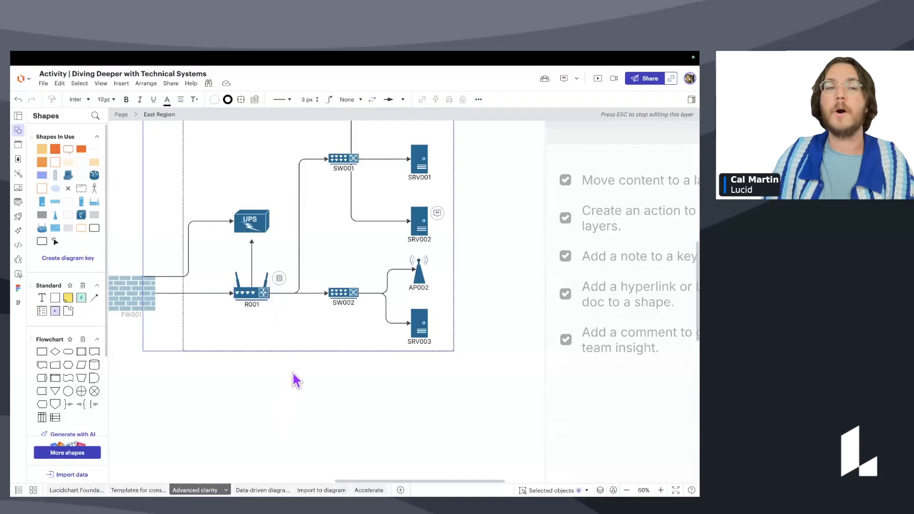
{"action": "scroll", "coordinate": [293, 376], "scroll_direction": "down", "scroll_amount": 2}
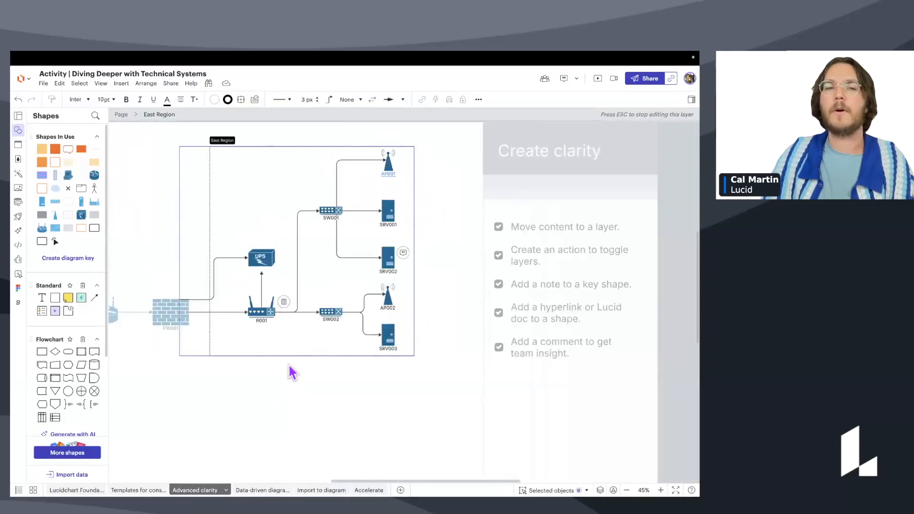
{"action": "key", "text": "Escape"}
{"action": "scroll", "coordinate": [507, 322], "scroll_direction": "down", "scroll_amount": 1}
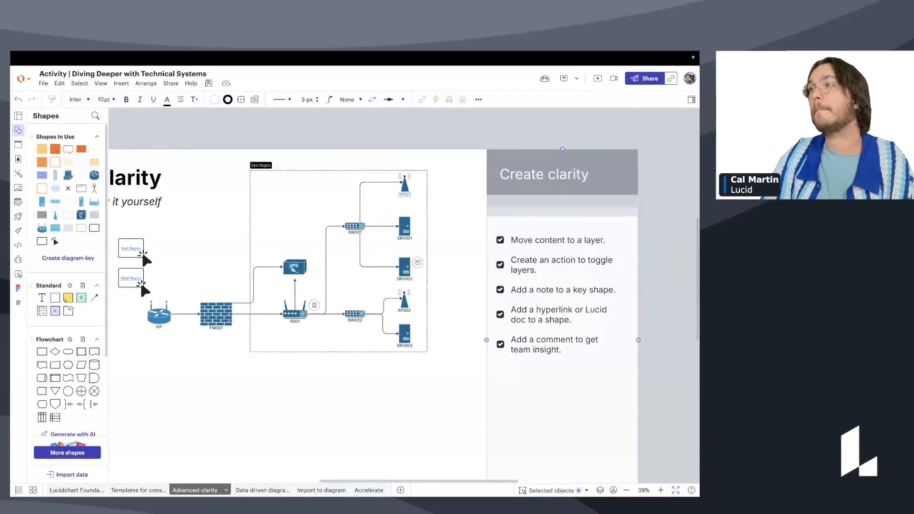
{"action": "left_click_drag", "start_coordinate": [329, 417], "coordinate": [374, 355]}
{"action": "scroll", "coordinate": [380, 382], "scroll_direction": "down", "scroll_amount": 1}
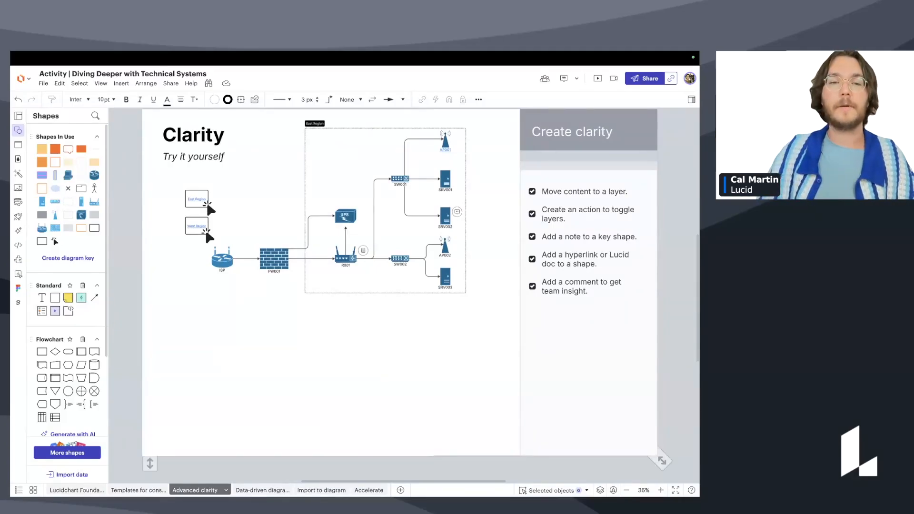
{"action": "left_click", "coordinate": [257, 489]}
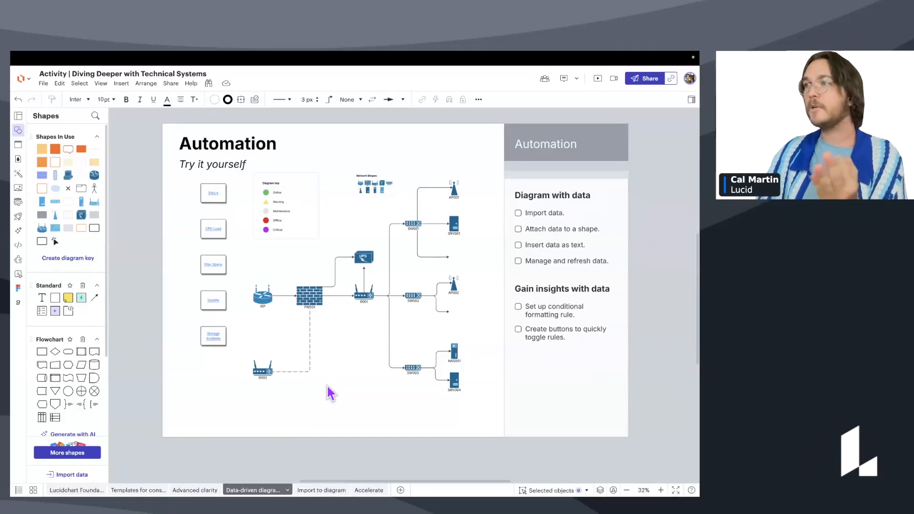
Zoom in and pan toward the Automation diagram's router, switches and servers.
{"action": "scroll", "coordinate": [336, 352], "scroll_direction": "up", "scroll_amount": 2}
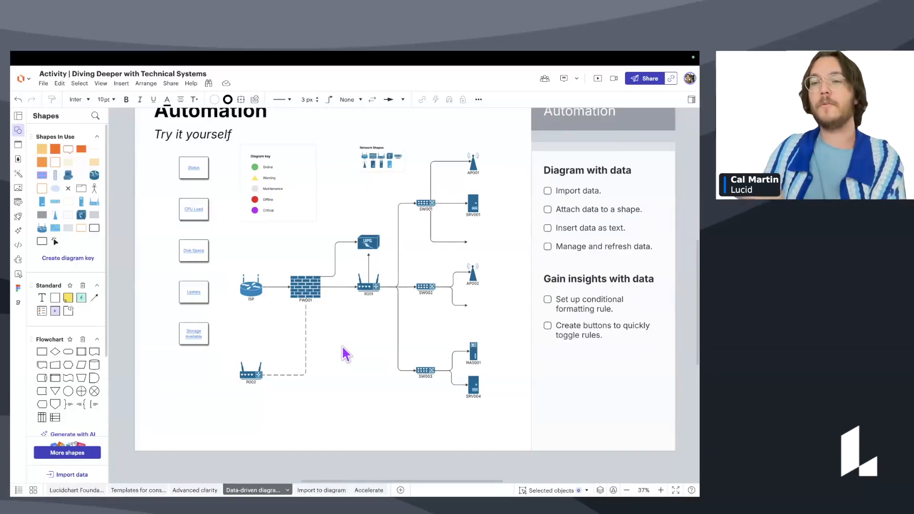
{"action": "scroll", "coordinate": [347, 329], "scroll_direction": "up", "scroll_amount": 3, "text": "ctrl"}
{"action": "left_click_drag", "start_coordinate": [345, 334], "coordinate": [310, 366]}
{"action": "scroll", "coordinate": [447, 269], "scroll_direction": "up", "scroll_amount": 3, "text": "ctrl"}
{"action": "left_click_drag", "start_coordinate": [439, 265], "coordinate": [391, 276]}
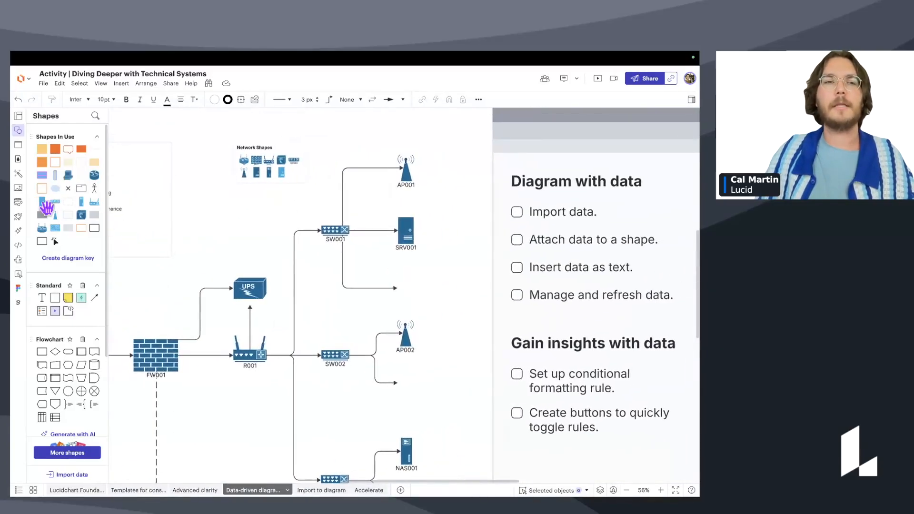
Open the Data panel, try Add new dataset, cancel the import, and show the demo network dataset.
{"action": "left_click", "coordinate": [20, 203]}
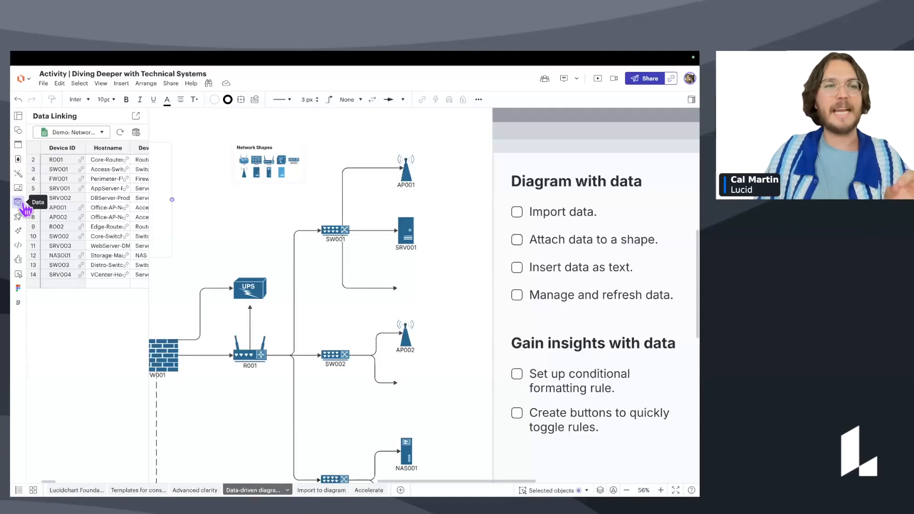
{"action": "left_click", "coordinate": [90, 135]}
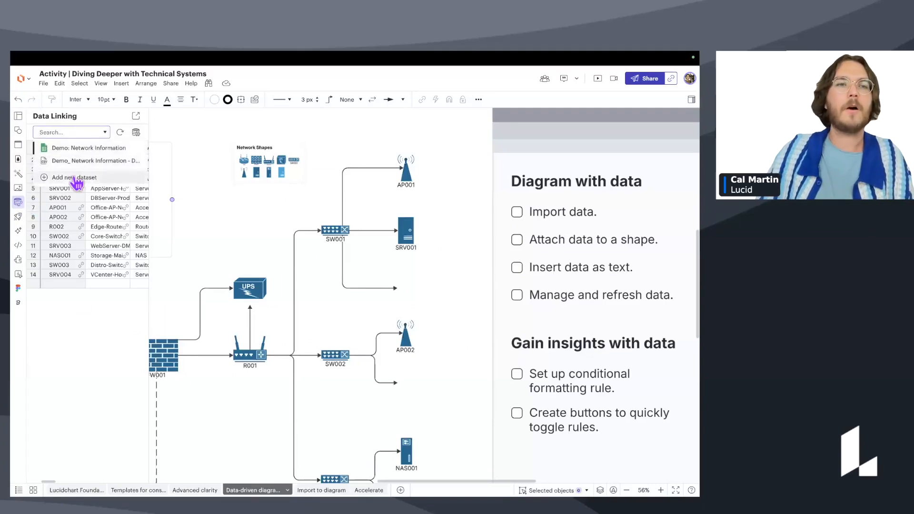
{"action": "left_click", "coordinate": [77, 178]}
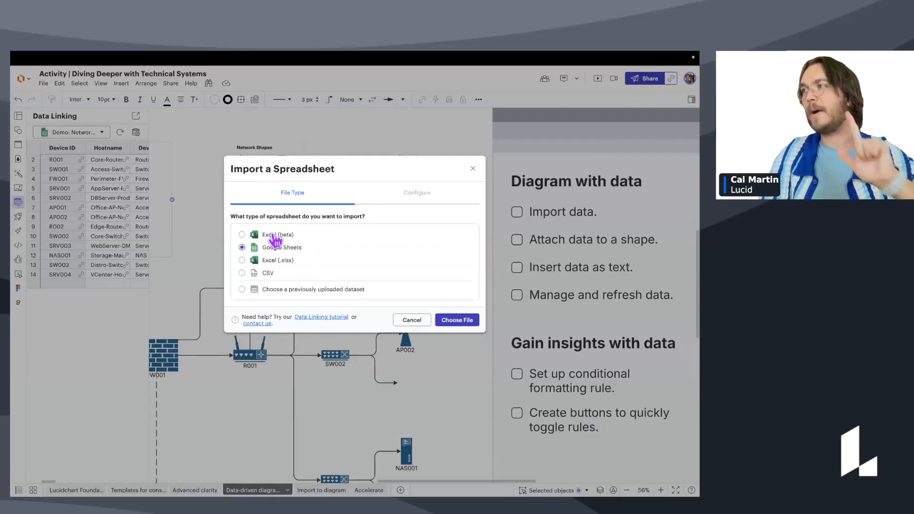
{"action": "left_click", "coordinate": [471, 170]}
{"action": "scroll", "coordinate": [294, 197], "scroll_direction": "up", "scroll_amount": 2}
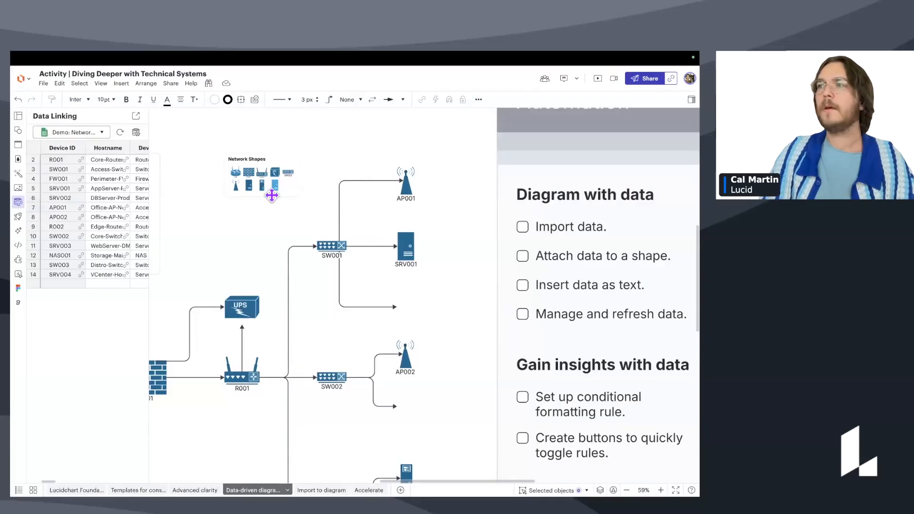
Tick the Import data item on the checklist.
{"action": "scroll", "coordinate": [280, 206], "scroll_direction": "up", "scroll_amount": 3}
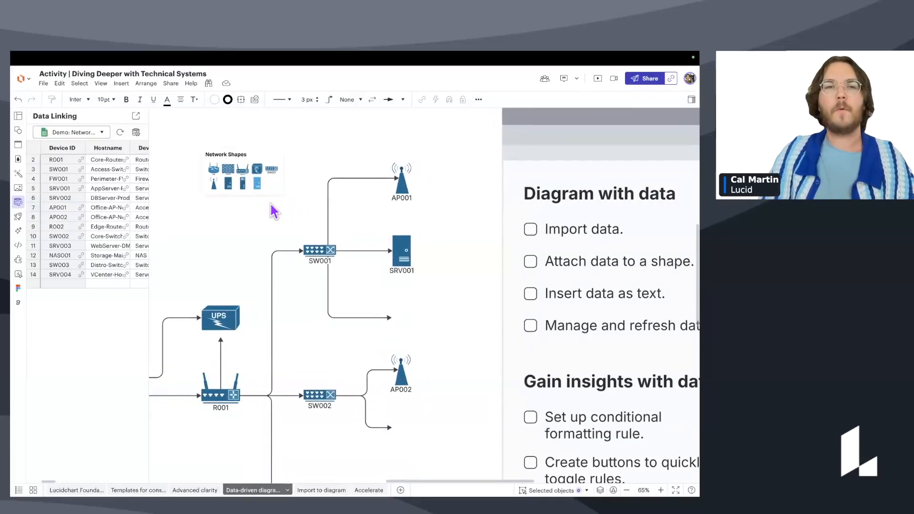
{"action": "scroll", "coordinate": [288, 209], "scroll_direction": "up", "scroll_amount": 1}
{"action": "scroll", "coordinate": [300, 210], "scroll_direction": "up", "scroll_amount": 1}
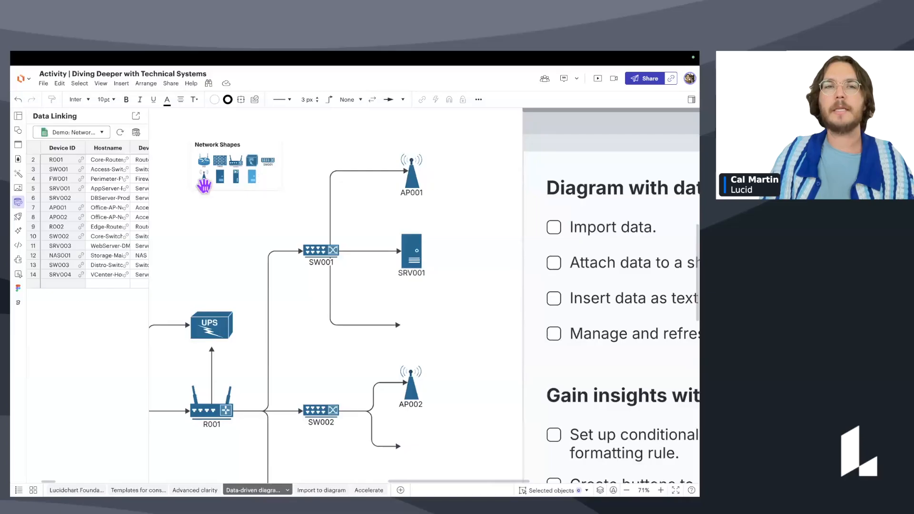
{"action": "left_click", "coordinate": [553, 228]}
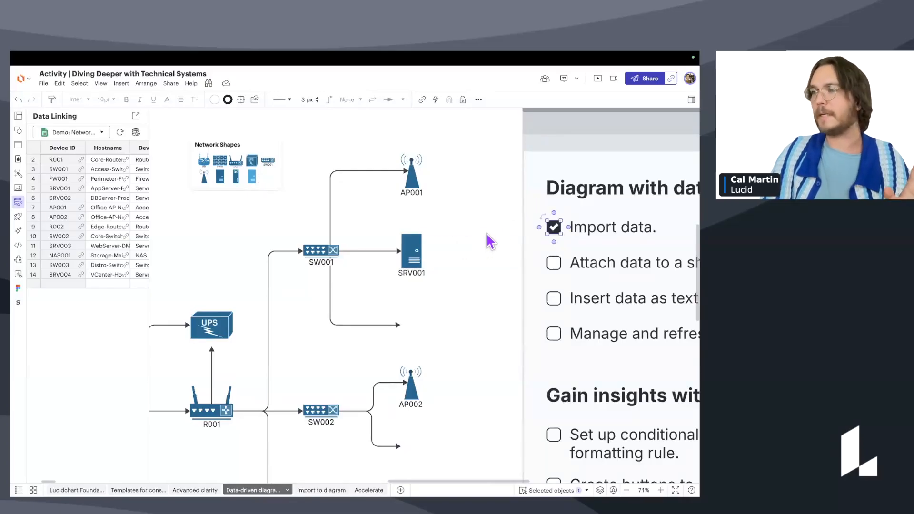
{"action": "scroll", "coordinate": [486, 232], "scroll_direction": "down", "scroll_amount": 1}
{"action": "scroll", "coordinate": [486, 233], "scroll_direction": "down", "scroll_amount": 1}
{"action": "scroll", "coordinate": [486, 232], "scroll_direction": "right", "scroll_amount": 1}
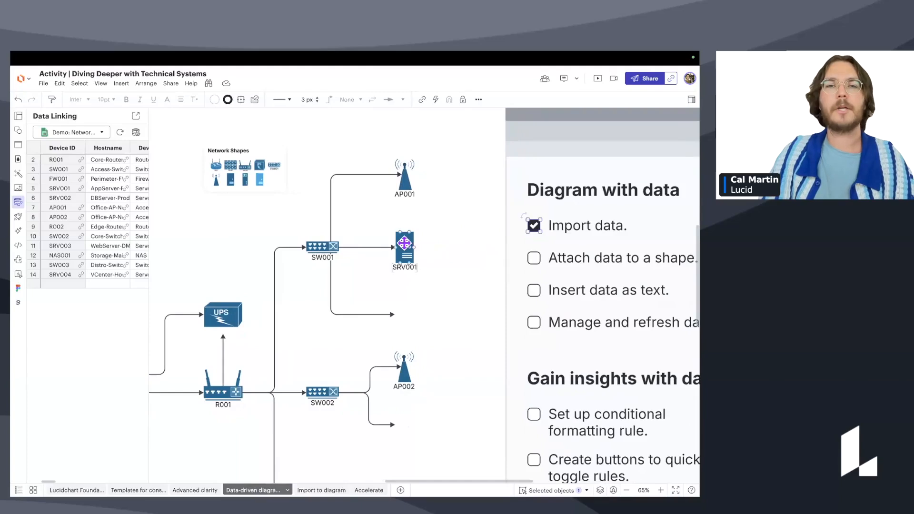
{"action": "scroll", "coordinate": [410, 290], "scroll_direction": "down", "scroll_amount": 1}
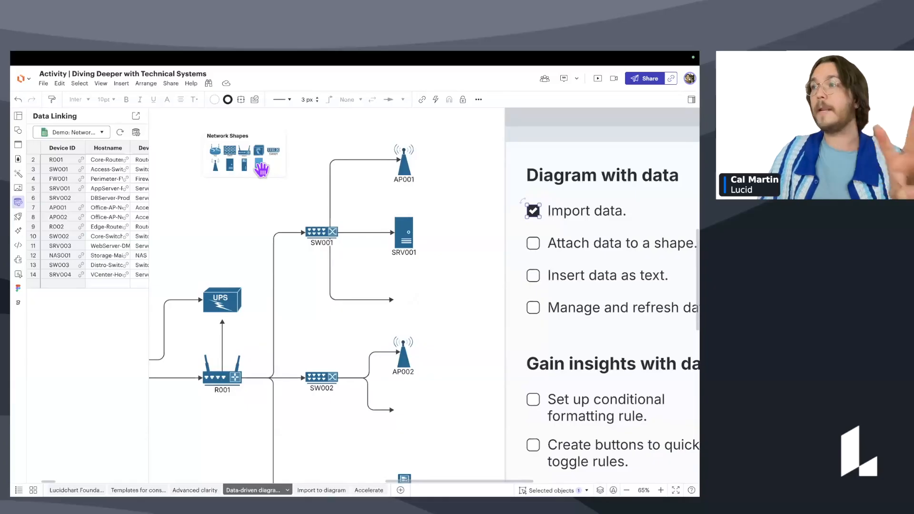
Add Server shapes at the empty connector ends below SW001 and SW002.
{"action": "left_click_drag", "start_coordinate": [261, 167], "coordinate": [406, 306]}
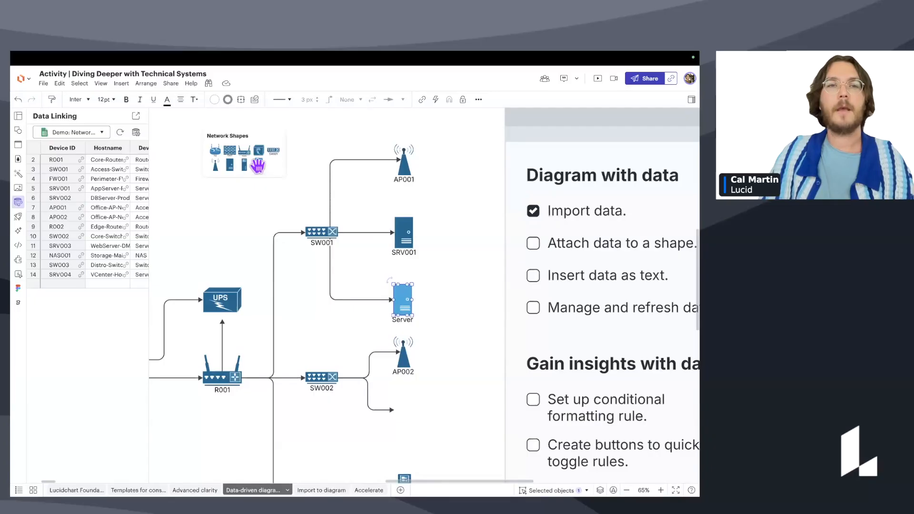
{"action": "left_click_drag", "start_coordinate": [257, 165], "coordinate": [403, 412]}
{"action": "left_click", "coordinate": [467, 390]}
{"action": "scroll", "coordinate": [439, 362], "scroll_direction": "up", "scroll_amount": 1}
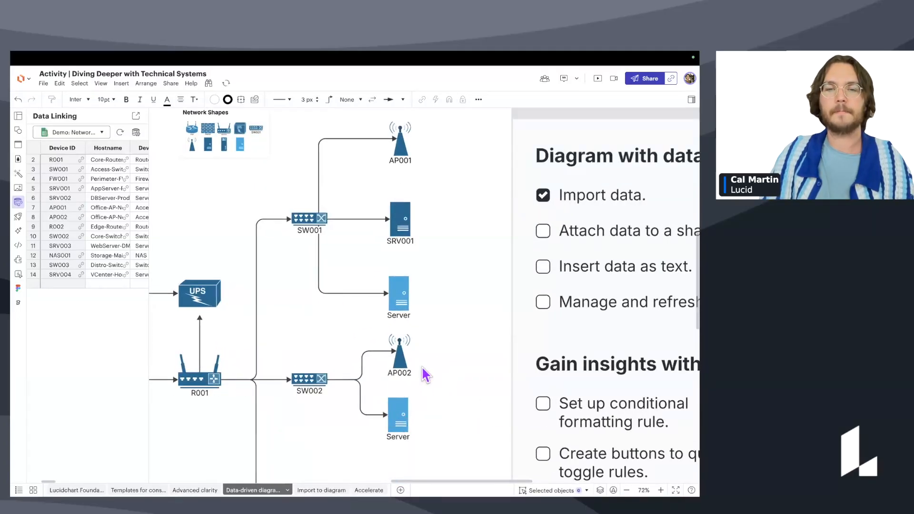
{"action": "scroll", "coordinate": [425, 375], "scroll_direction": "up", "scroll_amount": 1}
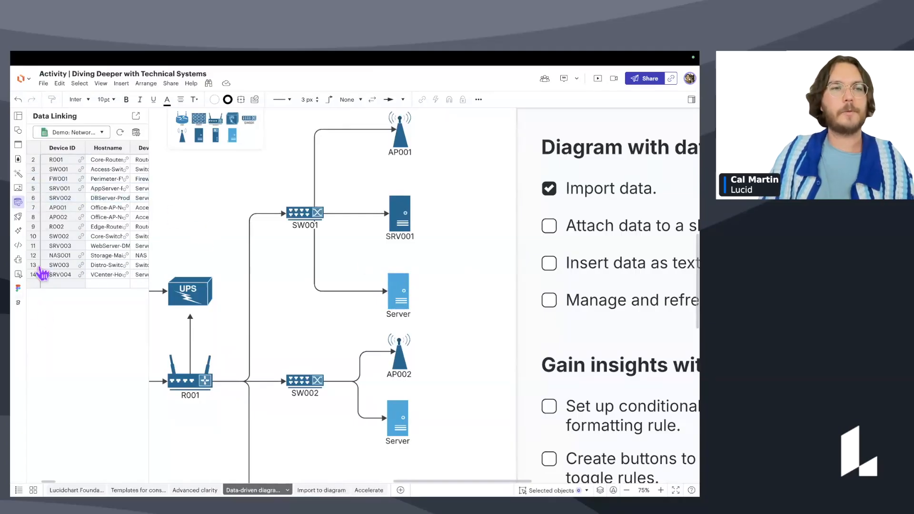
Drag data row SRV002 onto the upper new Server shape and row SRV003 onto the lower one.
{"action": "left_click", "coordinate": [58, 199]}
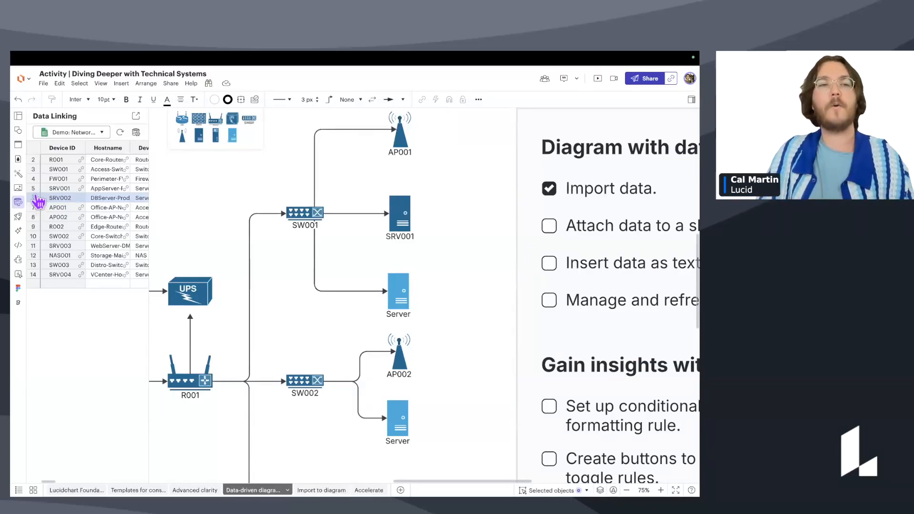
{"action": "left_click_drag", "start_coordinate": [35, 204], "coordinate": [396, 293]}
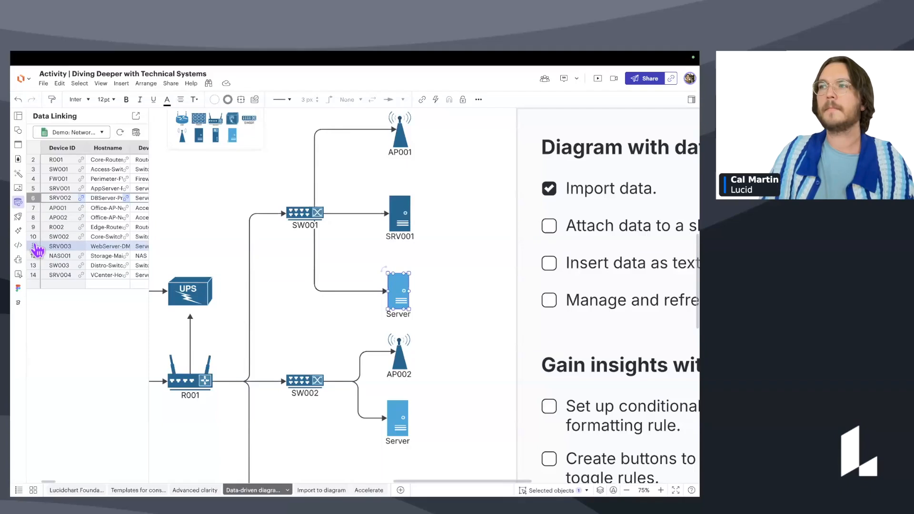
{"action": "left_click_drag", "start_coordinate": [37, 248], "coordinate": [399, 291]}
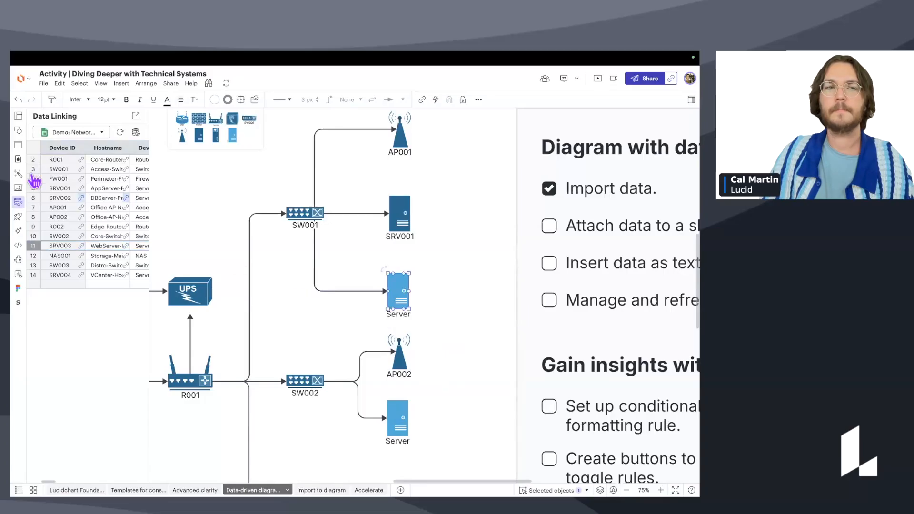
{"action": "left_click", "coordinate": [18, 131]}
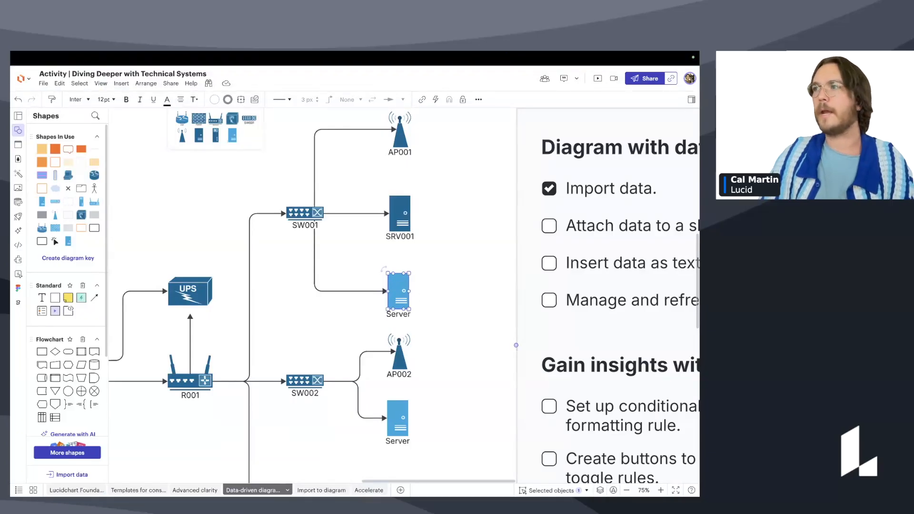
Insert the upper server's Device ID SRV002 as its label and delete the generic 'Server' line.
{"action": "left_click", "coordinate": [690, 101]}
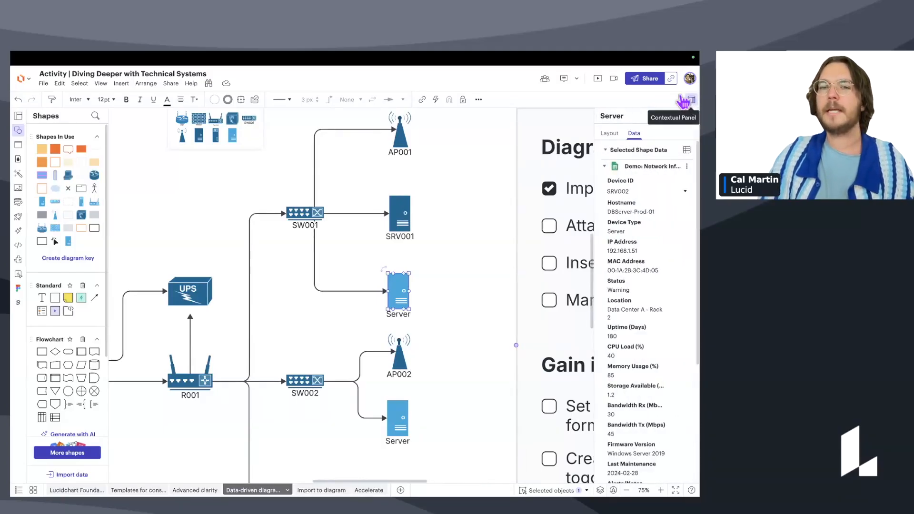
{"action": "scroll", "coordinate": [649, 291], "scroll_direction": "down", "scroll_amount": 5}
{"action": "scroll", "coordinate": [638, 228], "scroll_direction": "up", "scroll_amount": 4}
{"action": "scroll", "coordinate": [632, 202], "scroll_direction": "up", "scroll_amount": 1}
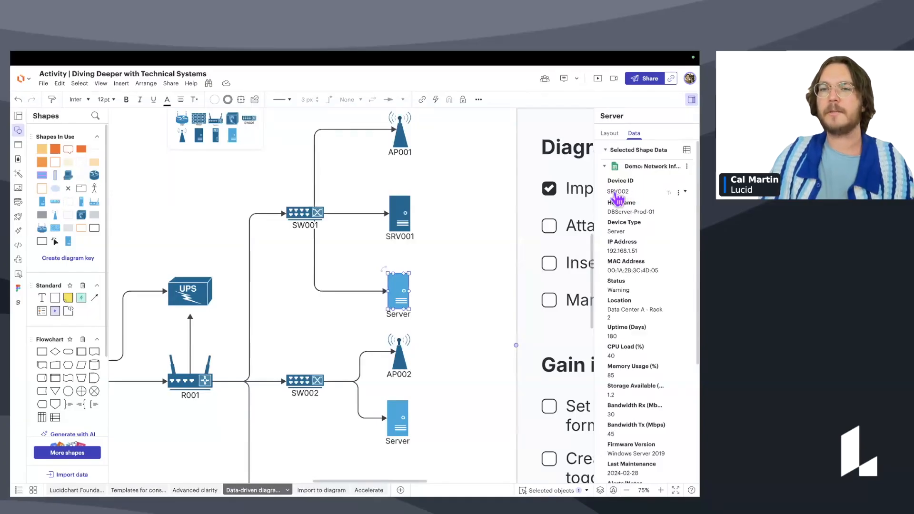
{"action": "left_click", "coordinate": [669, 193]}
{"action": "scroll", "coordinate": [395, 333], "scroll_direction": "up", "scroll_amount": 2}
{"action": "double_click", "coordinate": [406, 307]}
{"action": "double_click", "coordinate": [408, 309]}
{"action": "key", "text": "BackSpace"}
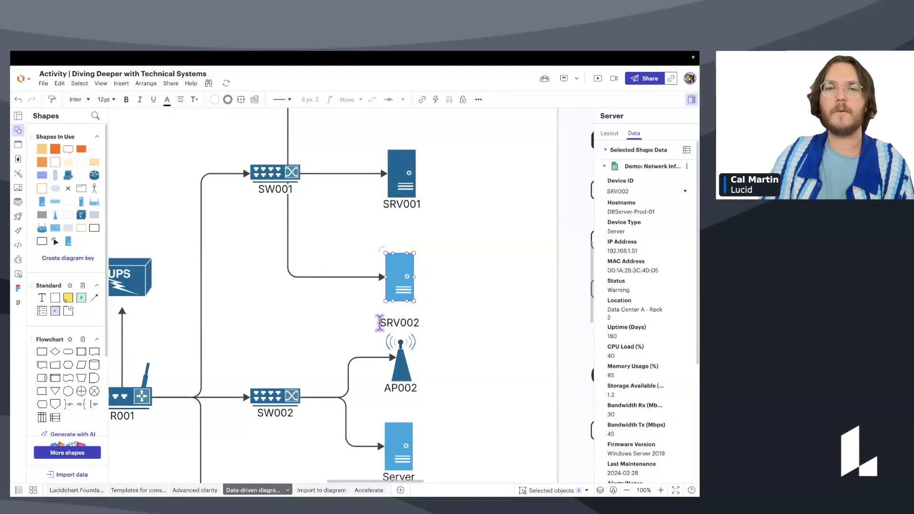
{"action": "left_click", "coordinate": [442, 328]}
Delete the lower server's 'Server' label text and insert its Device ID SRV003 as the label.
{"action": "scroll", "coordinate": [445, 261], "scroll_direction": "down", "scroll_amount": 3}
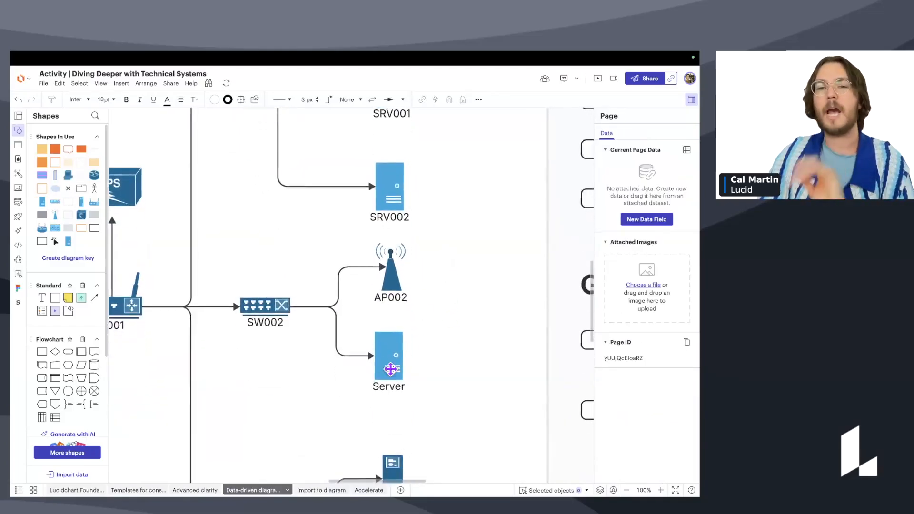
{"action": "scroll", "coordinate": [390, 369], "scroll_direction": "up", "scroll_amount": 1}
{"action": "double_click", "coordinate": [391, 398]}
{"action": "key", "text": "BackSpace"}
{"action": "left_click", "coordinate": [433, 396]}
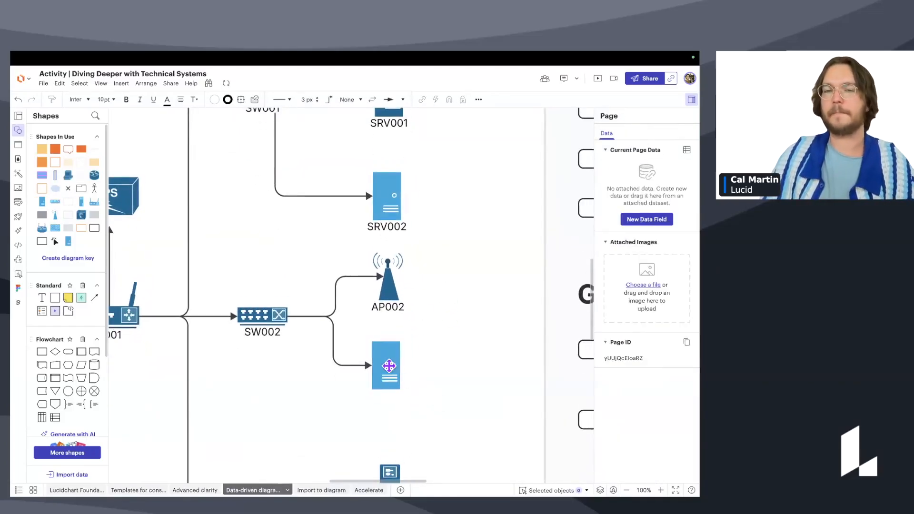
{"action": "left_click", "coordinate": [388, 365]}
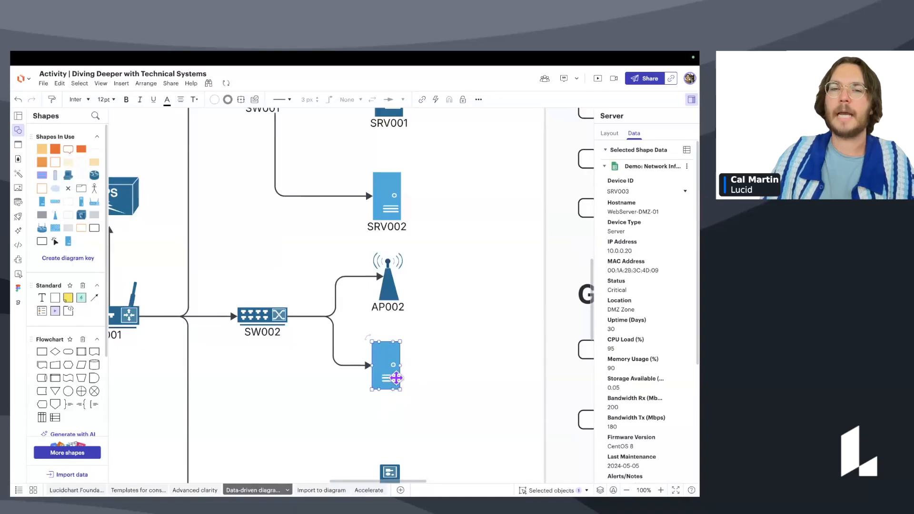
{"action": "scroll", "coordinate": [389, 367], "scroll_direction": "down", "scroll_amount": 1}
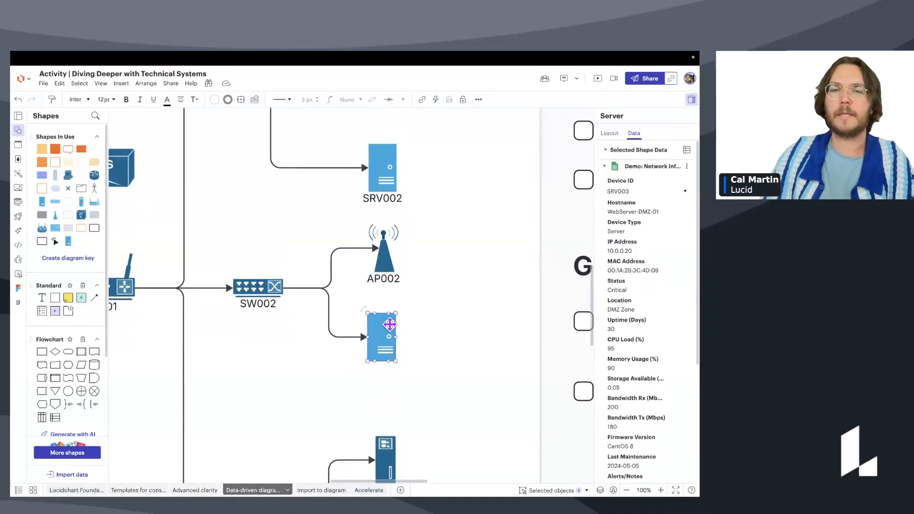
{"action": "left_click", "coordinate": [688, 100]}
{"action": "left_click", "coordinate": [687, 100]}
{"action": "left_click", "coordinate": [688, 100]}
{"action": "left_click", "coordinate": [688, 100]}
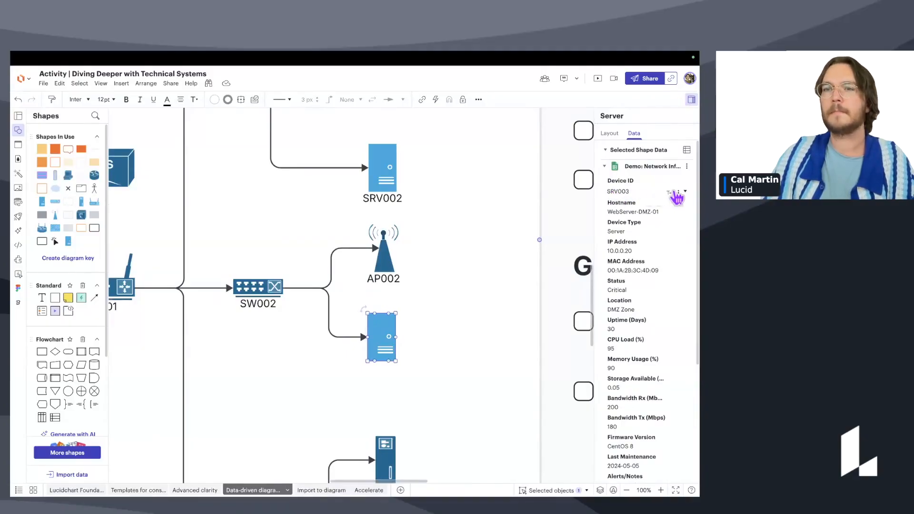
{"action": "left_click", "coordinate": [668, 193]}
{"action": "left_click", "coordinate": [482, 318]}
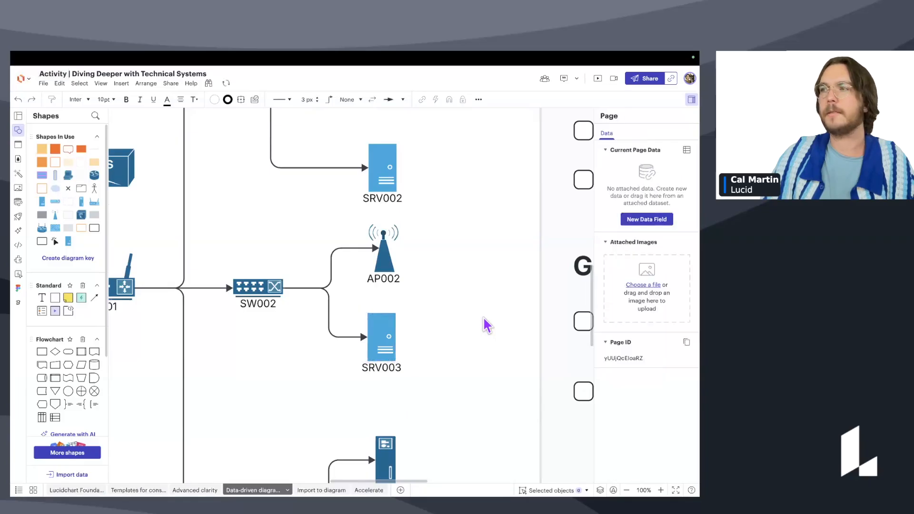
Review SRV003's linked data, undoing an accidental removal of its Device ID link.
{"action": "scroll", "coordinate": [483, 315], "scroll_direction": "down", "scroll_amount": 3}
{"action": "scroll", "coordinate": [492, 317], "scroll_direction": "down", "scroll_amount": 4}
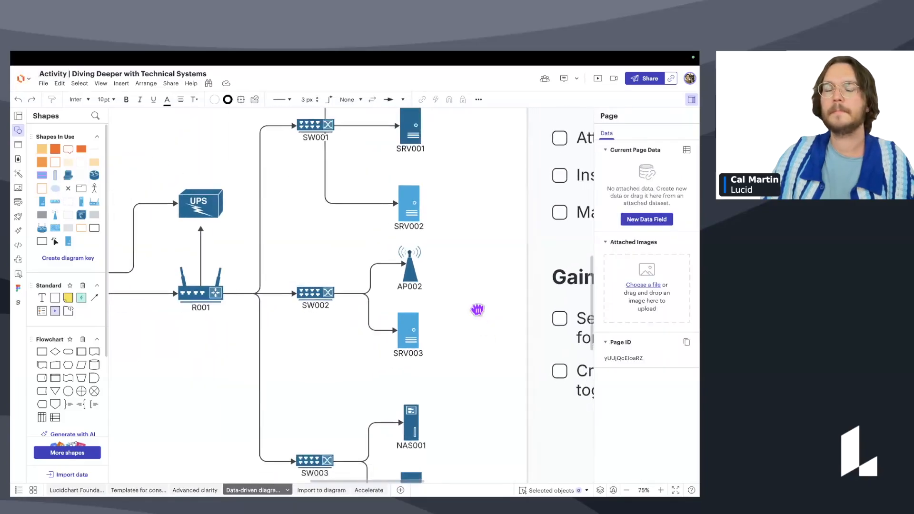
{"action": "scroll", "coordinate": [464, 316], "scroll_direction": "down", "scroll_amount": 2}
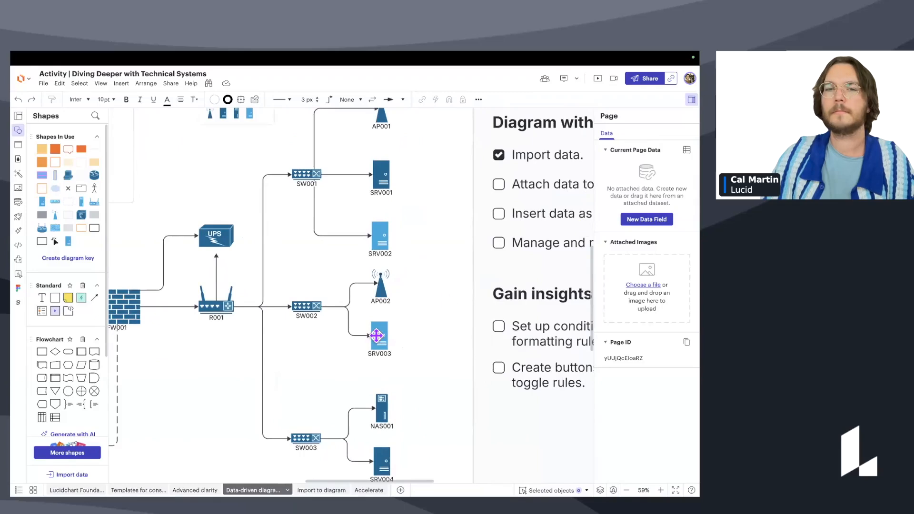
{"action": "left_click", "coordinate": [378, 335]}
{"action": "left_click", "coordinate": [676, 192]}
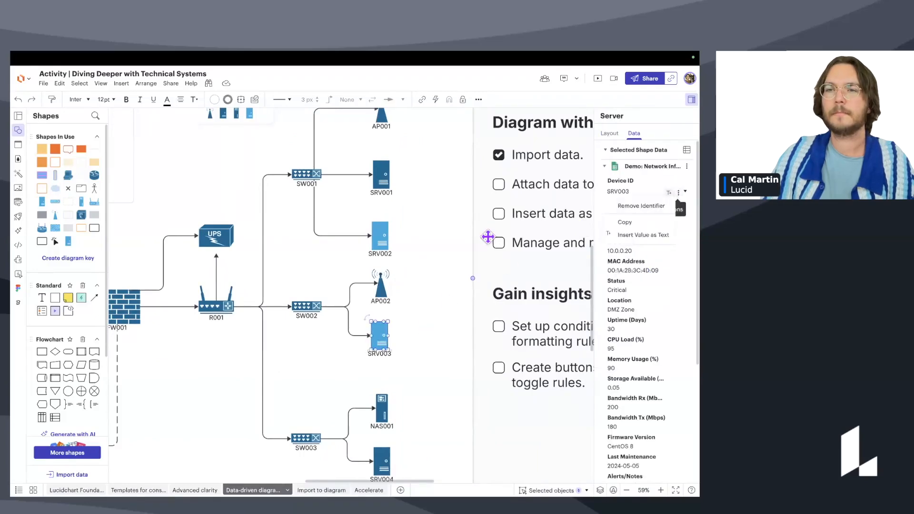
{"action": "left_click", "coordinate": [641, 206]}
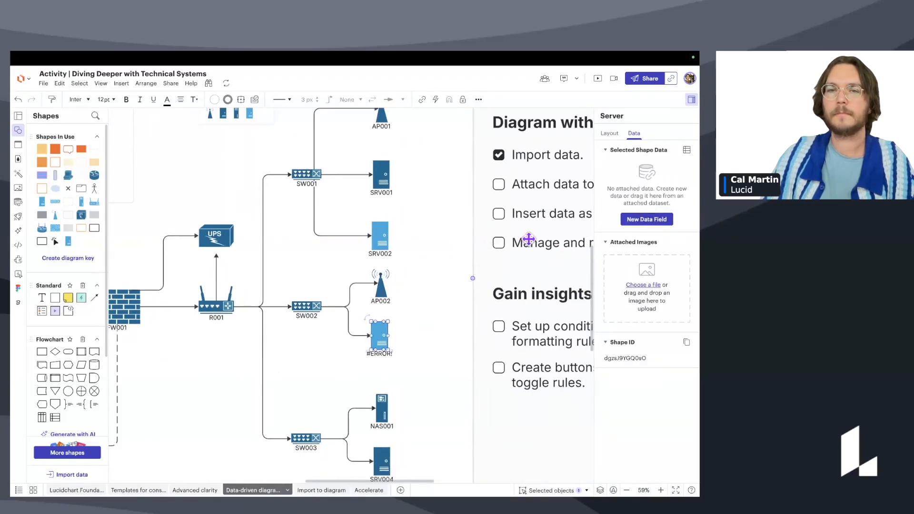
{"action": "left_click", "coordinate": [459, 279]}
{"action": "key", "text": "super+z"}
{"action": "left_click", "coordinate": [457, 291]}
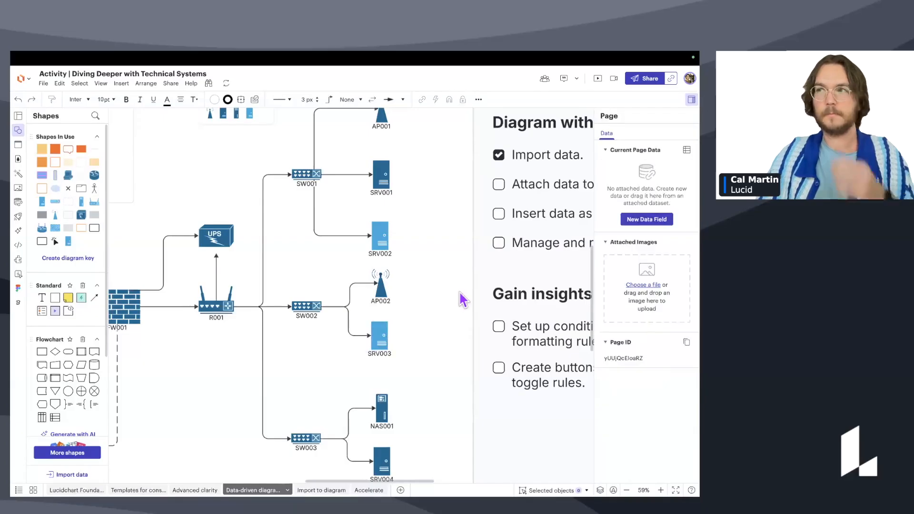
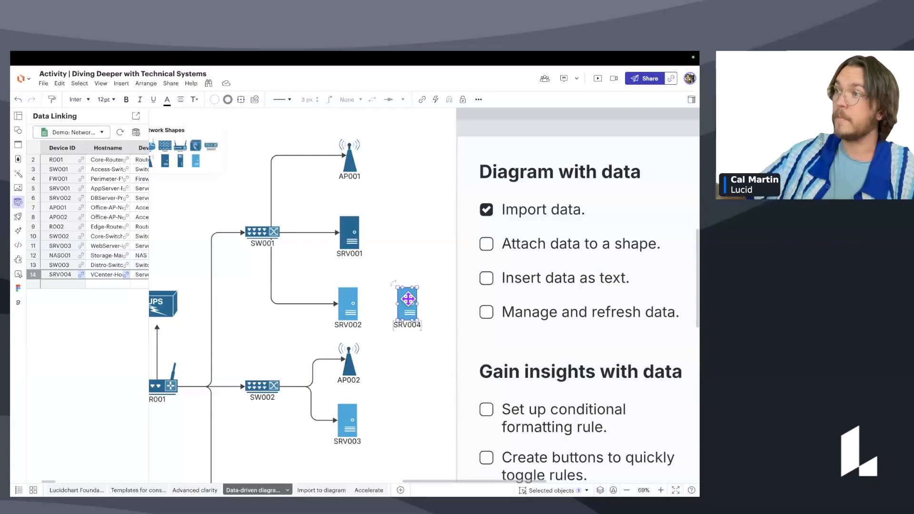
Delete the stray SRV004 server copy beside SRV002 and zoom out to view the whole diagram.
{"action": "key", "text": "Delete"}
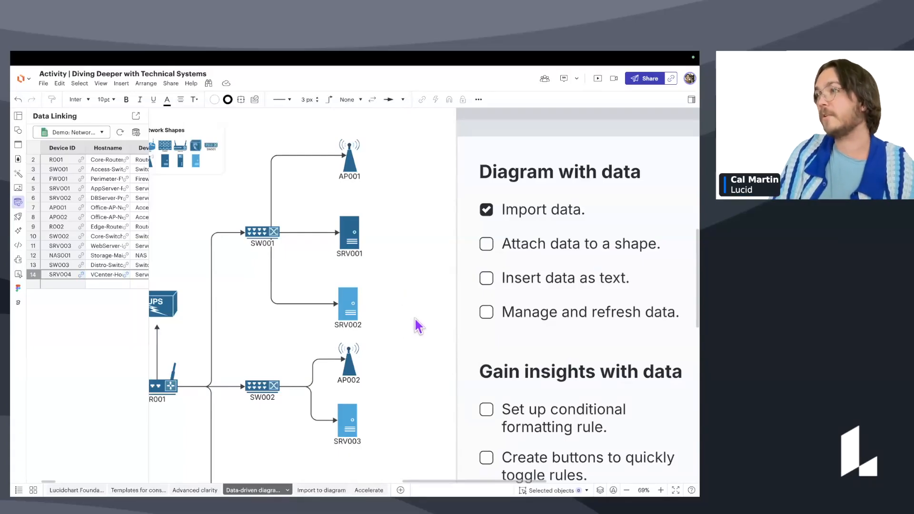
{"action": "scroll", "coordinate": [431, 359], "scroll_direction": "down", "scroll_amount": 5}
{"action": "left_click_drag", "start_coordinate": [430, 360], "coordinate": [475, 307]}
{"action": "scroll", "coordinate": [458, 335], "scroll_direction": "down", "scroll_amount": 4}
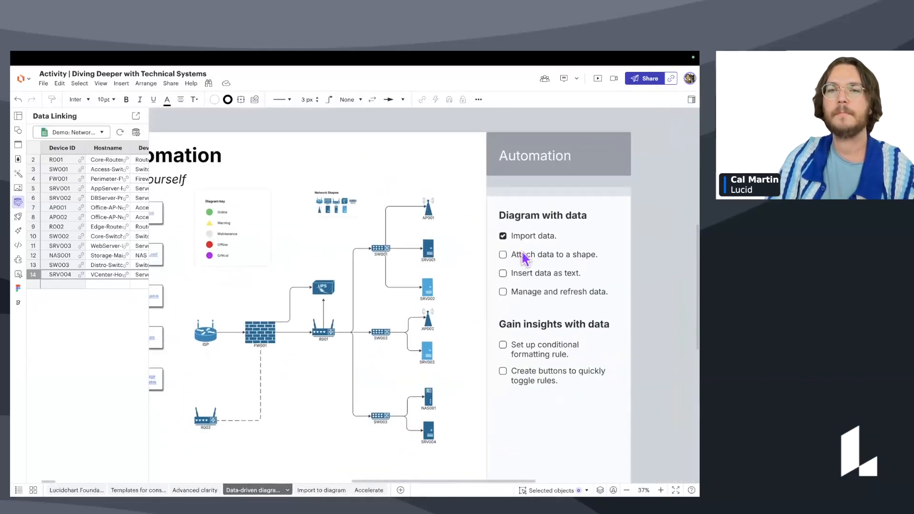
Tick the 'Attach data to a shape' and 'Insert data as text' checklist items.
{"action": "left_click", "coordinate": [504, 255]}
{"action": "left_click", "coordinate": [503, 273]}
{"action": "left_click", "coordinate": [502, 254]}
{"action": "left_click", "coordinate": [502, 273]}
{"action": "left_click", "coordinate": [495, 318]}
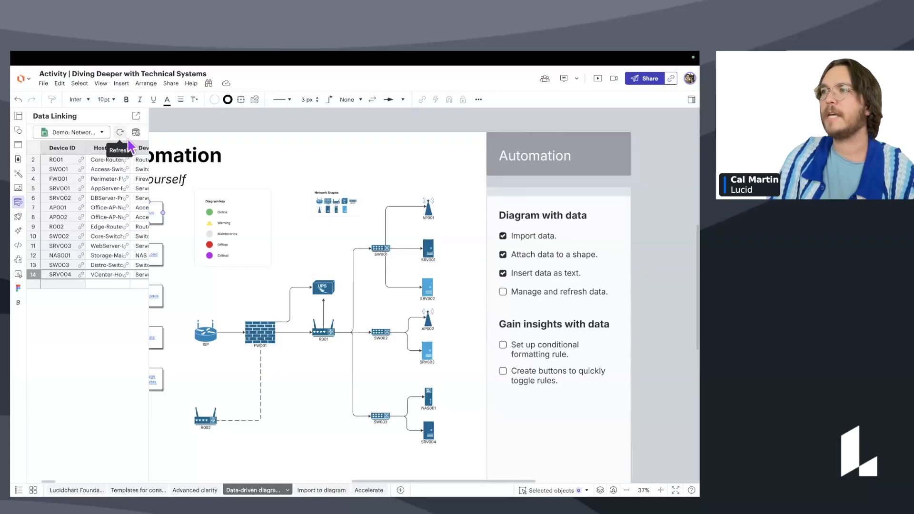
Review the linked dataset's refresh settings without changes, then refresh the dataset.
{"action": "left_click", "coordinate": [19, 202]}
{"action": "left_click", "coordinate": [19, 202]}
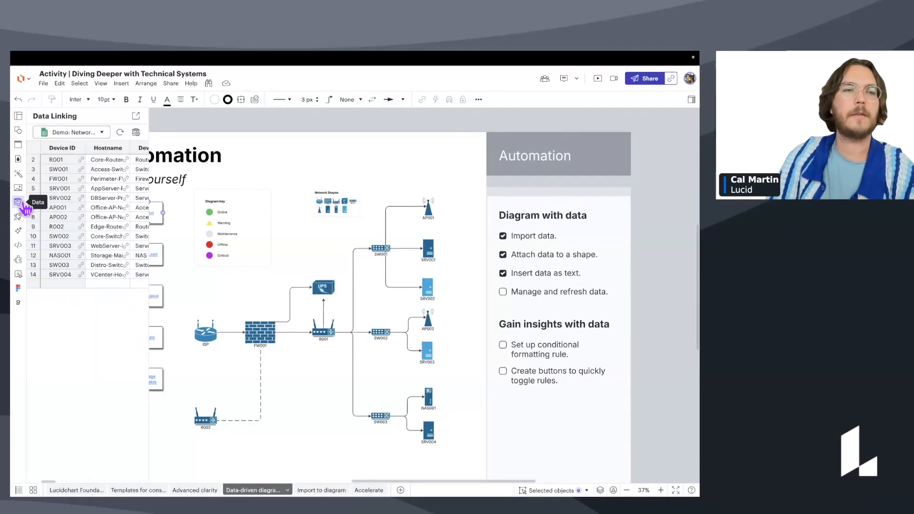
{"action": "left_click", "coordinate": [136, 132]}
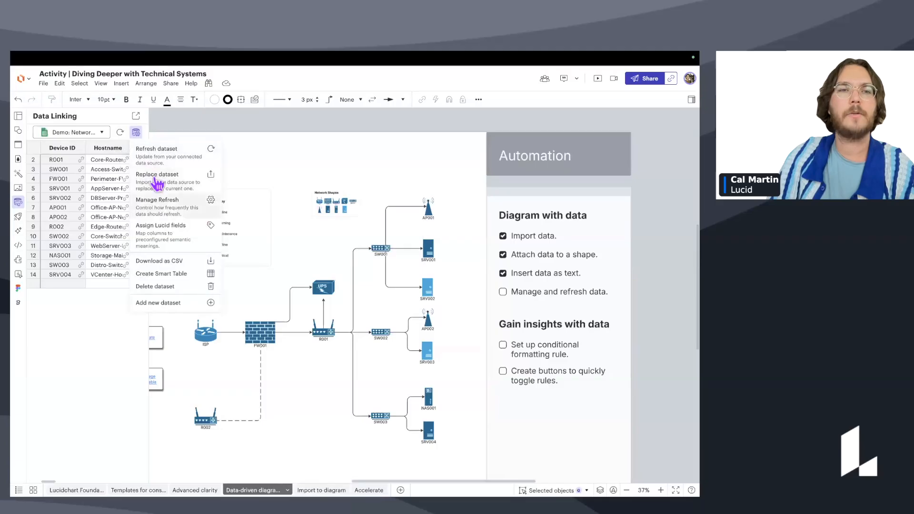
{"action": "left_click", "coordinate": [187, 211]}
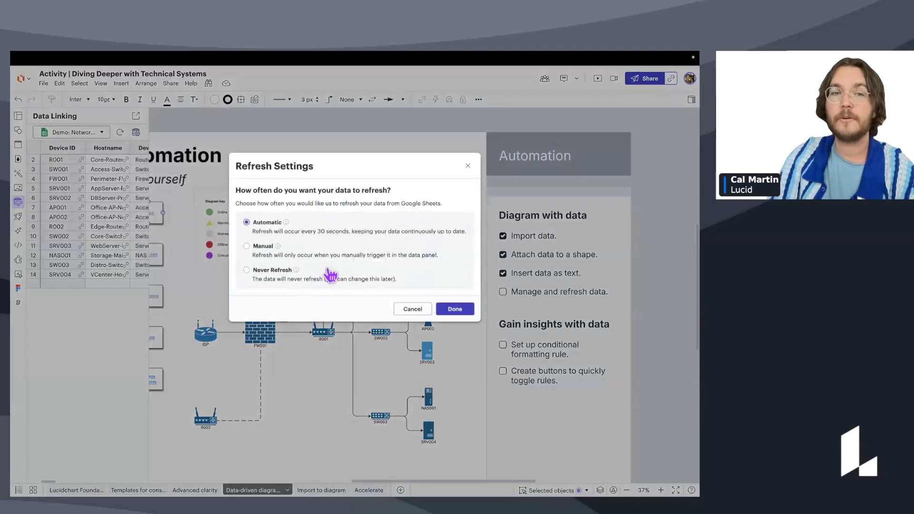
{"action": "left_click", "coordinate": [404, 307]}
{"action": "left_click", "coordinate": [136, 133]}
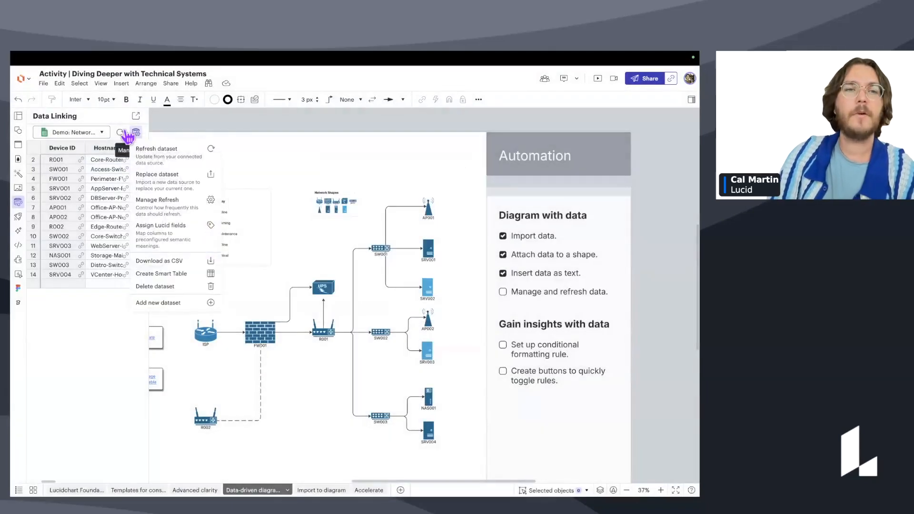
{"action": "left_click", "coordinate": [111, 119]}
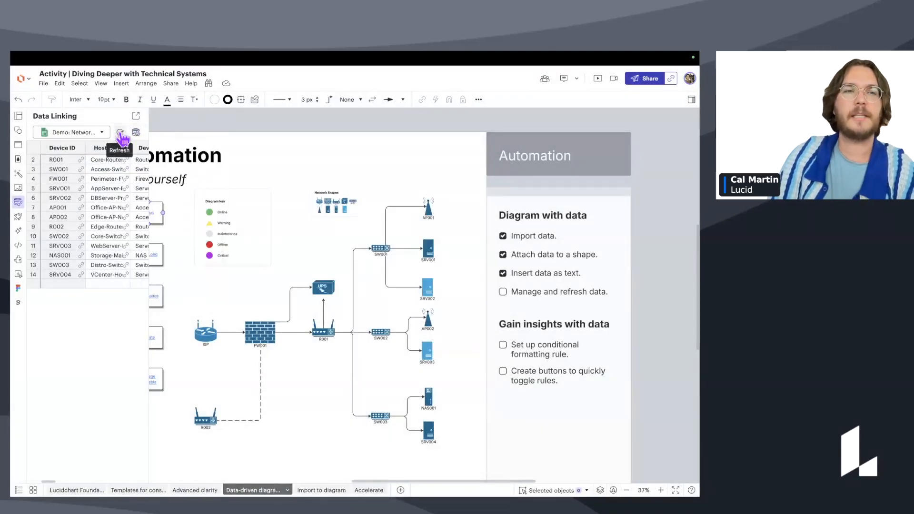
{"action": "left_click", "coordinate": [119, 131]}
{"action": "scroll", "coordinate": [187, 348], "scroll_direction": "up", "scroll_amount": 2}
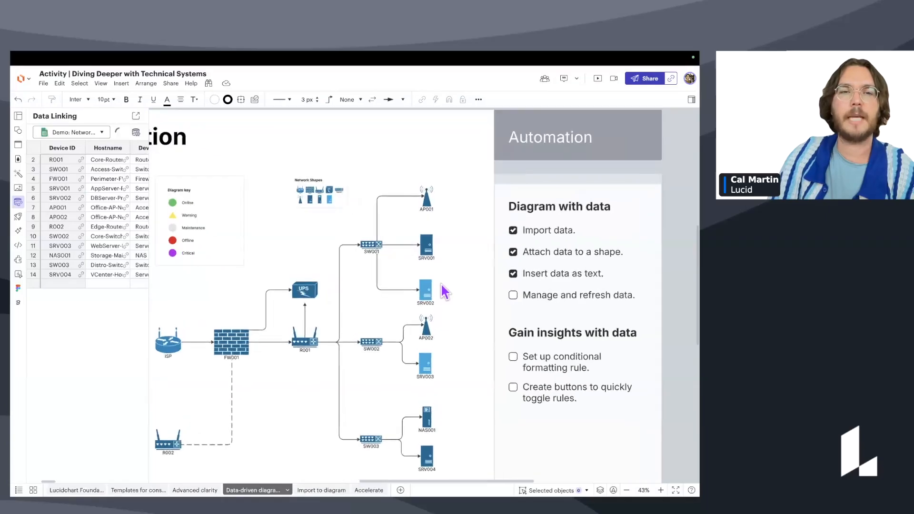
Tick the 'Manage and refresh data' checklist item.
{"action": "left_click", "coordinate": [159, 190]}
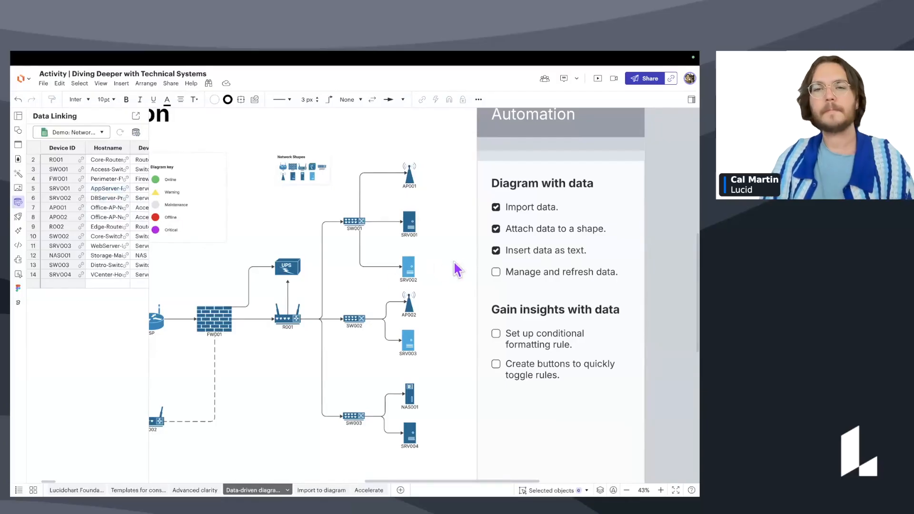
{"action": "left_click", "coordinate": [498, 275]}
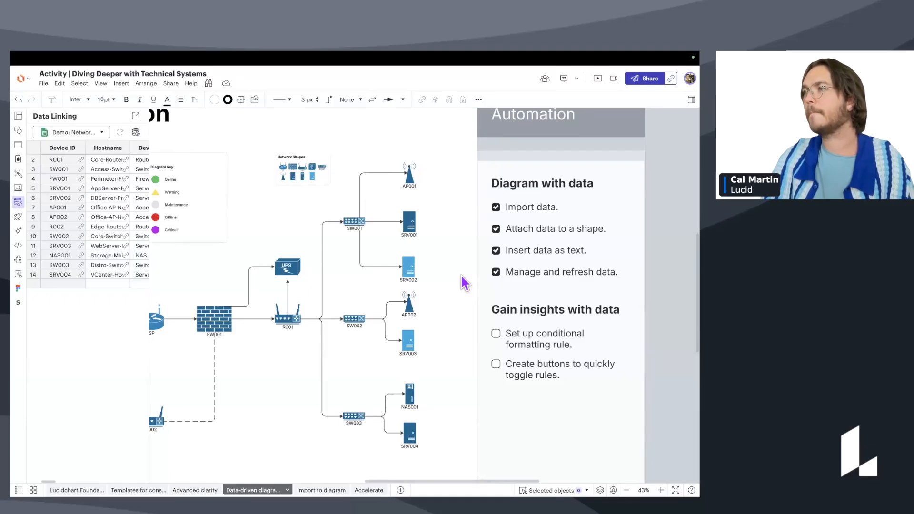
{"action": "scroll", "coordinate": [434, 271], "scroll_direction": "down", "scroll_amount": 1}
{"action": "scroll", "coordinate": [434, 271], "scroll_direction": "left", "scroll_amount": 2}
{"action": "left_click", "coordinate": [18, 131]}
{"action": "left_click_drag", "start_coordinate": [503, 363], "coordinate": [528, 348]}
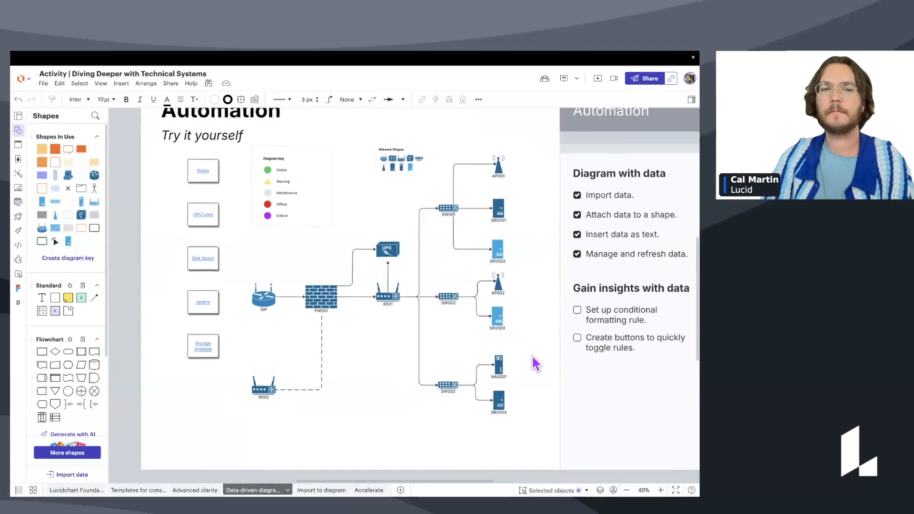
{"action": "scroll", "coordinate": [532, 355], "scroll_direction": "up", "scroll_amount": 1}
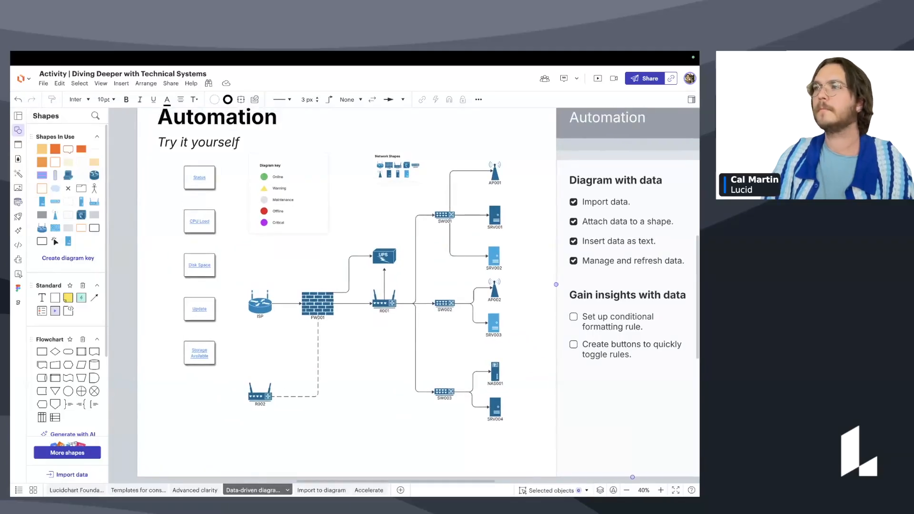
{"action": "scroll", "coordinate": [547, 264], "scroll_direction": "right", "scroll_amount": 2}
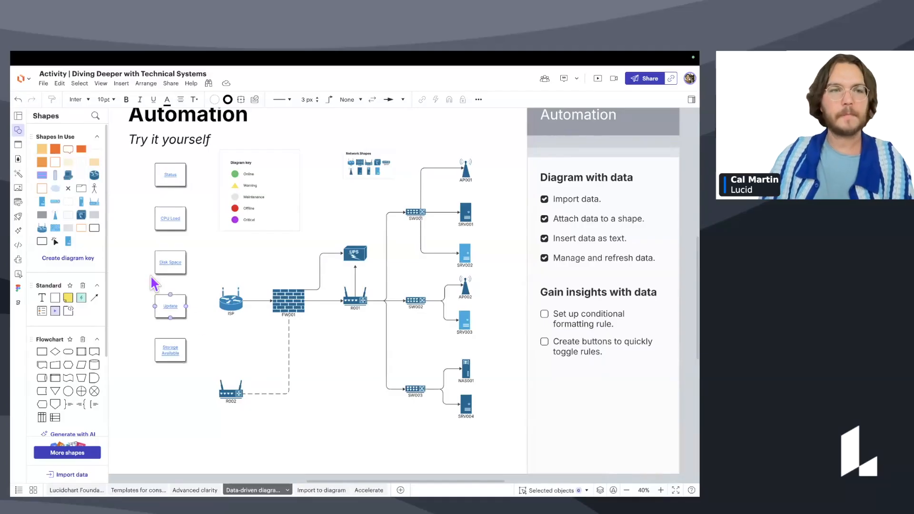
{"action": "scroll", "coordinate": [316, 382], "scroll_direction": "up", "scroll_amount": 1}
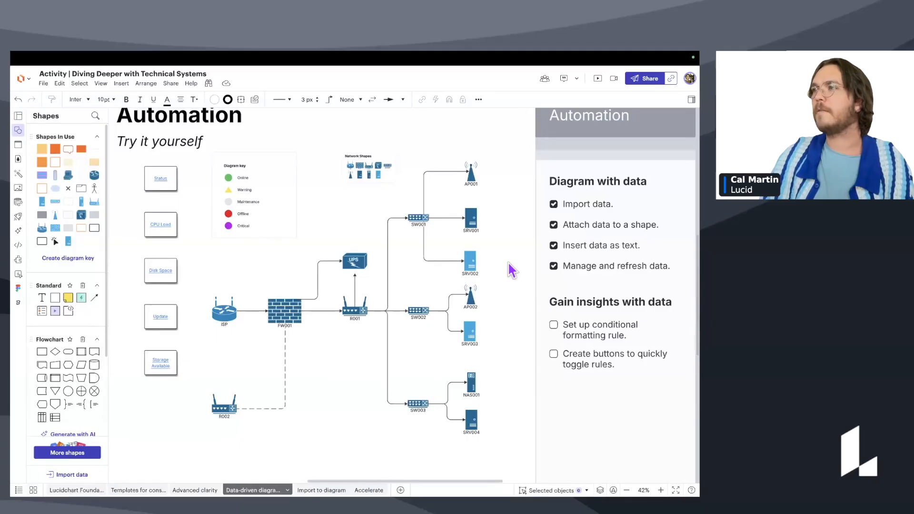
{"action": "scroll", "coordinate": [534, 279], "scroll_direction": "down", "scroll_amount": 1}
{"action": "scroll", "coordinate": [534, 278], "scroll_direction": "down", "scroll_amount": 1}
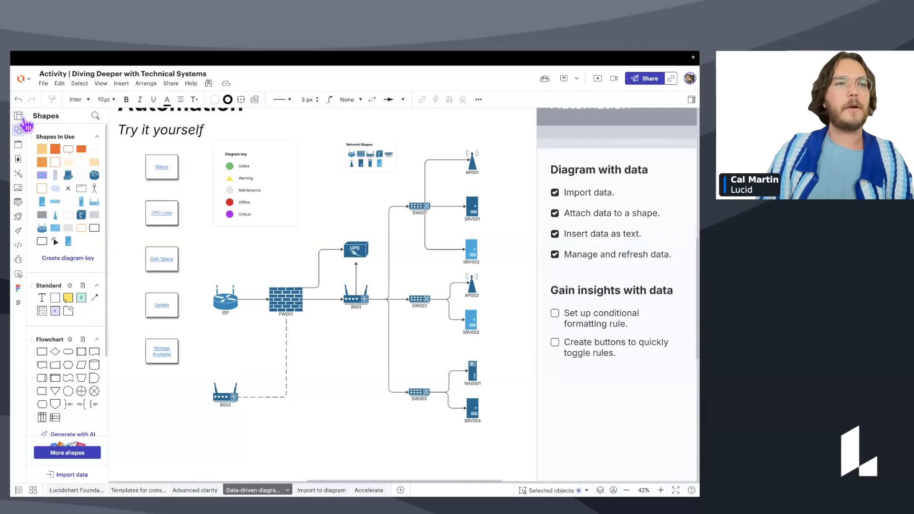
Add a conditional formatting rule named Status, described as 'if shape data Status contains online then give a green circle'.
{"action": "left_click", "coordinate": [23, 176]}
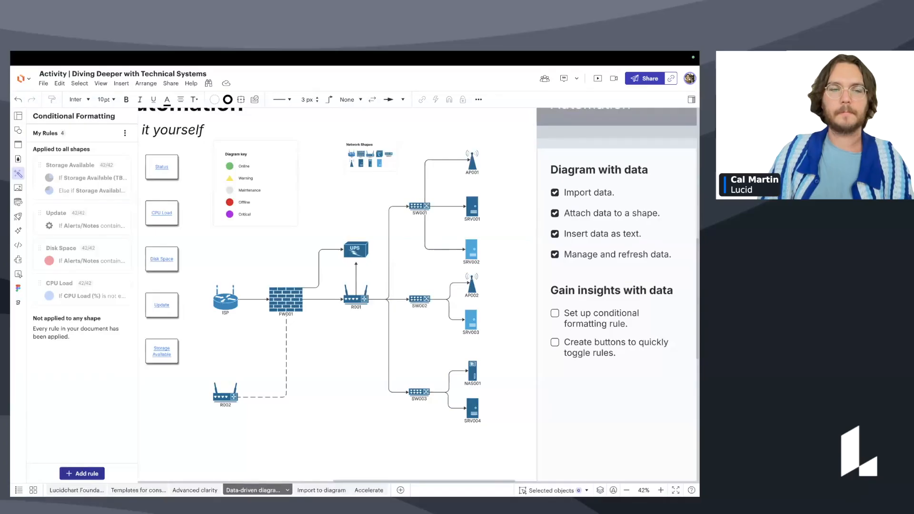
{"action": "left_click", "coordinate": [81, 473]}
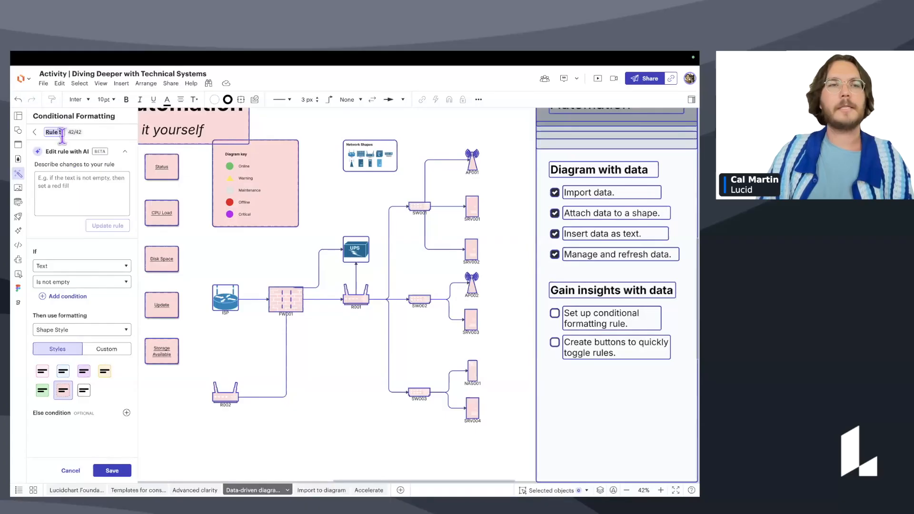
{"action": "left_click", "coordinate": [67, 134]}
{"action": "type", "text": "Status"}
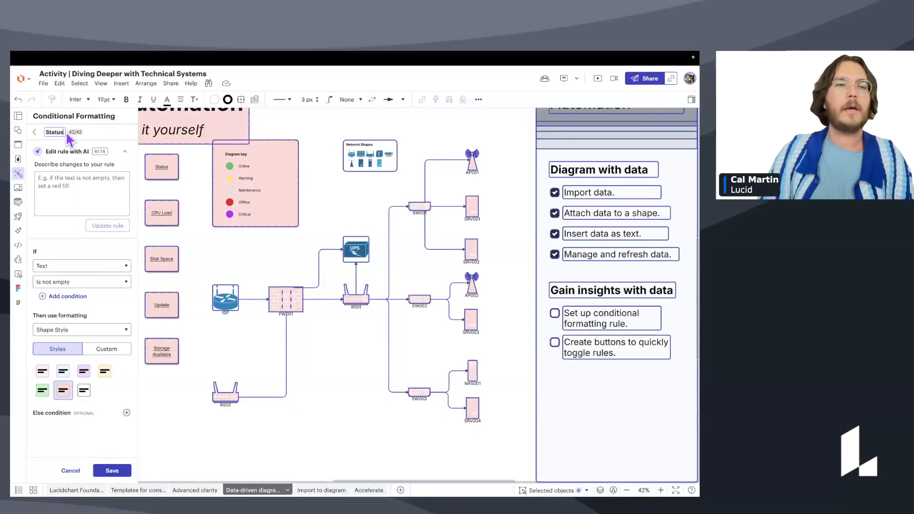
{"action": "left_click", "coordinate": [75, 189]}
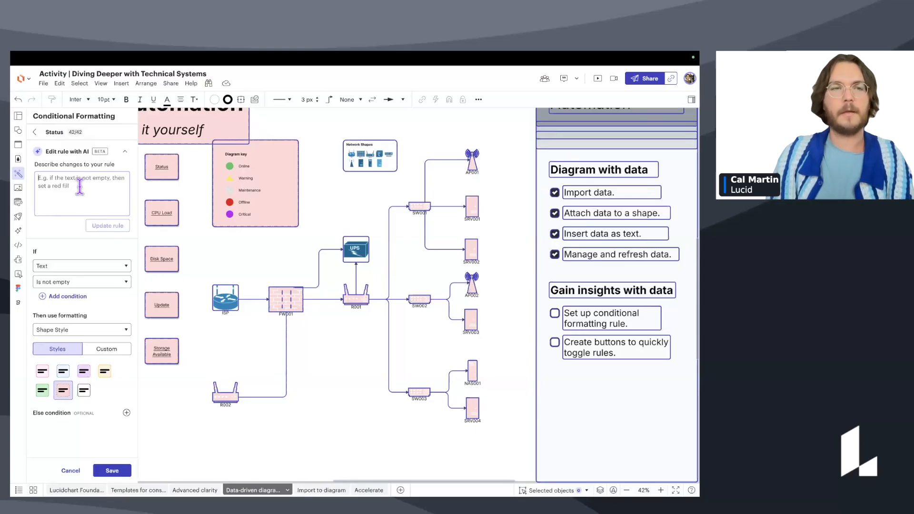
{"action": "type", "text": "if"}
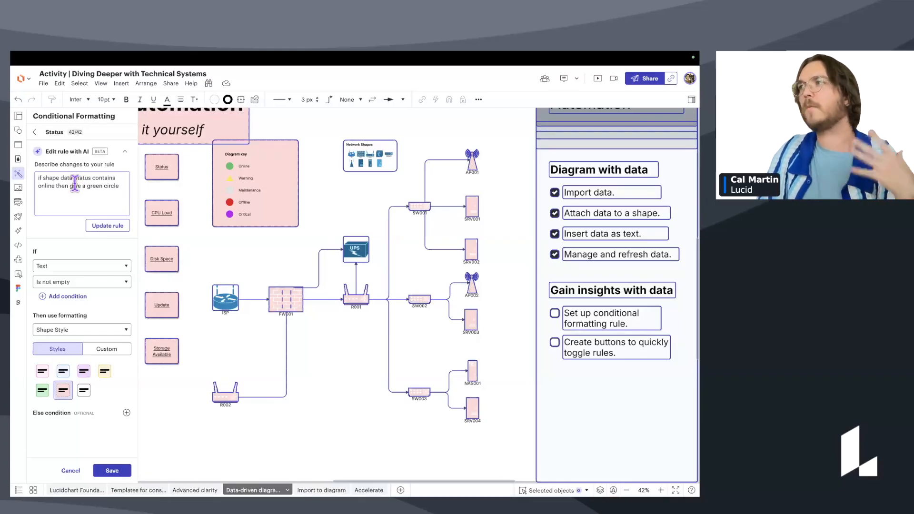
Generate the Status rule's settings from its AI description.
{"action": "left_click", "coordinate": [113, 229]}
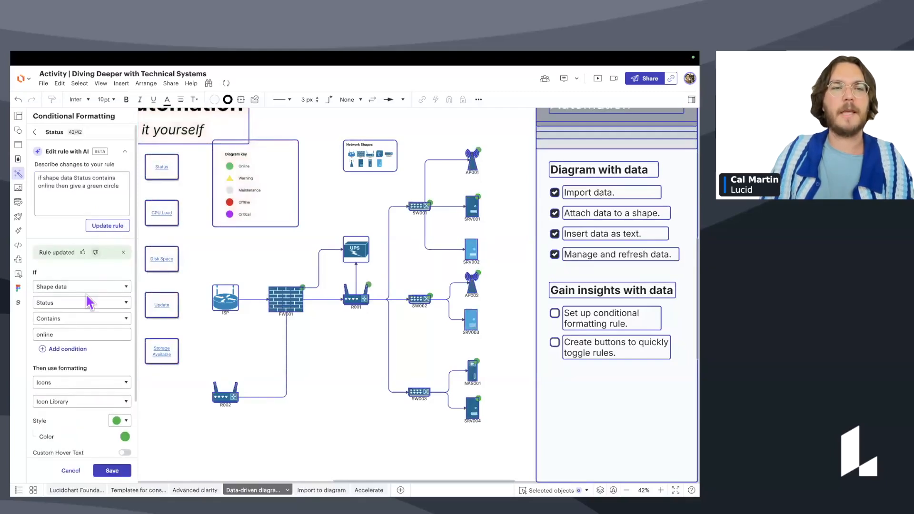
{"action": "scroll", "coordinate": [371, 320], "scroll_direction": "up", "scroll_amount": 3}
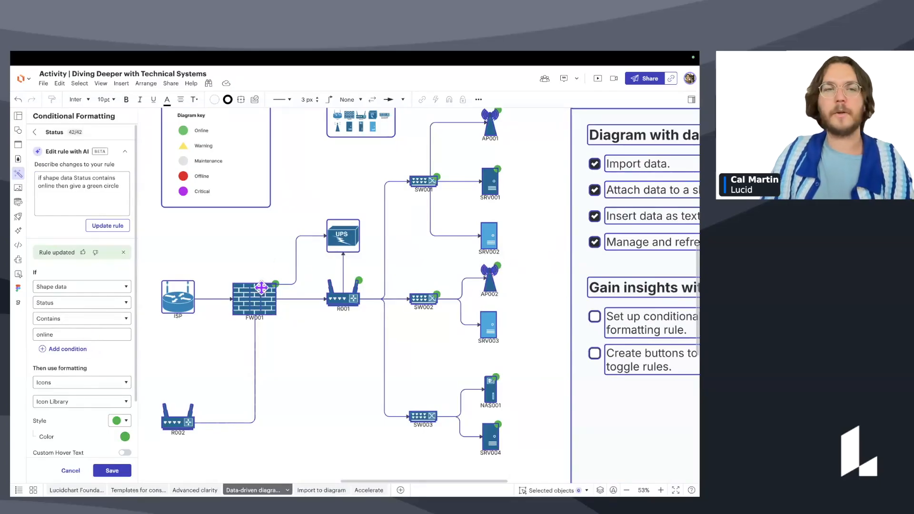
{"action": "scroll", "coordinate": [98, 273], "scroll_direction": "down", "scroll_amount": 2}
{"action": "scroll", "coordinate": [93, 262], "scroll_direction": "down", "scroll_amount": 2}
{"action": "scroll", "coordinate": [114, 185], "scroll_direction": "up", "scroll_amount": 3}
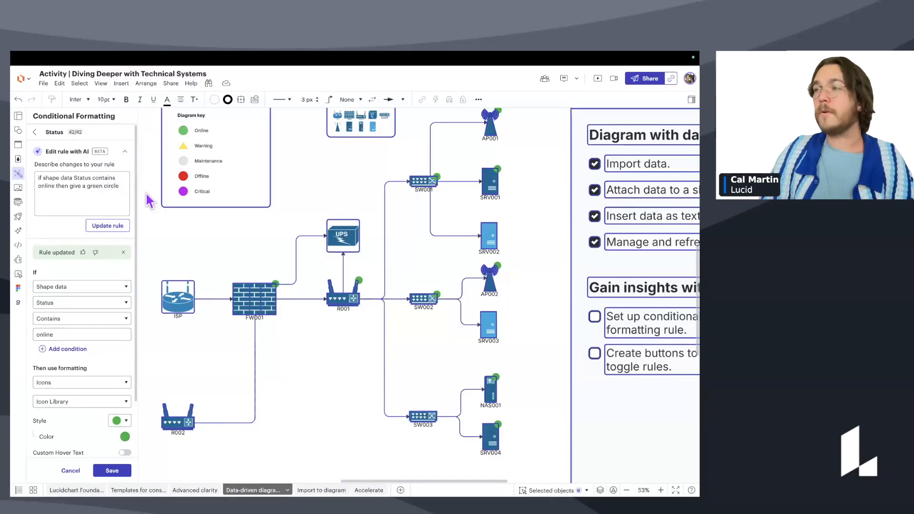
{"action": "left_click", "coordinate": [124, 152]}
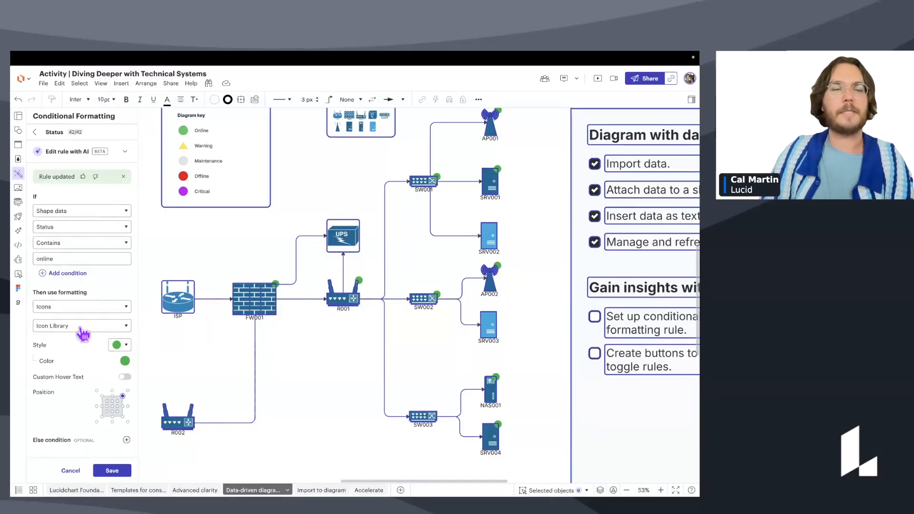
Confirm the condition Shape data Status Contains online with Icons, then save the Status rule.
{"action": "left_click", "coordinate": [85, 213]}
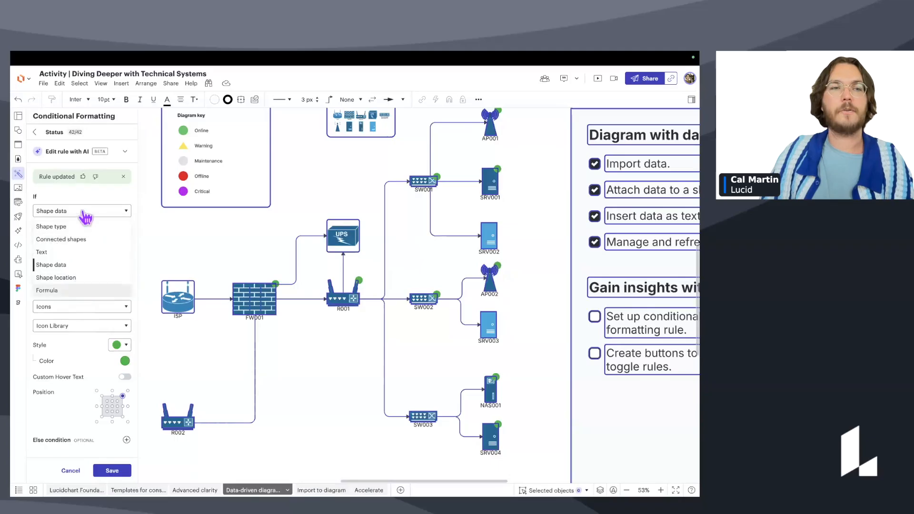
{"action": "left_click", "coordinate": [77, 194]}
{"action": "left_click", "coordinate": [80, 227]}
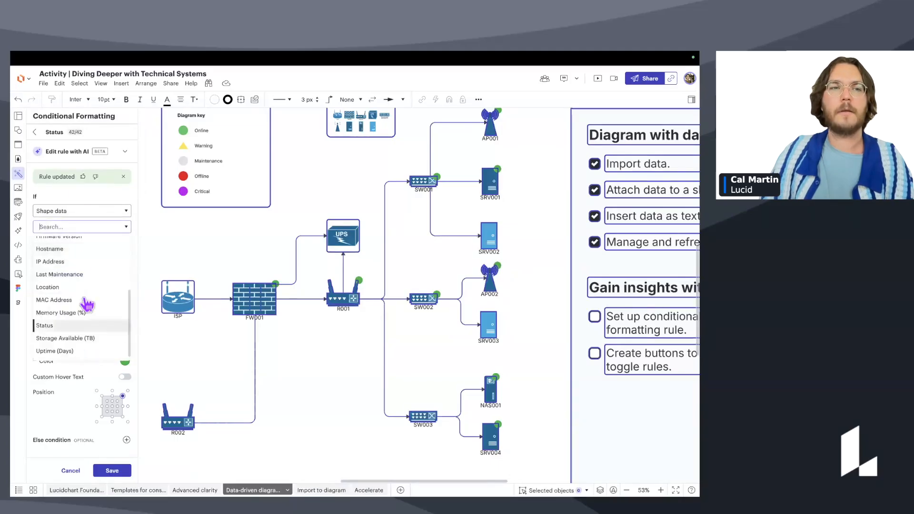
{"action": "left_click", "coordinate": [79, 193]}
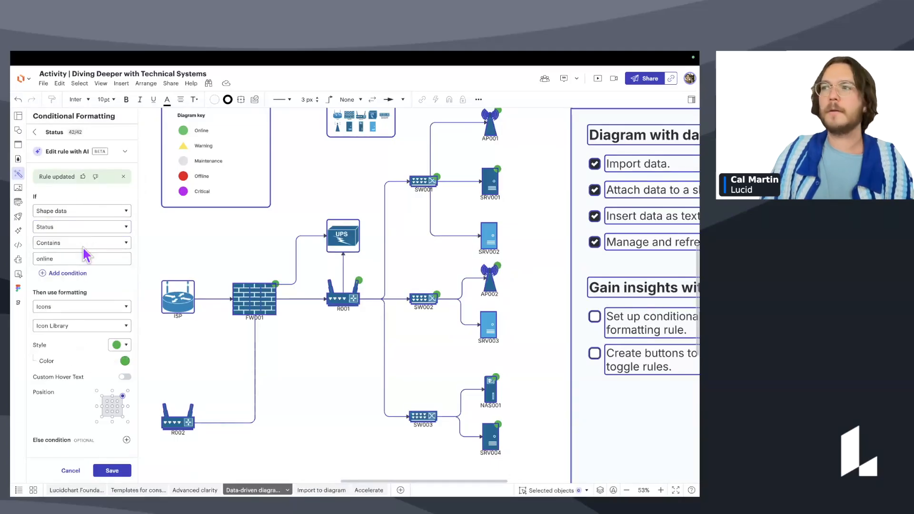
{"action": "left_click", "coordinate": [83, 245]}
{"action": "left_click", "coordinate": [76, 271]}
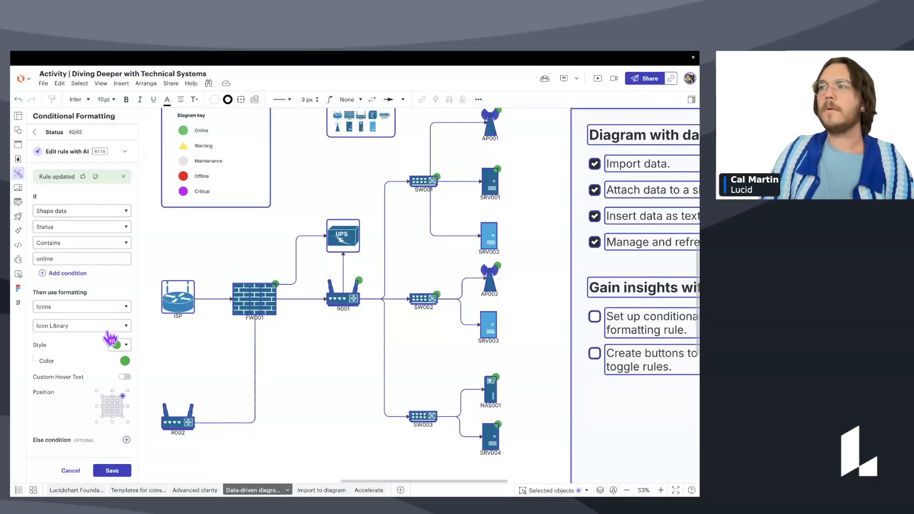
{"action": "left_click", "coordinate": [126, 440]}
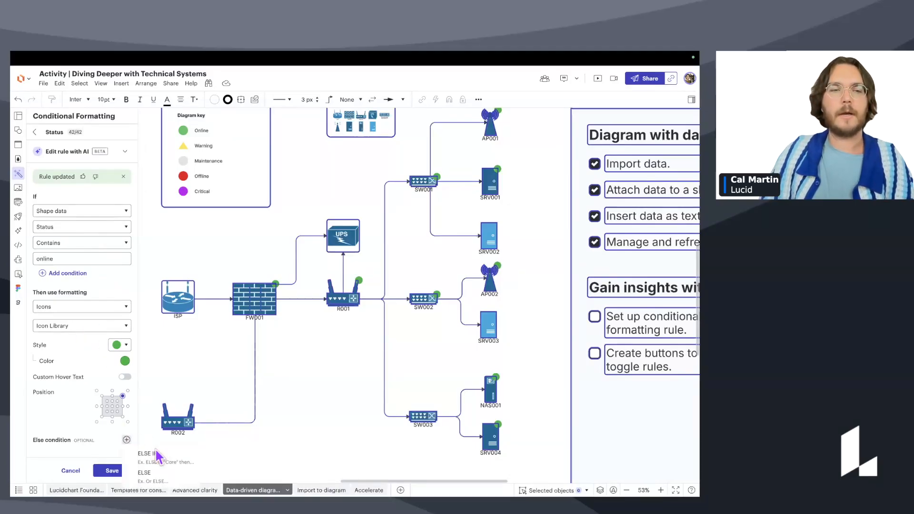
{"action": "left_click", "coordinate": [62, 421]}
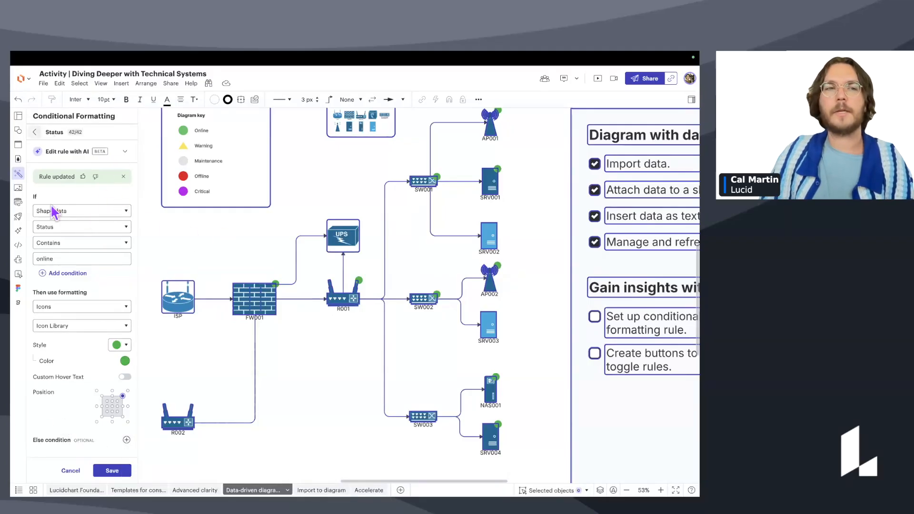
{"action": "left_click", "coordinate": [117, 471]}
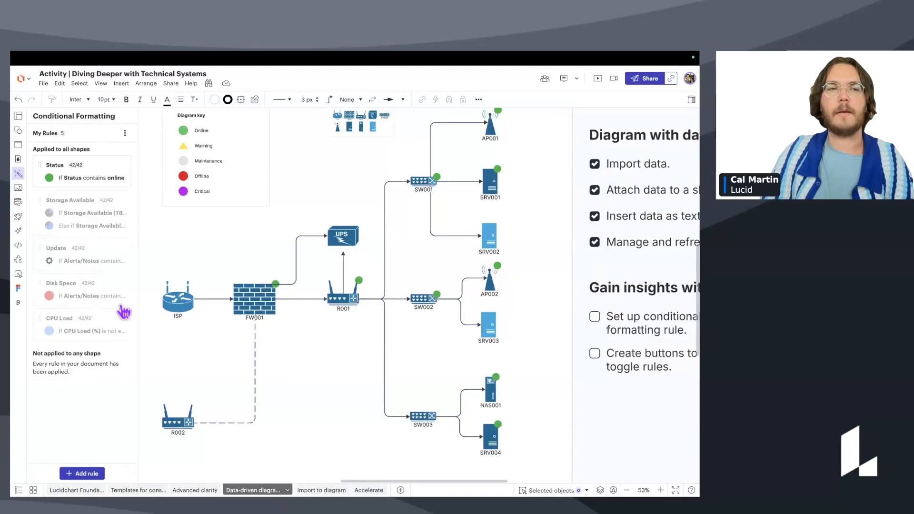
{"action": "left_click", "coordinate": [123, 165]}
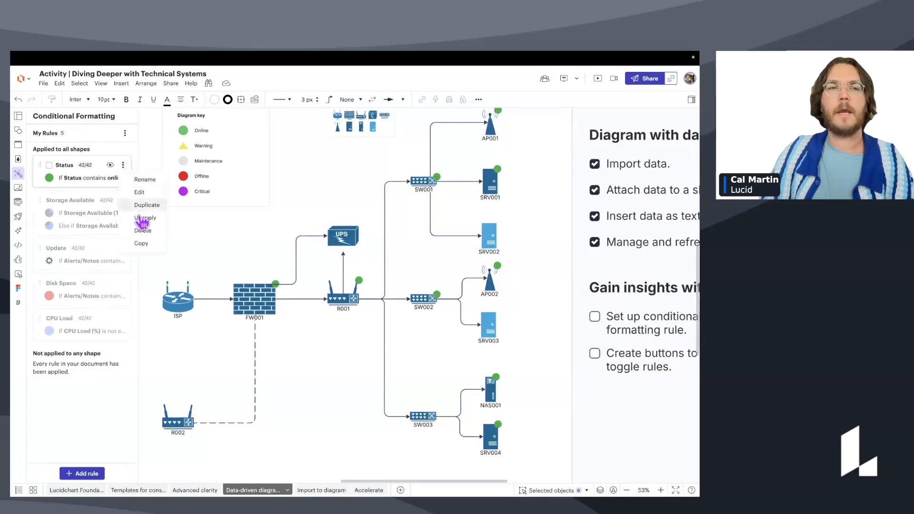
{"action": "left_click", "coordinate": [124, 166]}
{"action": "left_click", "coordinate": [124, 165]}
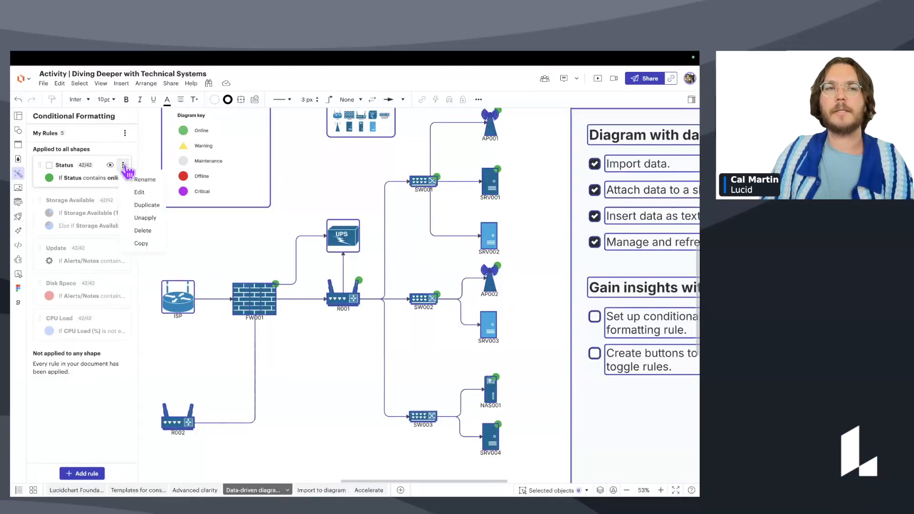
{"action": "left_click", "coordinate": [123, 166]}
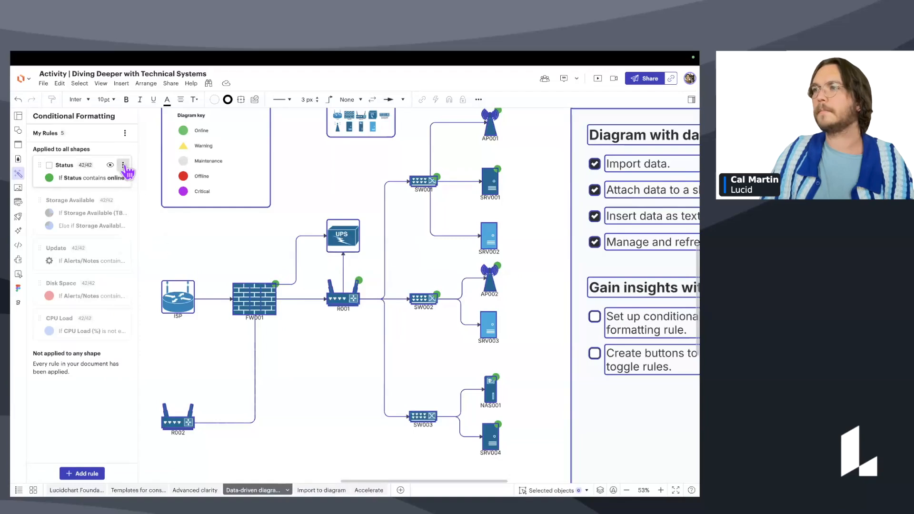
{"action": "left_click", "coordinate": [124, 166]}
{"action": "left_click", "coordinate": [254, 299]}
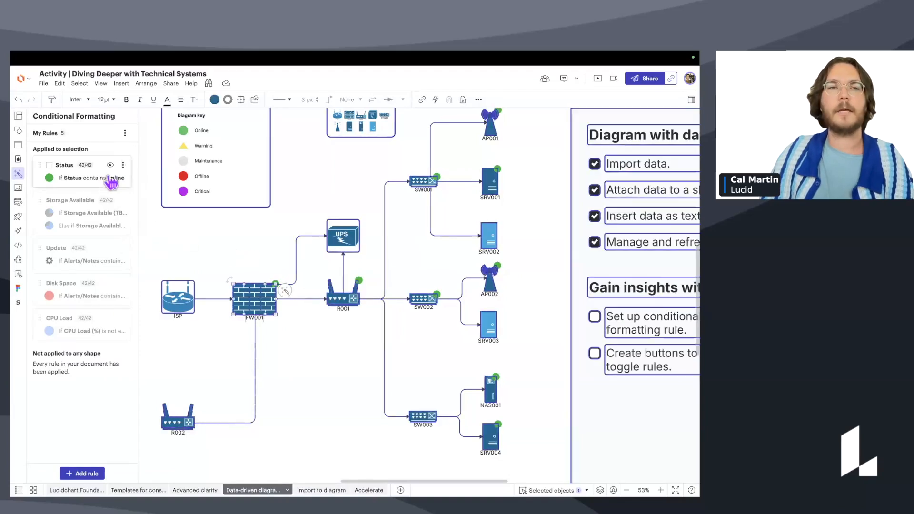
{"action": "left_click", "coordinate": [123, 167]}
{"action": "left_click", "coordinate": [249, 243]}
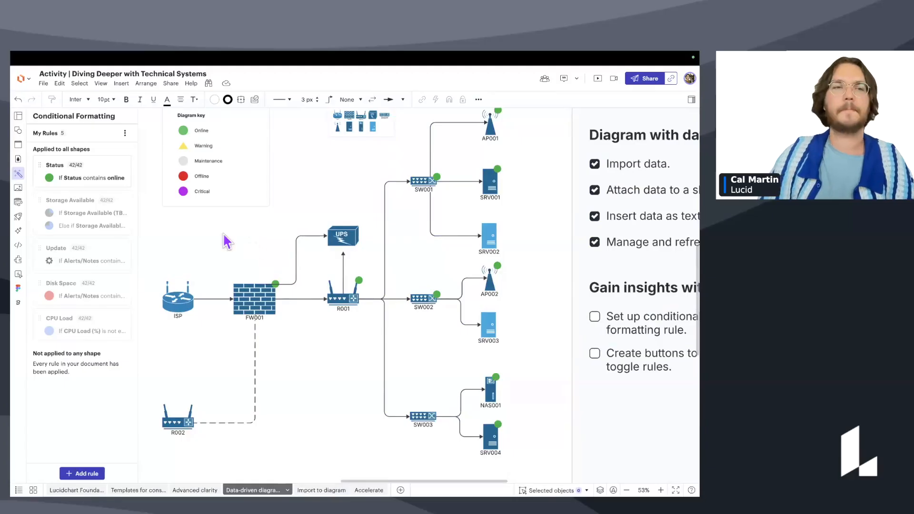
{"action": "left_click", "coordinate": [123, 165]}
{"action": "left_click", "coordinate": [226, 241]}
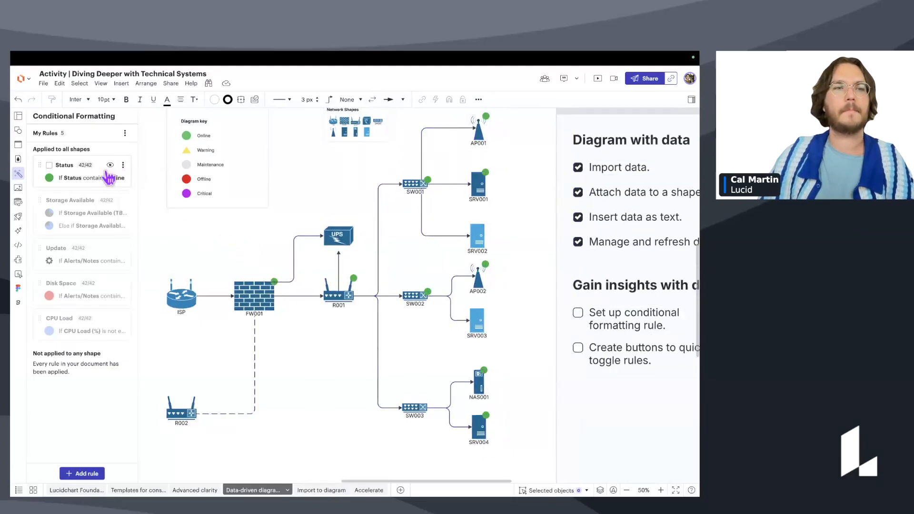
{"action": "left_click", "coordinate": [94, 179]}
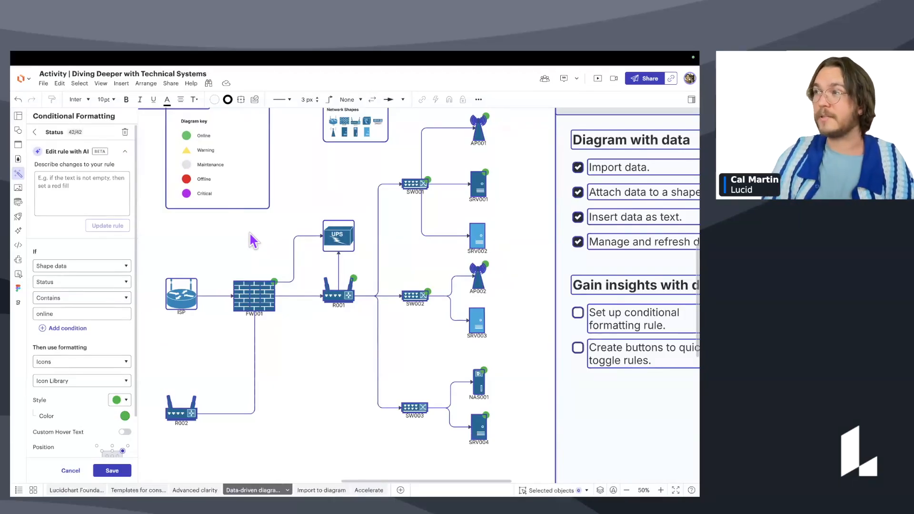
{"action": "left_click", "coordinate": [250, 208]}
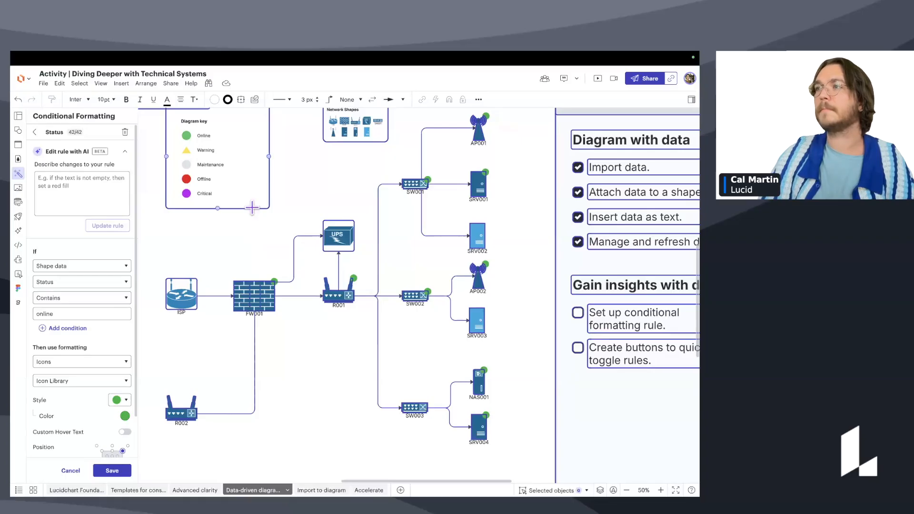
{"action": "left_click", "coordinate": [34, 132]}
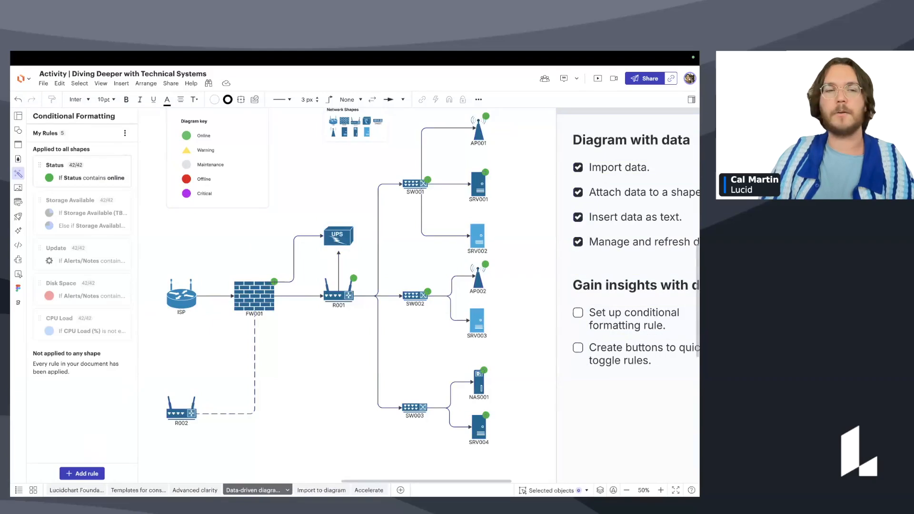
{"action": "left_click", "coordinate": [123, 165]}
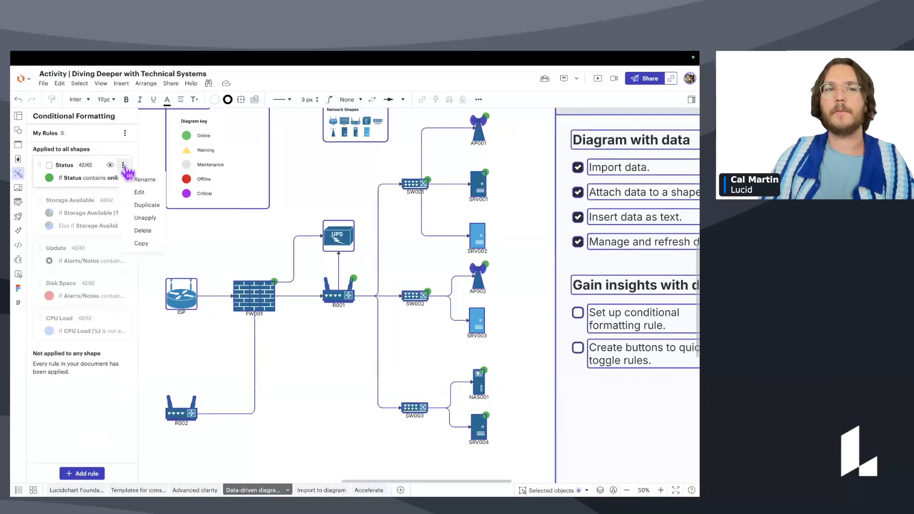
{"action": "left_click", "coordinate": [270, 235]}
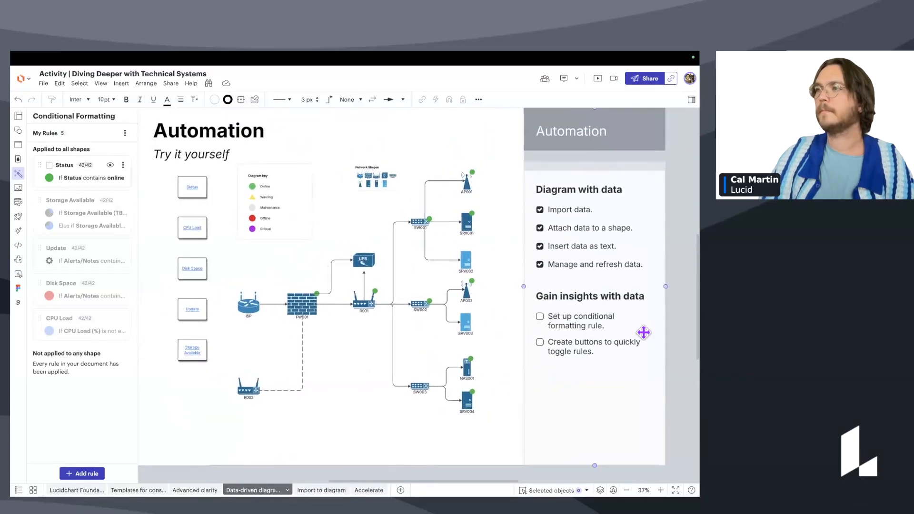
Tick the 'Set up conditional formatting rule.' checklist item and select the Status button shape.
{"action": "left_click", "coordinate": [540, 316]}
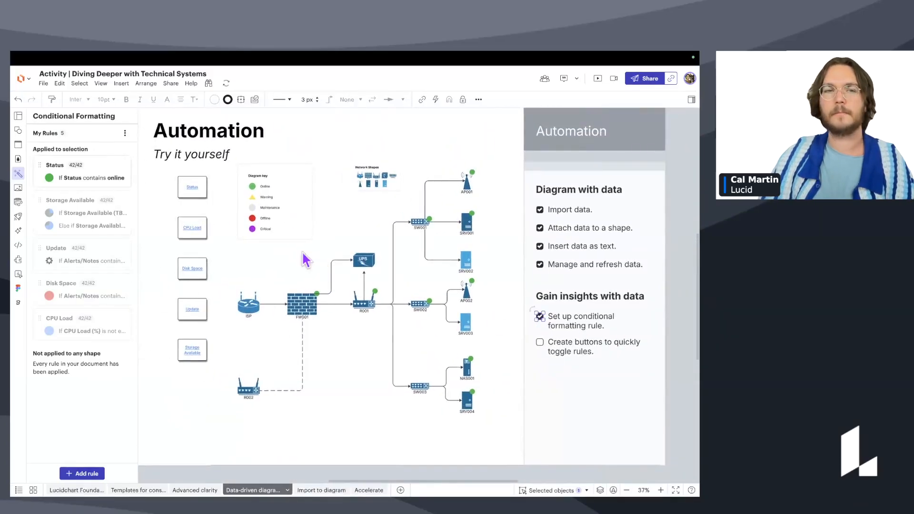
{"action": "scroll", "coordinate": [283, 250], "scroll_direction": "up", "scroll_amount": 3}
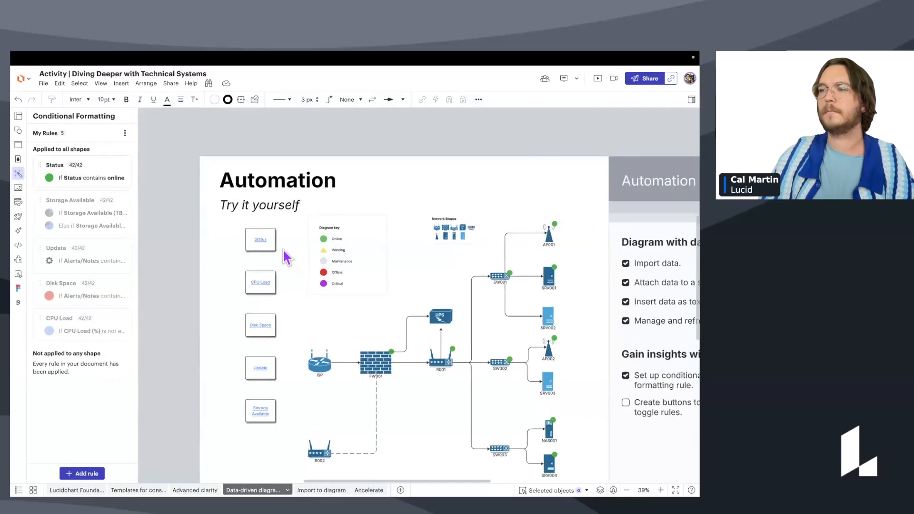
{"action": "left_click", "coordinate": [256, 237]}
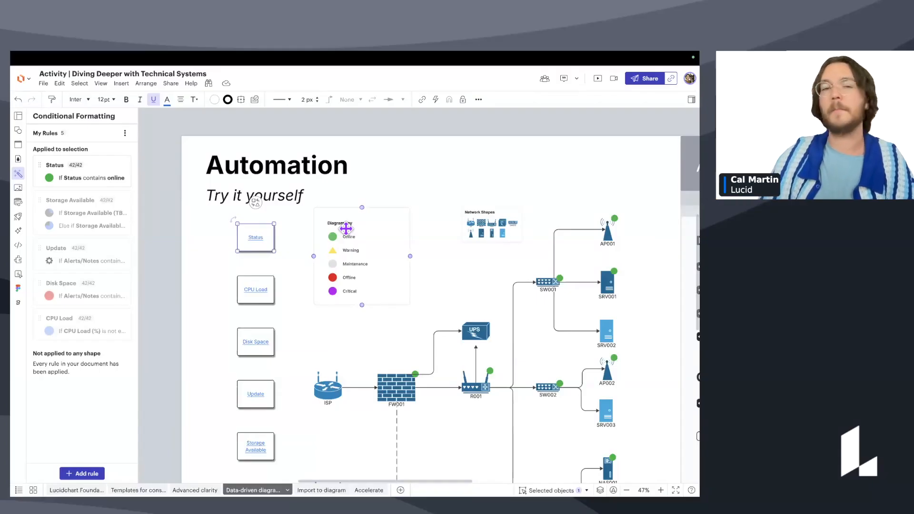
{"action": "scroll", "coordinate": [346, 228], "scroll_direction": "up", "scroll_amount": 2}
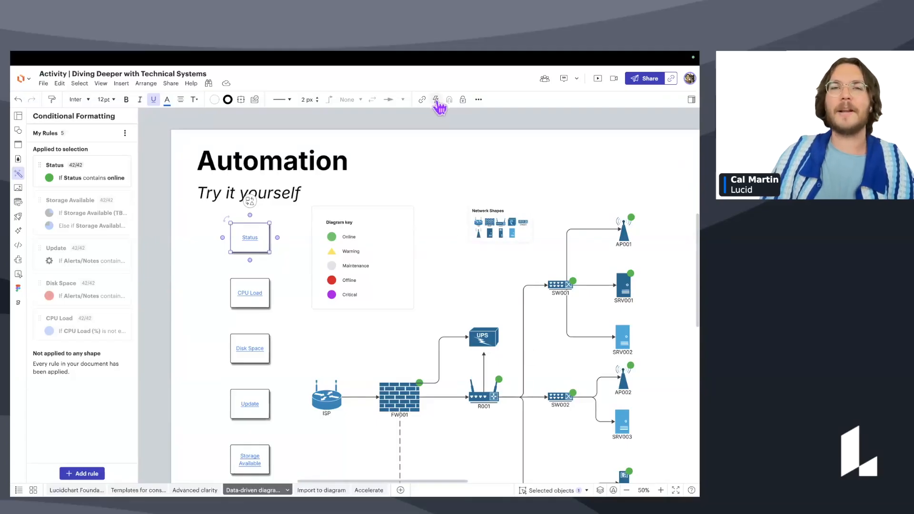
Give the Status button a Conditional Formatting action that toggles the Status rule.
{"action": "left_click_drag", "start_coordinate": [252, 230], "coordinate": [248, 241]}
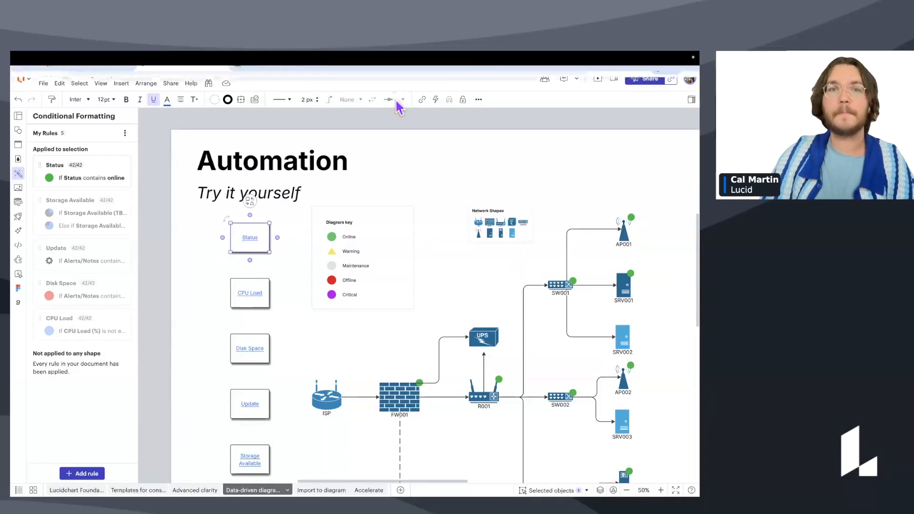
{"action": "left_click", "coordinate": [437, 100]}
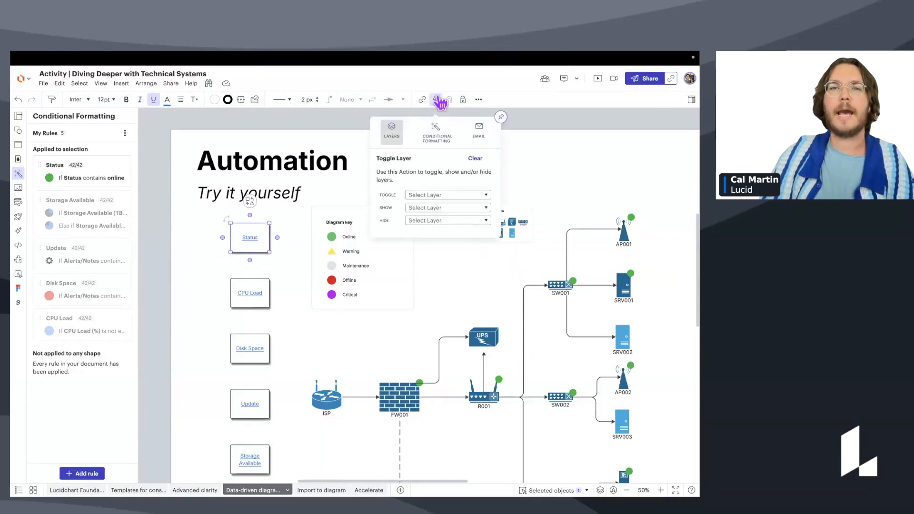
{"action": "left_click", "coordinate": [442, 138]}
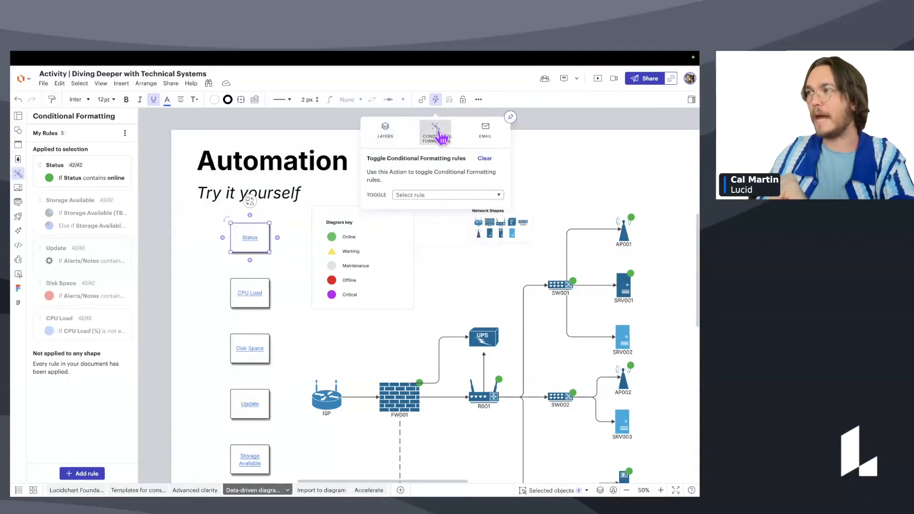
{"action": "left_click", "coordinate": [436, 195]}
{"action": "left_click", "coordinate": [404, 274]}
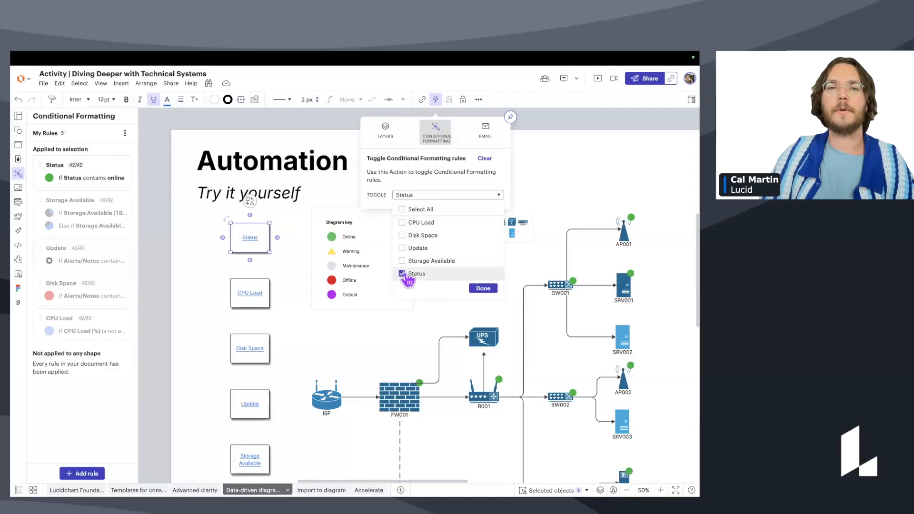
{"action": "left_click", "coordinate": [482, 288]}
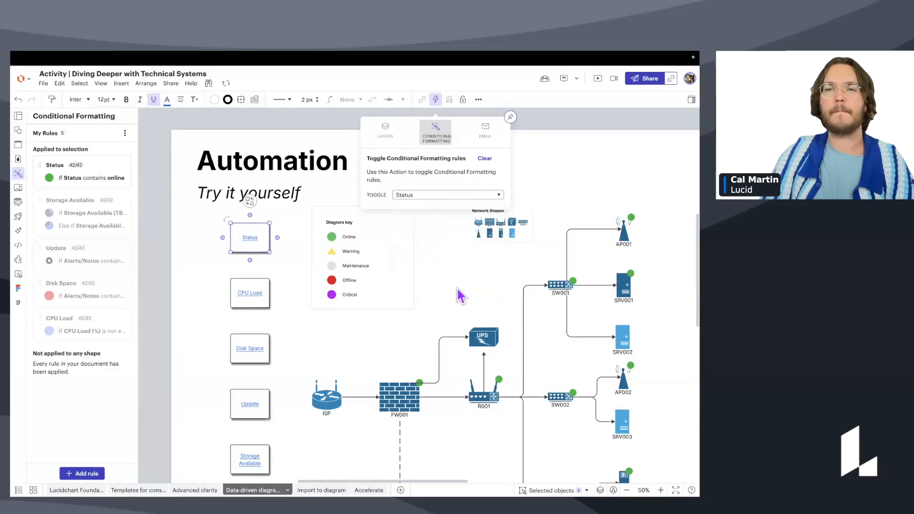
{"action": "left_click_drag", "start_coordinate": [456, 287], "coordinate": [431, 258]}
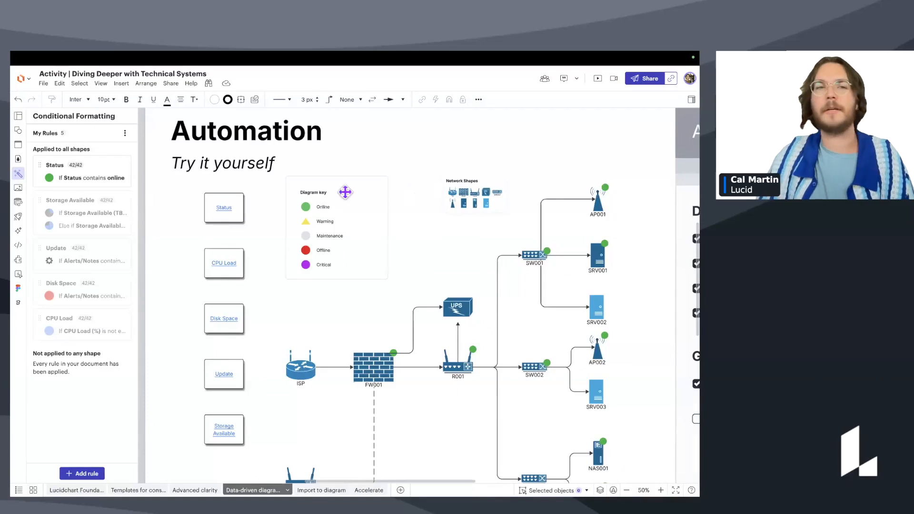
Test the Status button by toggling the Status rule off and on twice.
{"action": "left_click", "coordinate": [228, 209], "text": "shift+super"}
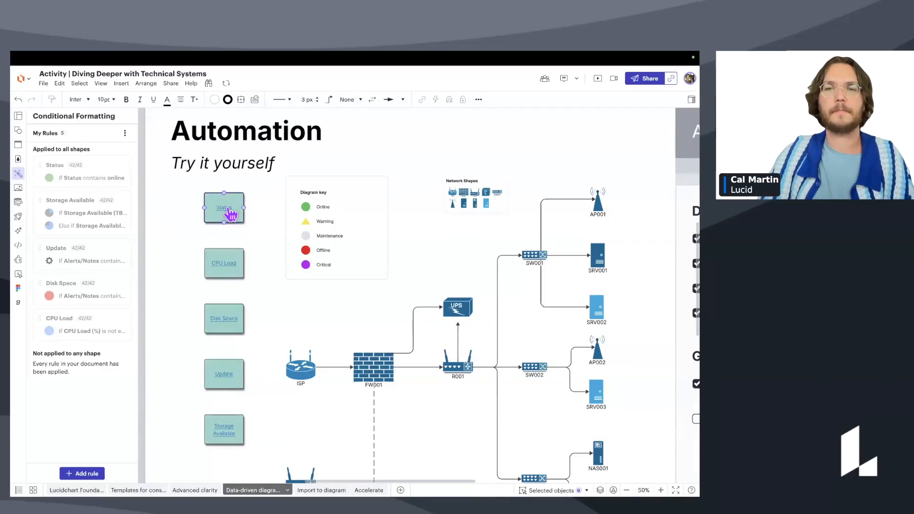
{"action": "left_click", "coordinate": [228, 209], "text": "shift+super"}
{"action": "left_click", "coordinate": [228, 211], "text": "shift+super"}
{"action": "left_click", "coordinate": [228, 211], "text": "shift+super"}
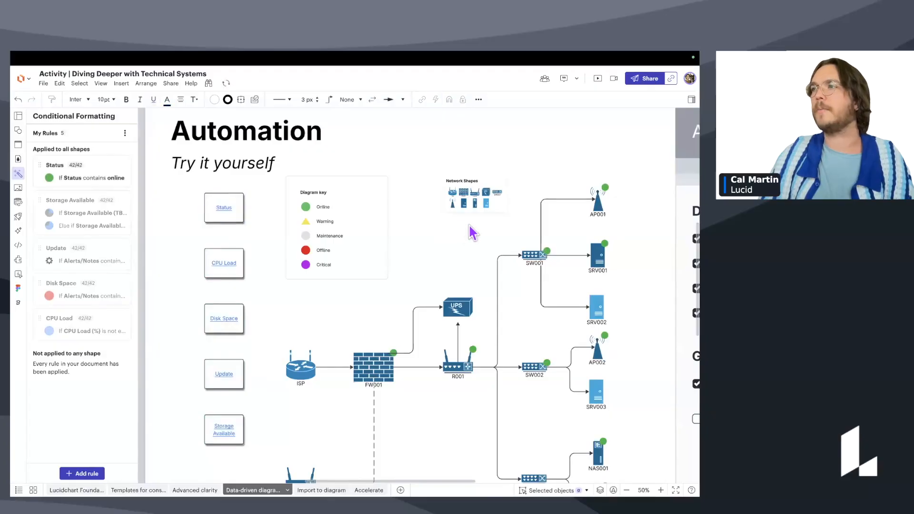
Tick the 'Create buttons to quickly toggle rules.' checklist item.
{"action": "scroll", "coordinate": [475, 222], "scroll_direction": "down", "scroll_amount": 3}
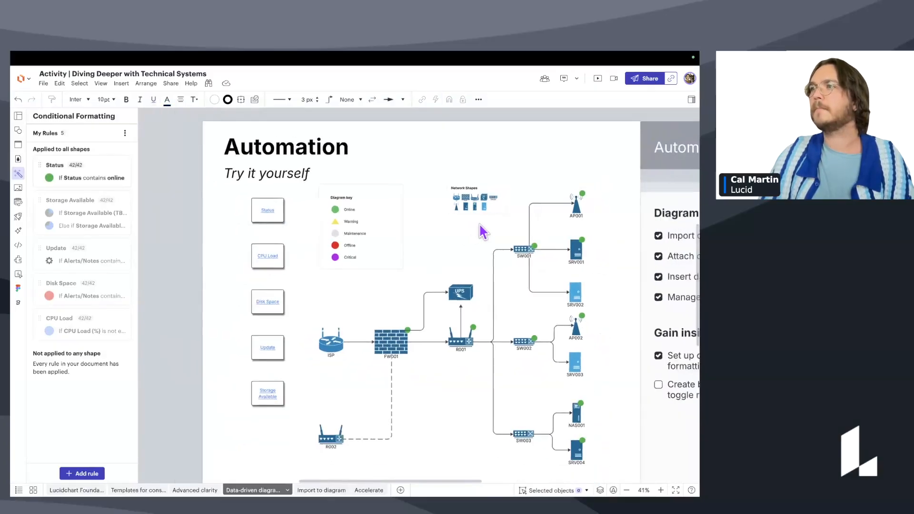
{"action": "scroll", "coordinate": [442, 209], "scroll_direction": "down", "scroll_amount": 2}
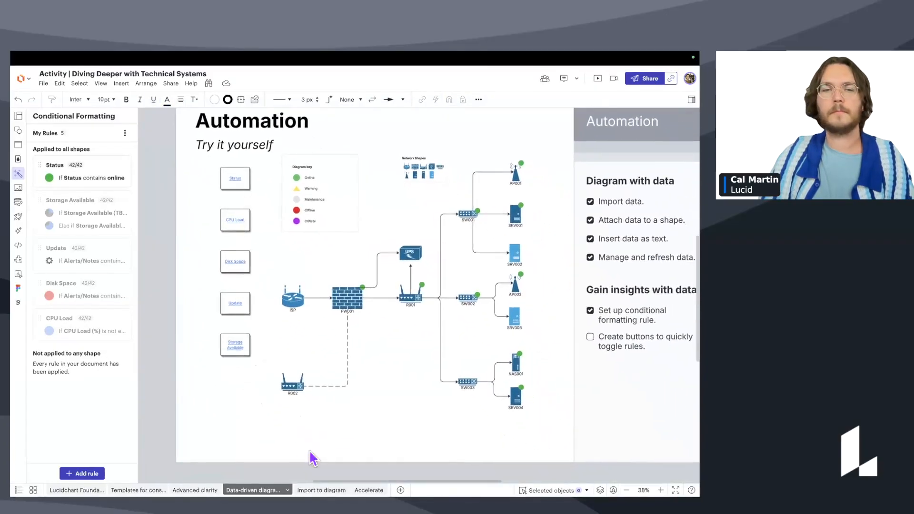
{"action": "scroll", "coordinate": [324, 369], "scroll_direction": "right", "scroll_amount": 3}
{"action": "left_click", "coordinate": [541, 349]}
{"action": "left_click_drag", "start_coordinate": [359, 435], "coordinate": [370, 430]}
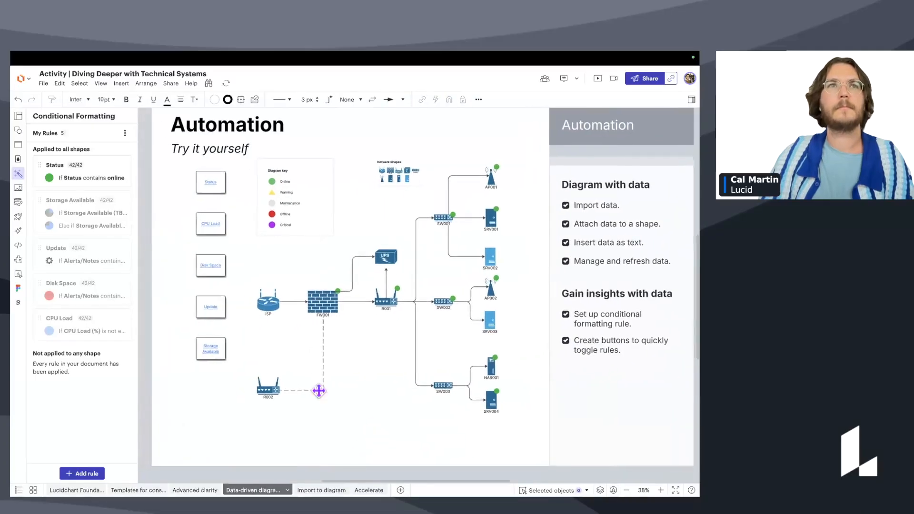
{"action": "key", "text": "super+a"}
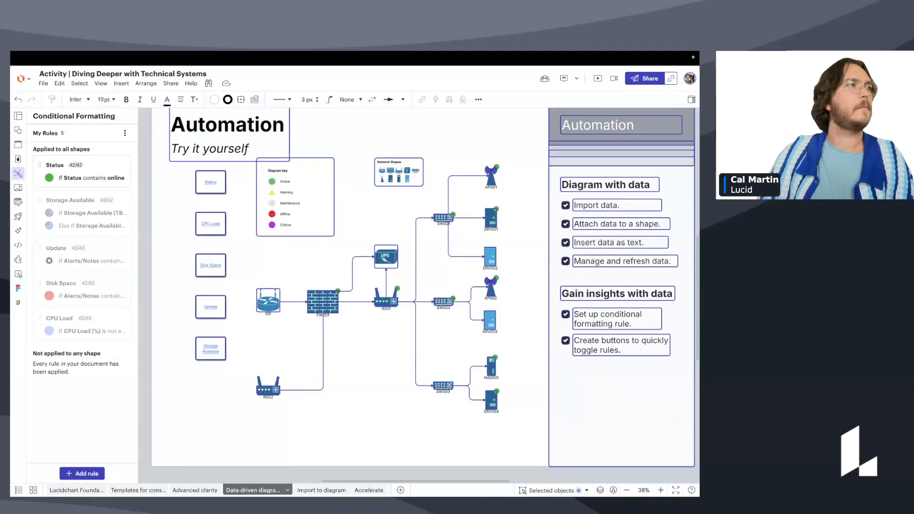
{"action": "left_click", "coordinate": [581, 307]}
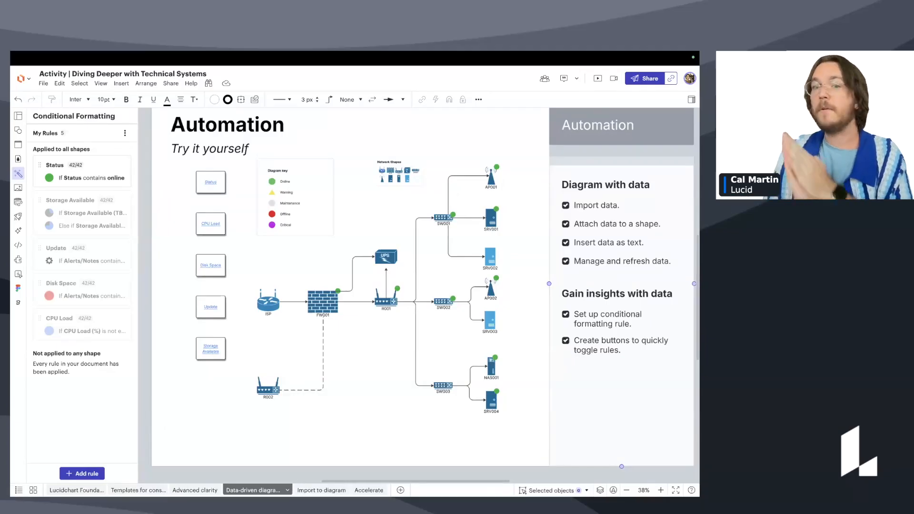
Switch to the Import to diagram page with its ERD and UML import activity.
{"action": "left_click", "coordinate": [317, 490]}
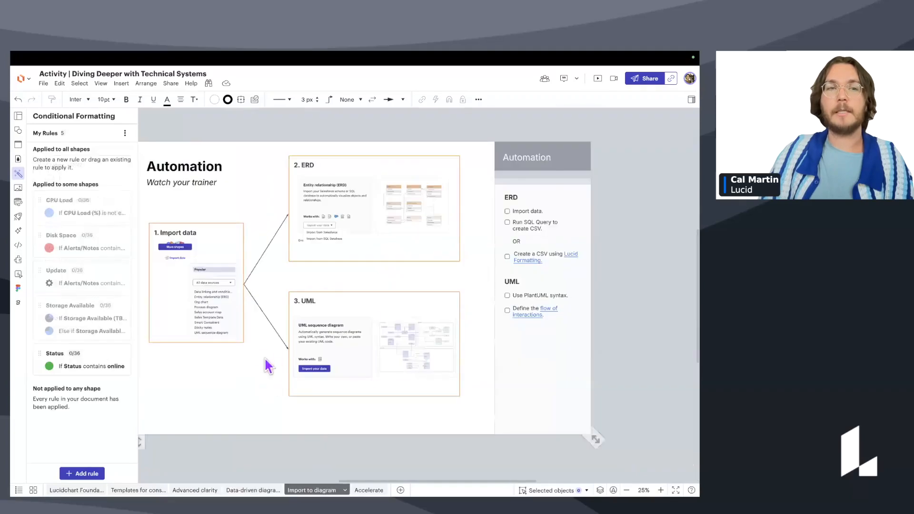
{"action": "scroll", "coordinate": [293, 364], "scroll_direction": "left", "scroll_amount": 1}
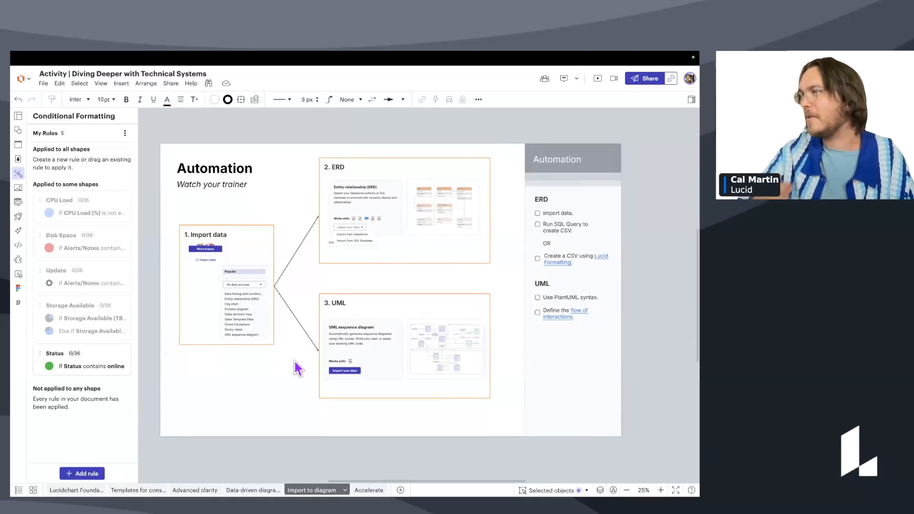
{"action": "scroll", "coordinate": [372, 238], "scroll_direction": "up", "scroll_amount": 1}
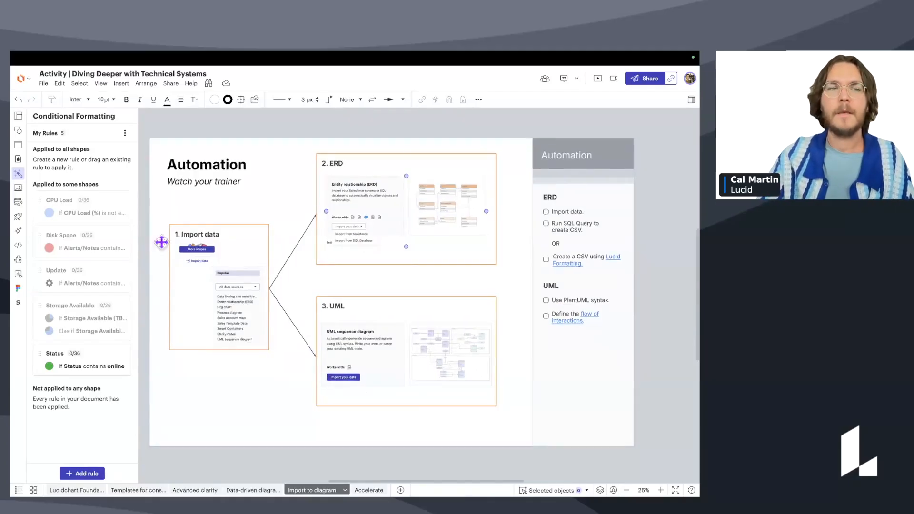
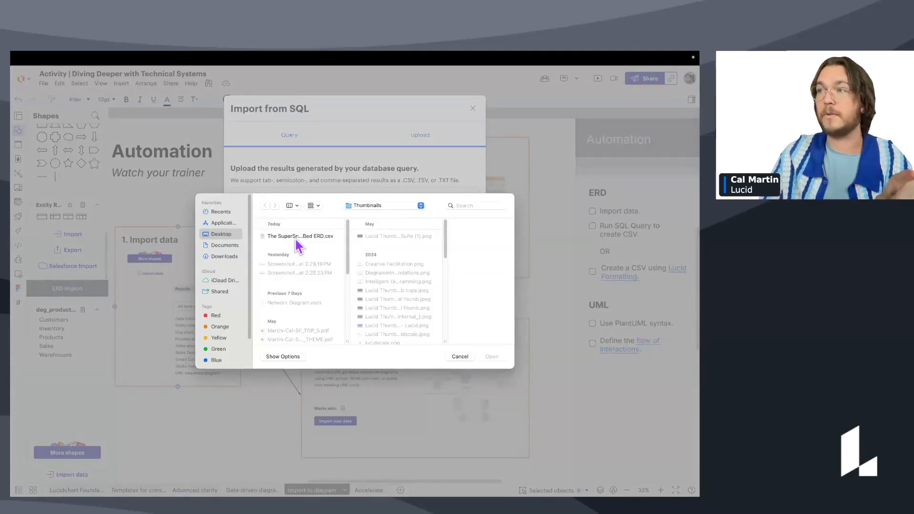
Attach The SuperSnooze - Bed ERD.csv from the Desktop as the SQL import upload.
{"action": "left_click", "coordinate": [296, 237]}
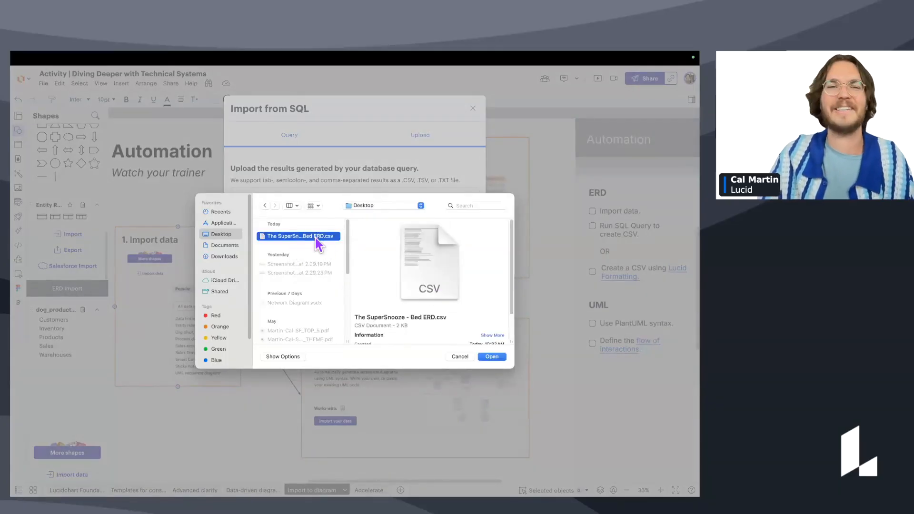
{"action": "left_click", "coordinate": [493, 358]}
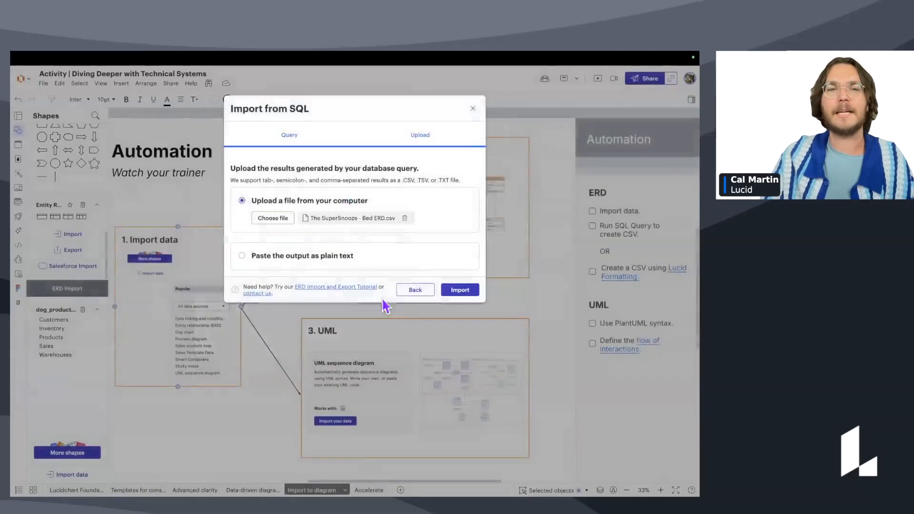
Try importing the CSV, then switch the upload to pasting the output as plain text.
{"action": "left_click", "coordinate": [458, 291]}
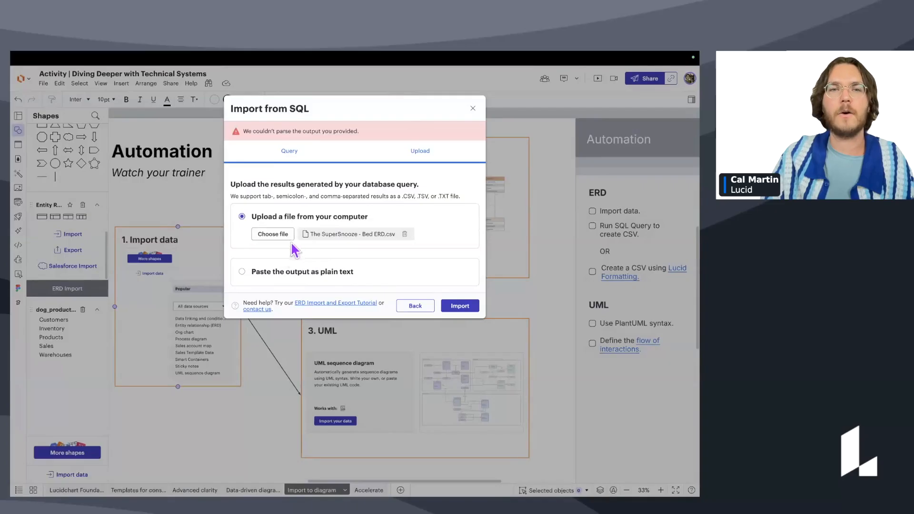
{"action": "left_click", "coordinate": [242, 271]}
{"action": "scroll", "coordinate": [302, 312], "scroll_direction": "down", "scroll_amount": 10}
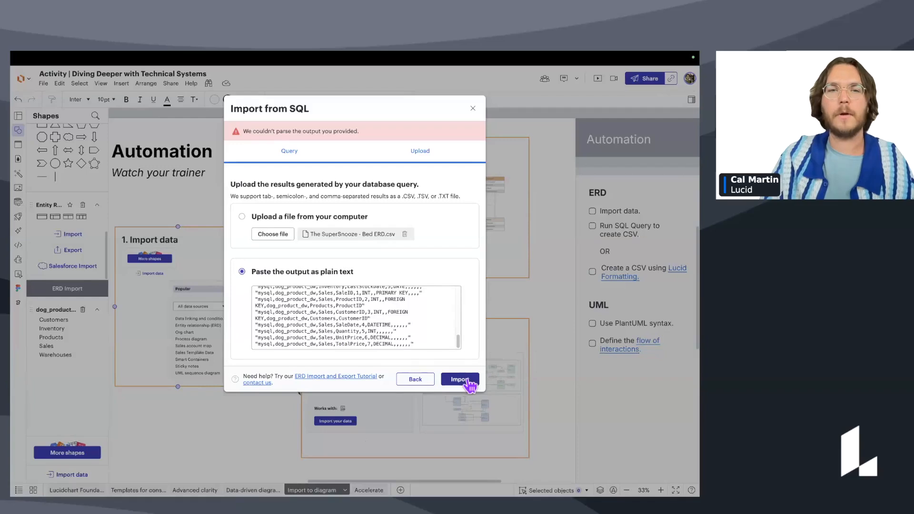
{"action": "left_click", "coordinate": [417, 380]}
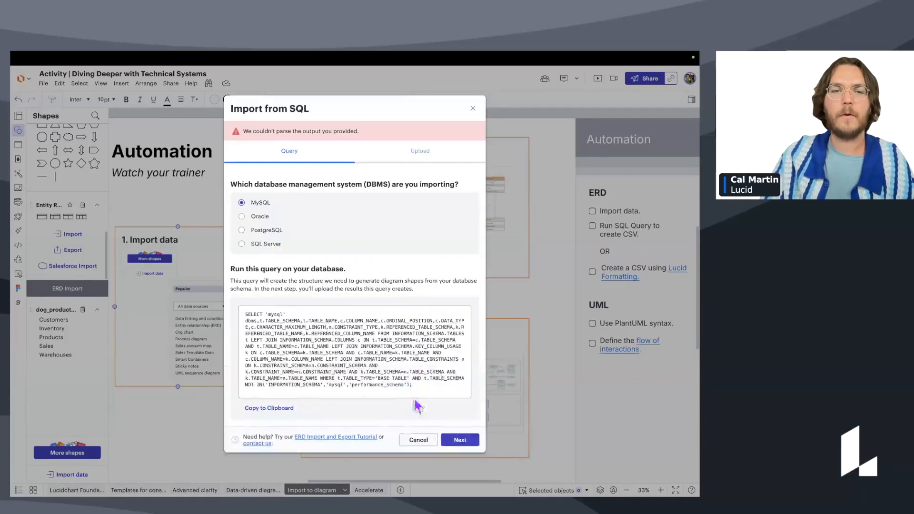
{"action": "left_click", "coordinate": [460, 440]}
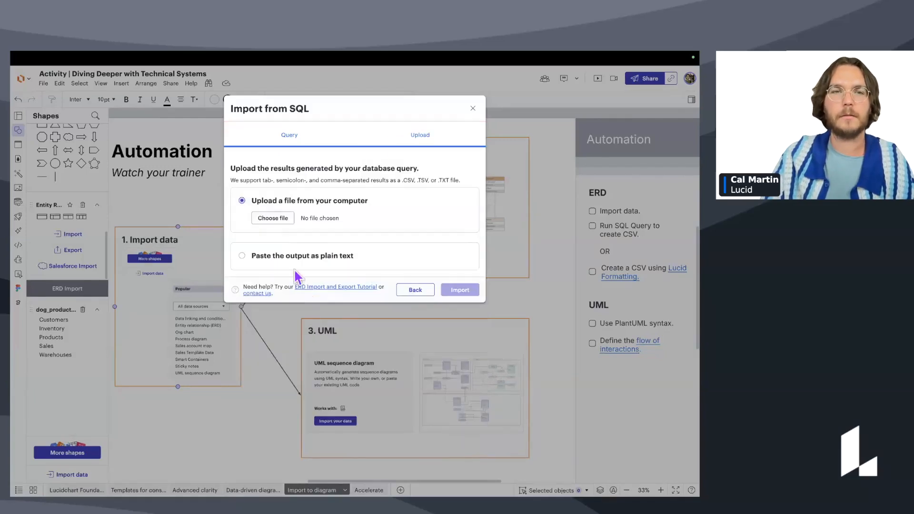
{"action": "left_click", "coordinate": [242, 256]}
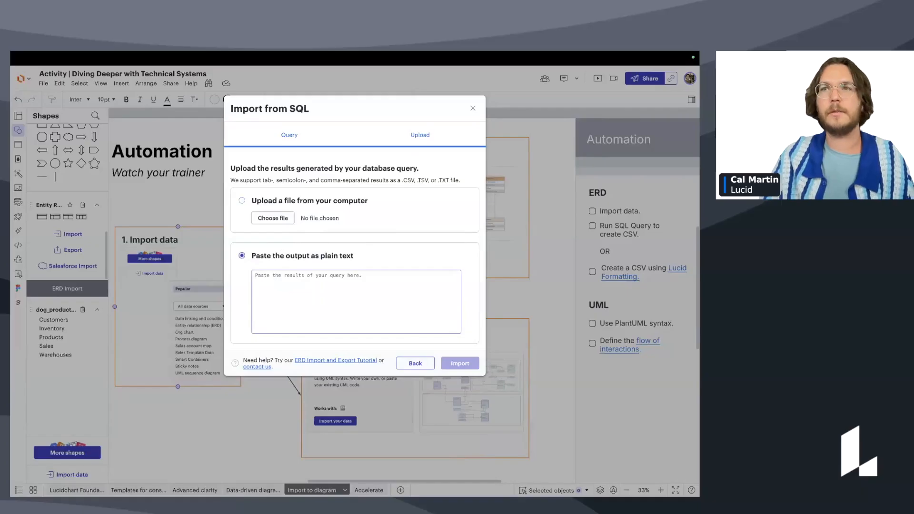
Copy cells A1:A33 from the Bed ERD sheet and paste them into the import text box.
{"action": "left_click", "coordinate": [271, 76]}
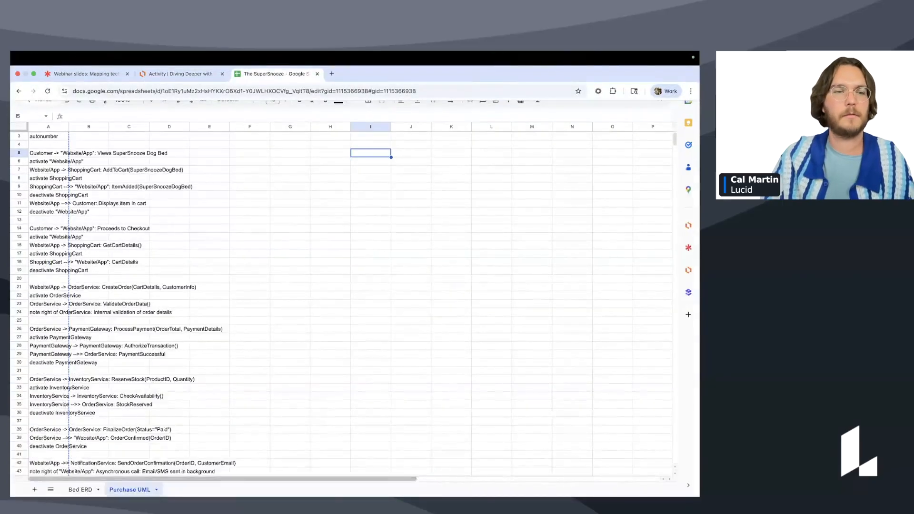
{"action": "left_click", "coordinate": [80, 489]}
{"action": "left_click_drag", "start_coordinate": [181, 405], "coordinate": [178, 126]}
{"action": "key", "text": "super+c"}
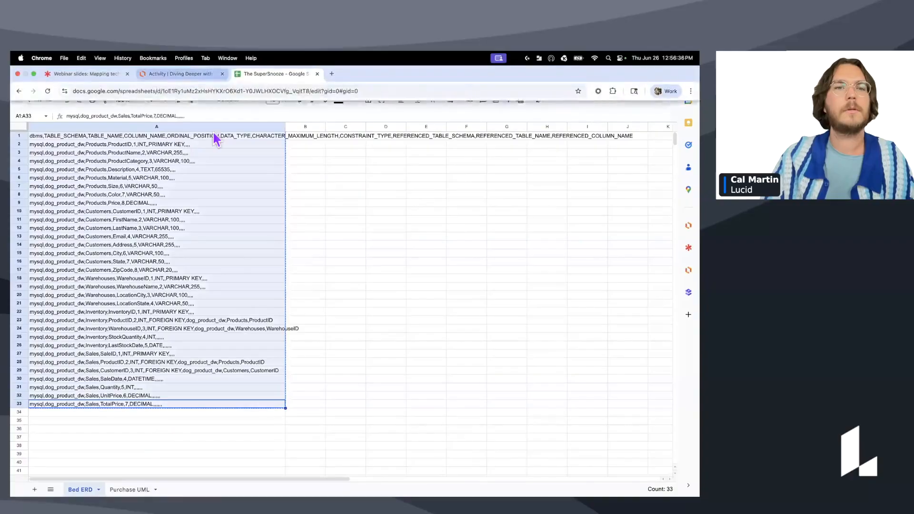
{"action": "left_click", "coordinate": [180, 74]}
{"action": "left_click", "coordinate": [321, 281]}
{"action": "key", "text": "super+v"}
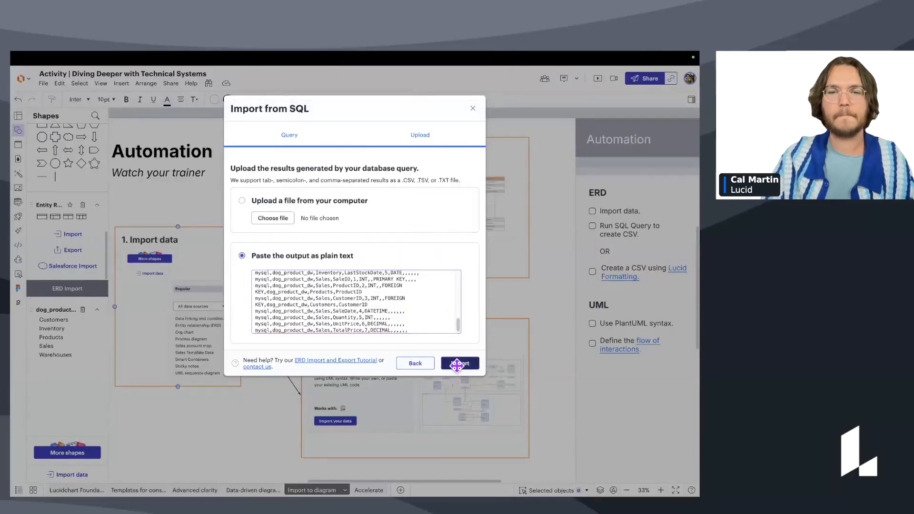
Import the pasted dog_product rows and pan the board to an empty area on the right.
{"action": "left_click", "coordinate": [459, 363]}
{"action": "scroll", "coordinate": [452, 363], "scroll_direction": "down", "scroll_amount": 3}
{"action": "left_click_drag", "start_coordinate": [453, 363], "coordinate": [354, 326]}
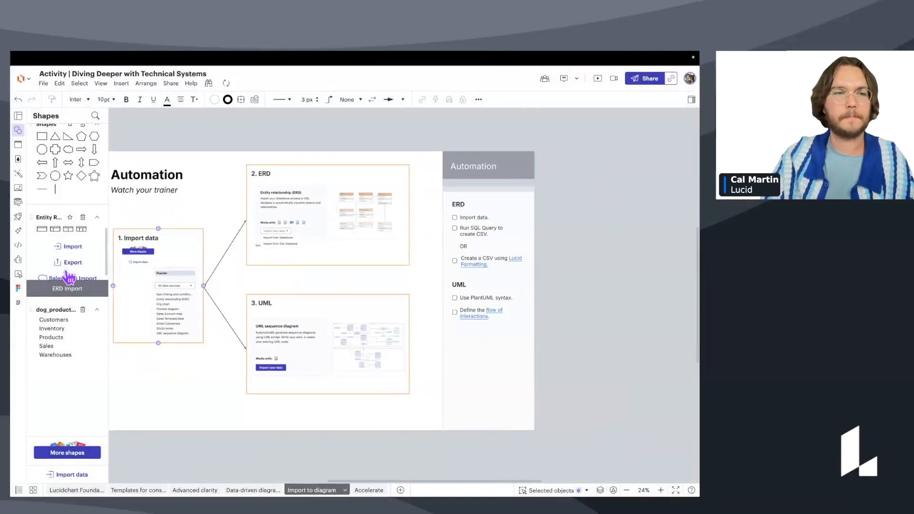
{"action": "scroll", "coordinate": [75, 247], "scroll_direction": "down", "scroll_amount": 1}
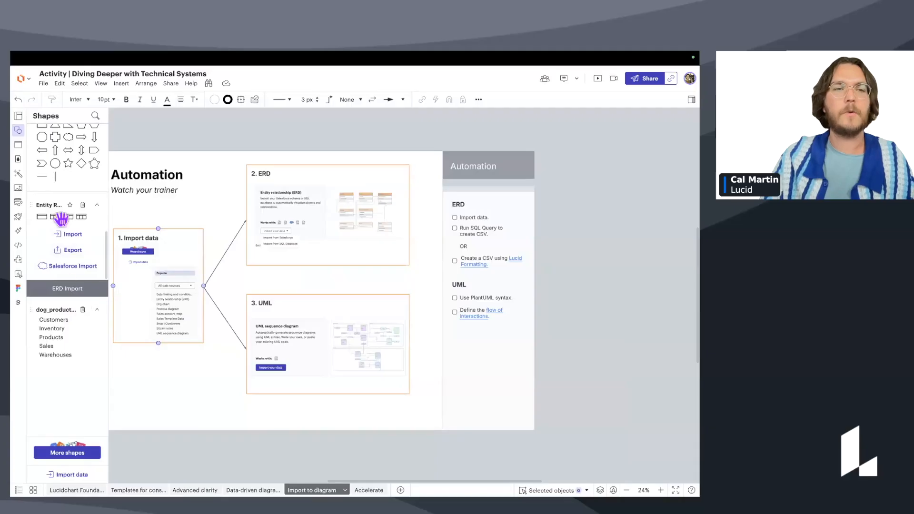
{"action": "left_click", "coordinate": [178, 286]}
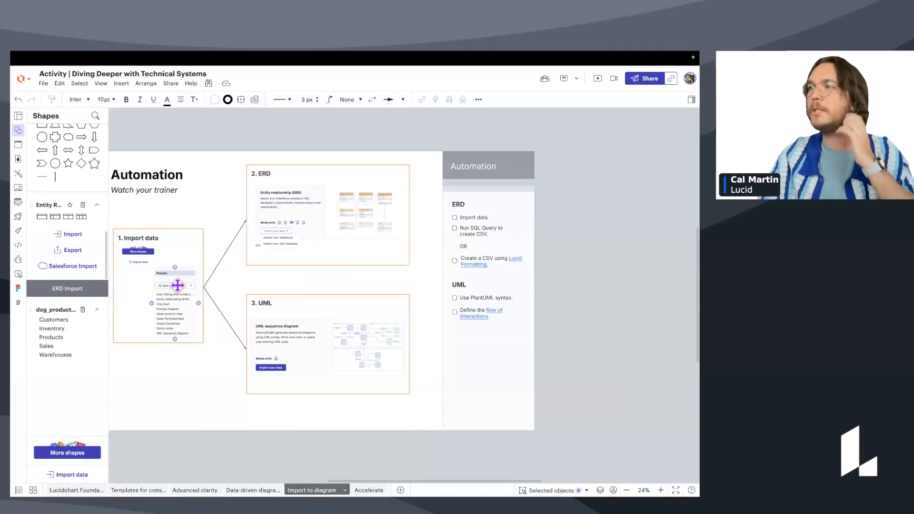
{"action": "left_click", "coordinate": [63, 322]}
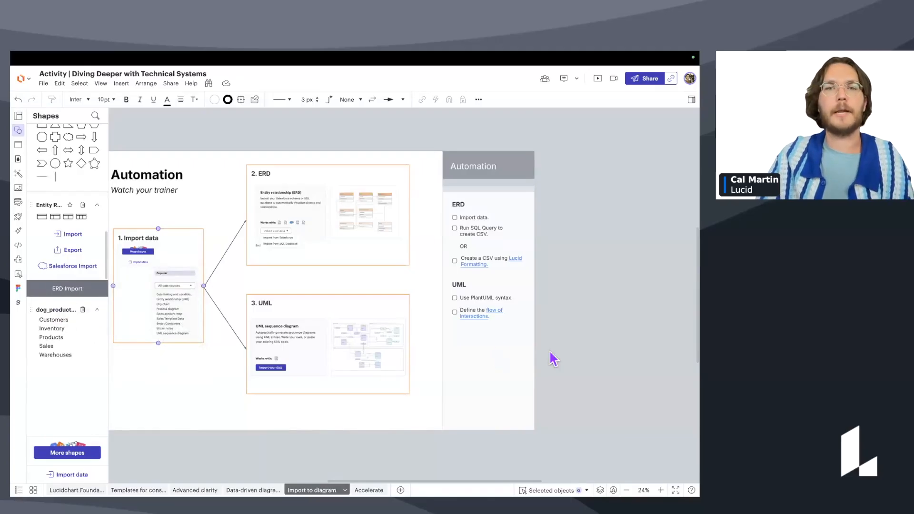
{"action": "scroll", "coordinate": [248, 355], "scroll_direction": "right", "scroll_amount": 7}
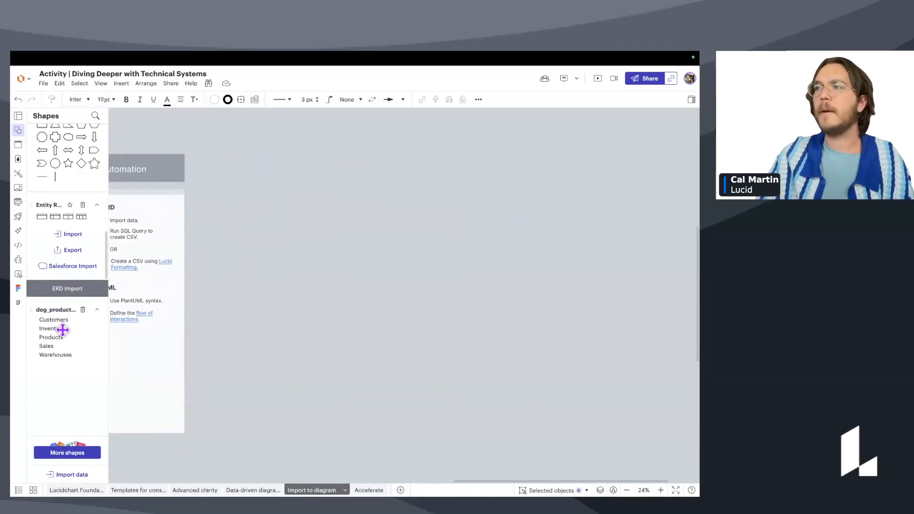
Place the Customers, Inventory, Products, Sales and Warehouses tables on the canvas as an ERD.
{"action": "left_click_drag", "start_coordinate": [57, 319], "coordinate": [301, 265]}
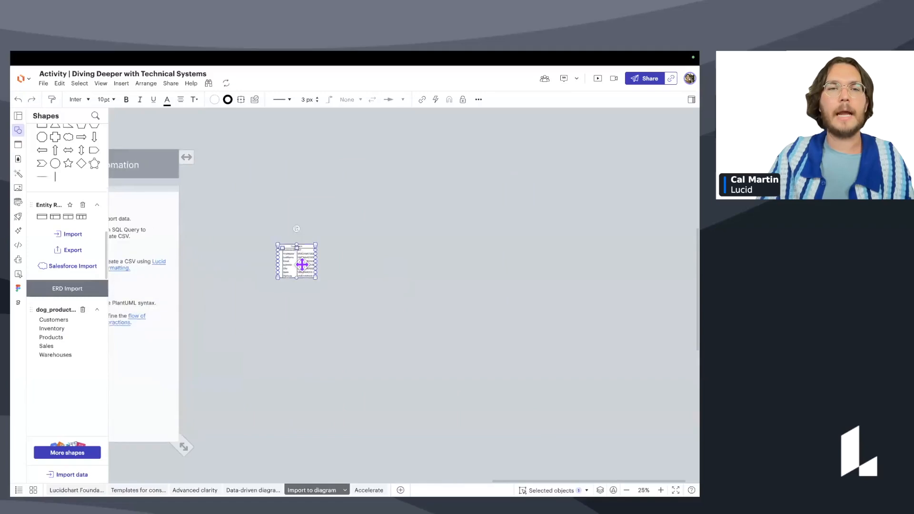
{"action": "scroll", "coordinate": [302, 264], "scroll_direction": "up", "scroll_amount": 5}
{"action": "scroll", "coordinate": [293, 280], "scroll_direction": "up", "scroll_amount": 2}
{"action": "left_click", "coordinate": [407, 275]}
{"action": "scroll", "coordinate": [354, 257], "scroll_direction": "up", "scroll_amount": 1}
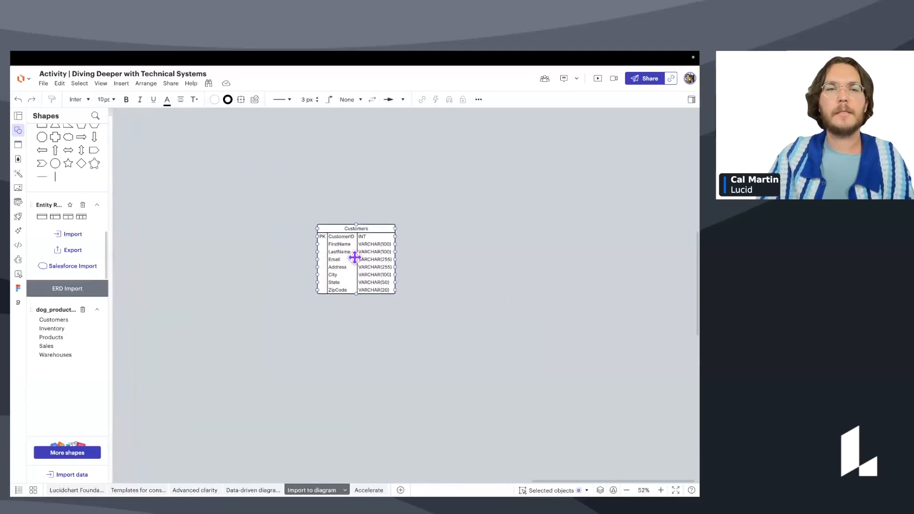
{"action": "left_click_drag", "start_coordinate": [370, 260], "coordinate": [278, 247]}
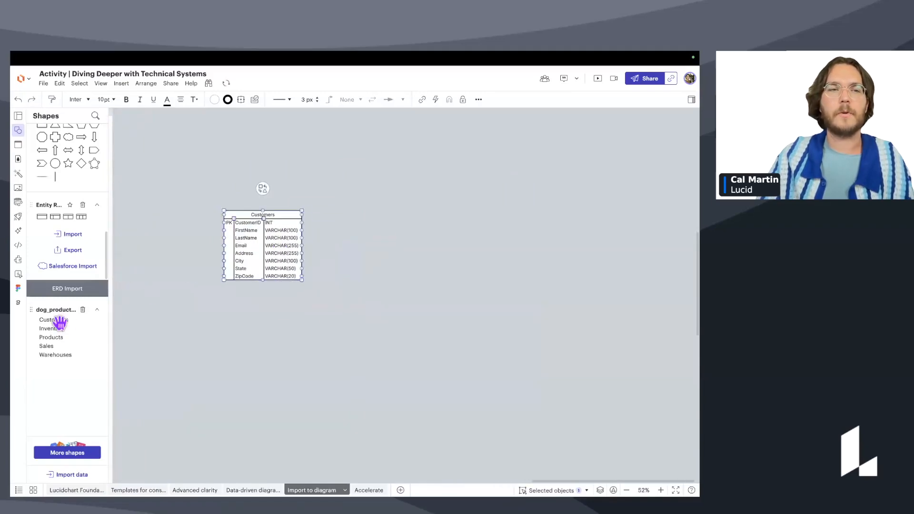
{"action": "left_click_drag", "start_coordinate": [58, 328], "coordinate": [381, 235]}
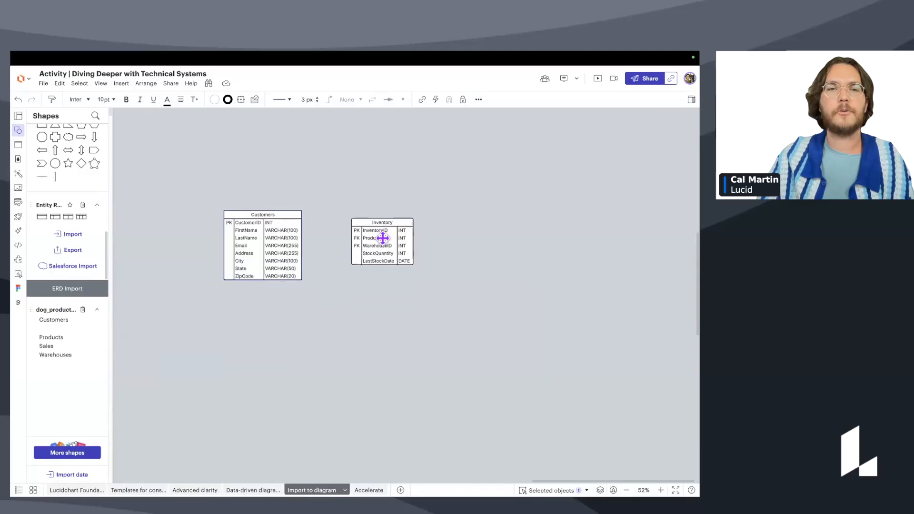
{"action": "left_click", "coordinate": [321, 325]}
{"action": "left_click_drag", "start_coordinate": [58, 337], "coordinate": [408, 333]}
{"action": "left_click_drag", "start_coordinate": [49, 345], "coordinate": [308, 362]}
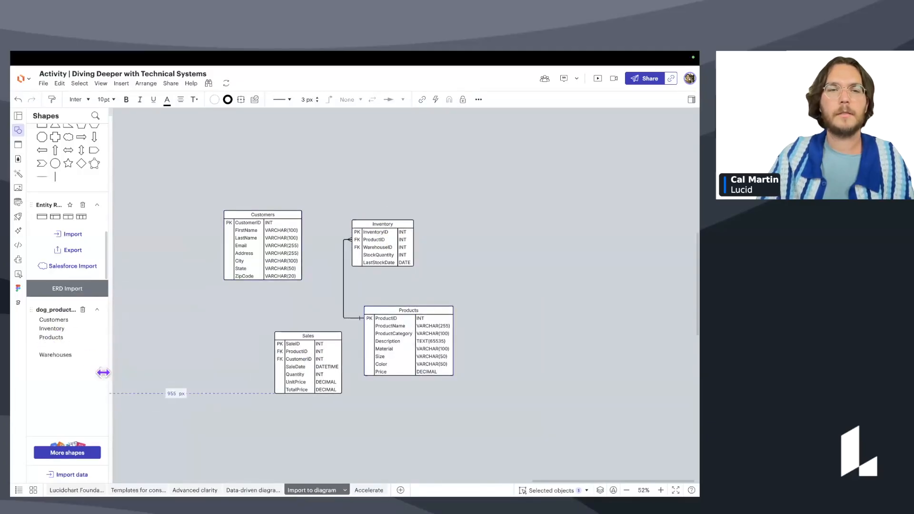
{"action": "left_click_drag", "start_coordinate": [50, 355], "coordinate": [528, 246]}
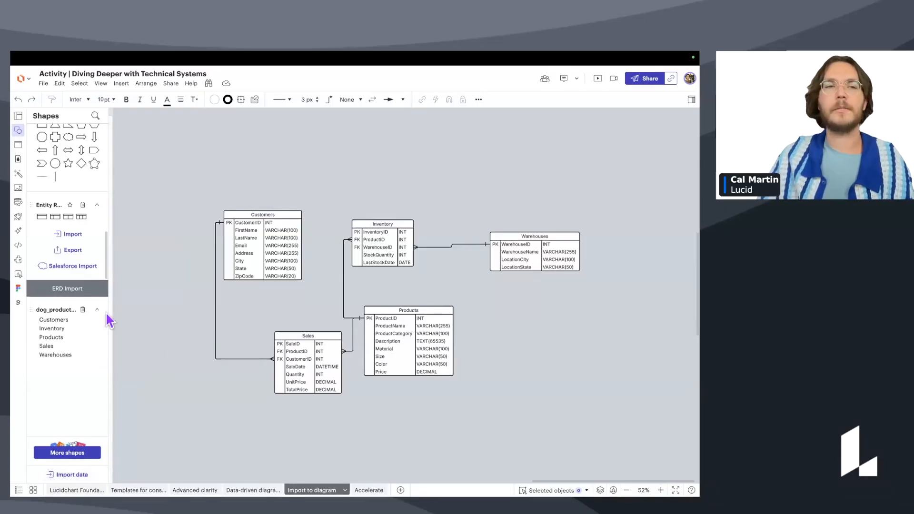
Pan the board to bring the ERD and UML checklist and the Automation panel into view.
{"action": "mouse_move", "coordinate": [76, 330]}
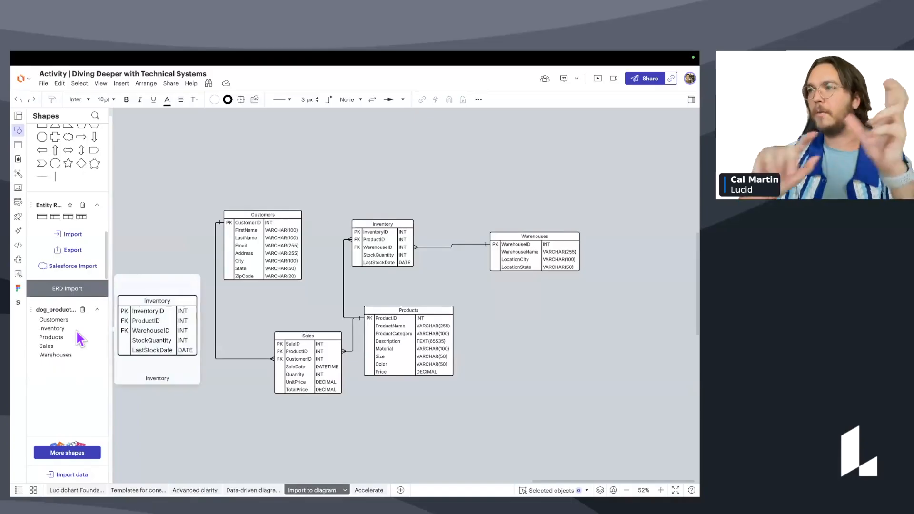
{"action": "scroll", "coordinate": [129, 332], "scroll_direction": "down", "scroll_amount": 1}
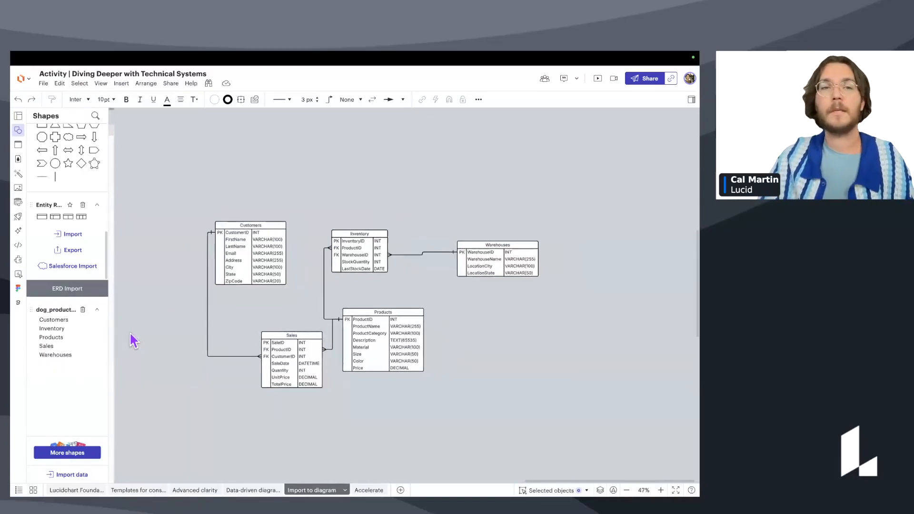
{"action": "left_click_drag", "start_coordinate": [129, 333], "coordinate": [359, 334]}
{"action": "scroll", "coordinate": [293, 328], "scroll_direction": "down", "scroll_amount": 3}
{"action": "left_click_drag", "start_coordinate": [293, 328], "coordinate": [474, 302]}
Reveal the checklist's action links and jump to Cal's notes on CSV column formatting.
{"action": "scroll", "coordinate": [459, 306], "scroll_direction": "down", "scroll_amount": 1}
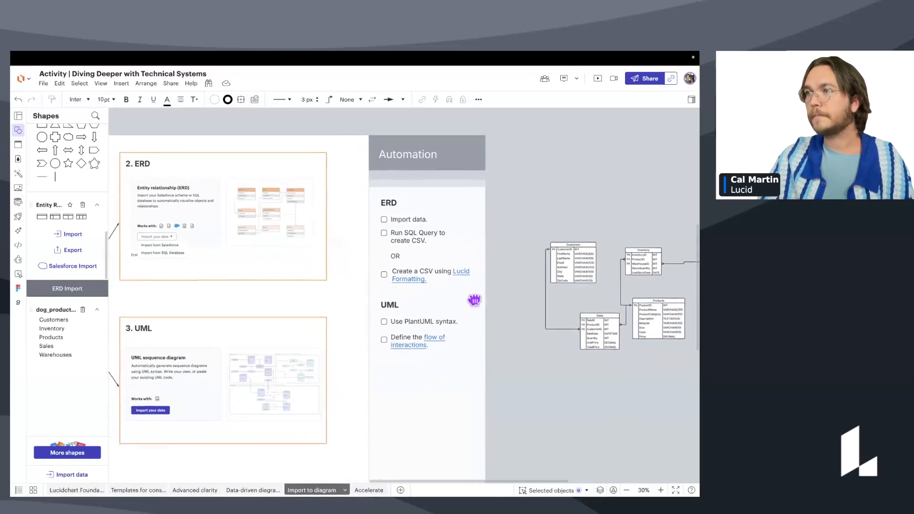
{"action": "key", "text": "shift+super"}
{"action": "left_click", "coordinate": [422, 279], "text": "shift+super"}
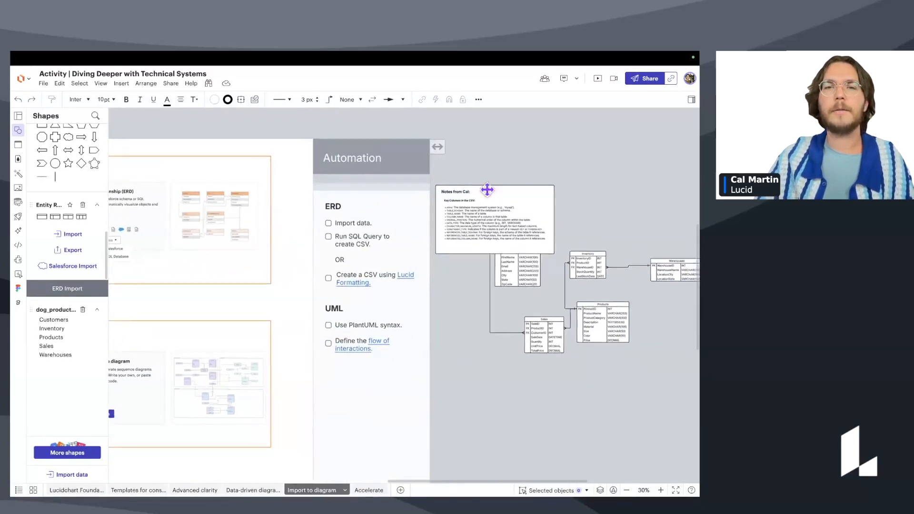
{"action": "scroll", "coordinate": [514, 257], "scroll_direction": "up", "scroll_amount": 2}
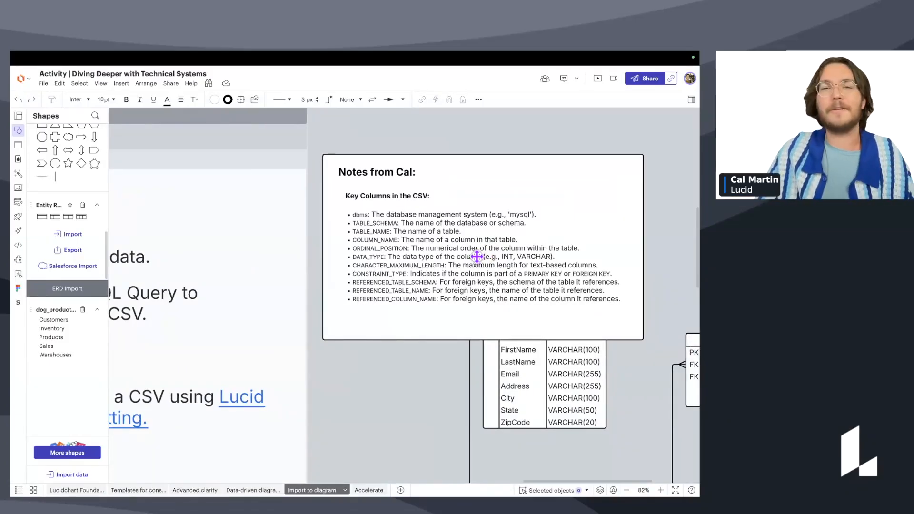
{"action": "scroll", "coordinate": [418, 245], "scroll_direction": "up", "scroll_amount": 1}
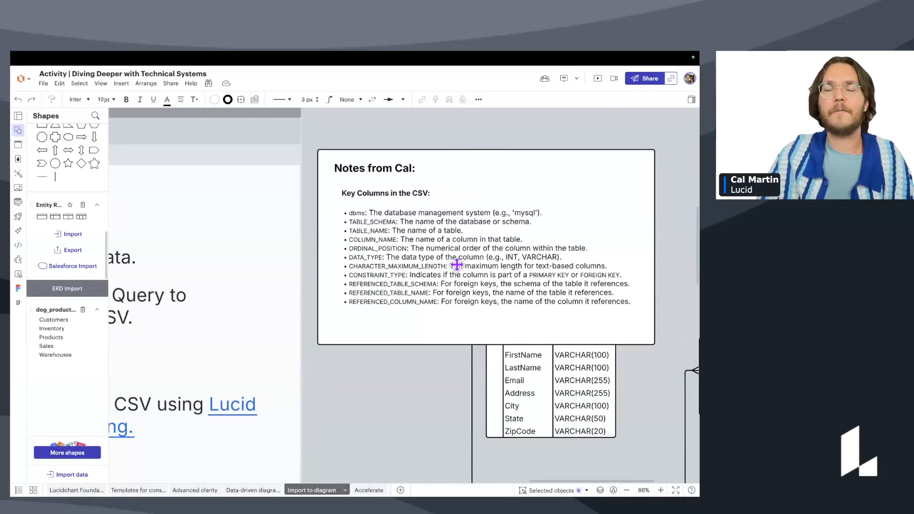
{"action": "scroll", "coordinate": [457, 264], "scroll_direction": "down", "scroll_amount": 2}
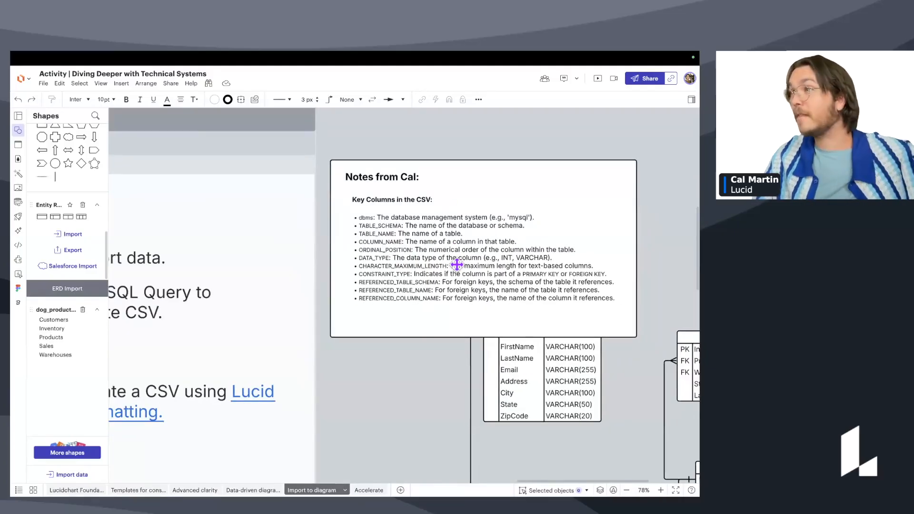
{"action": "scroll", "coordinate": [457, 264], "scroll_direction": "down", "scroll_amount": 2}
Shift the Notes from Cal box up and right, then delete it.
{"action": "left_click_drag", "start_coordinate": [464, 268], "coordinate": [474, 256]}
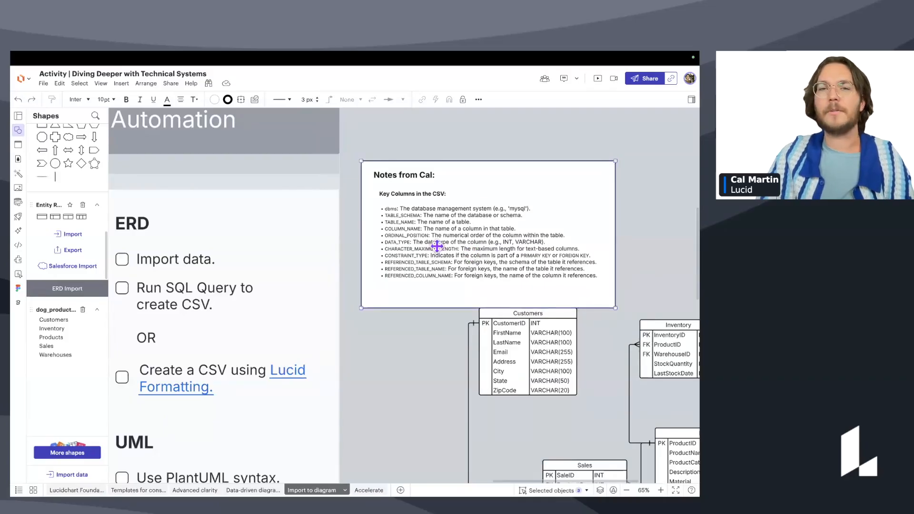
{"action": "scroll", "coordinate": [426, 304], "scroll_direction": "down", "scroll_amount": 1}
{"action": "scroll", "coordinate": [412, 345], "scroll_direction": "down", "scroll_amount": 1}
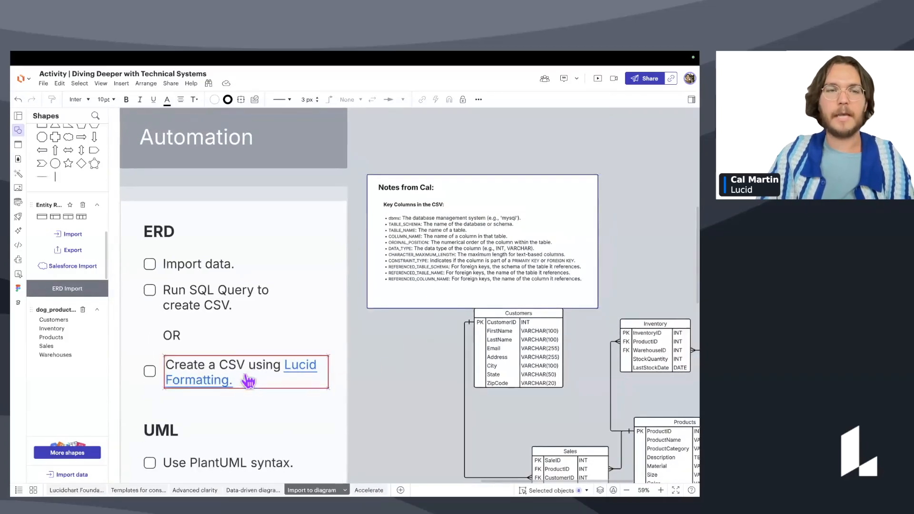
{"action": "key", "text": "Delete"}
{"action": "left_click", "coordinate": [67, 475]}
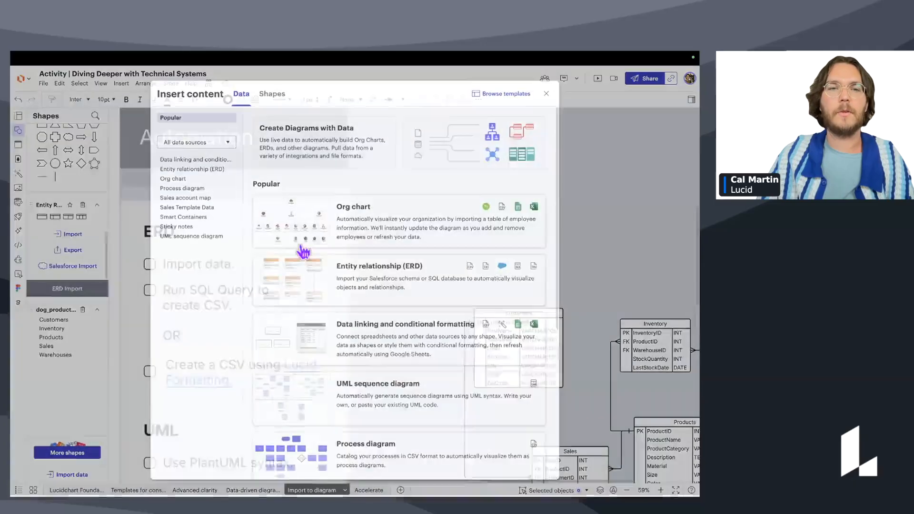
{"action": "left_click", "coordinate": [327, 267]}
{"action": "left_click", "coordinate": [305, 212]}
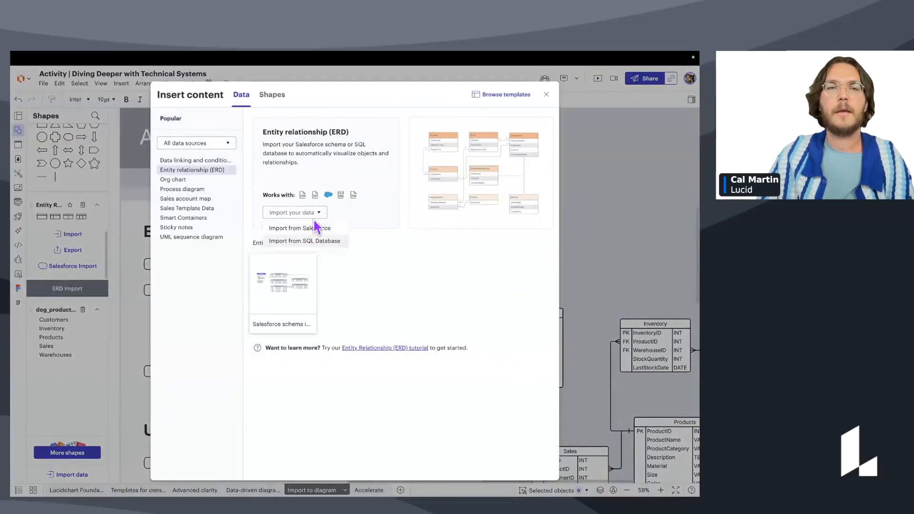
{"action": "left_click", "coordinate": [304, 238]}
{"action": "left_click_drag", "start_coordinate": [245, 299], "coordinate": [465, 390]}
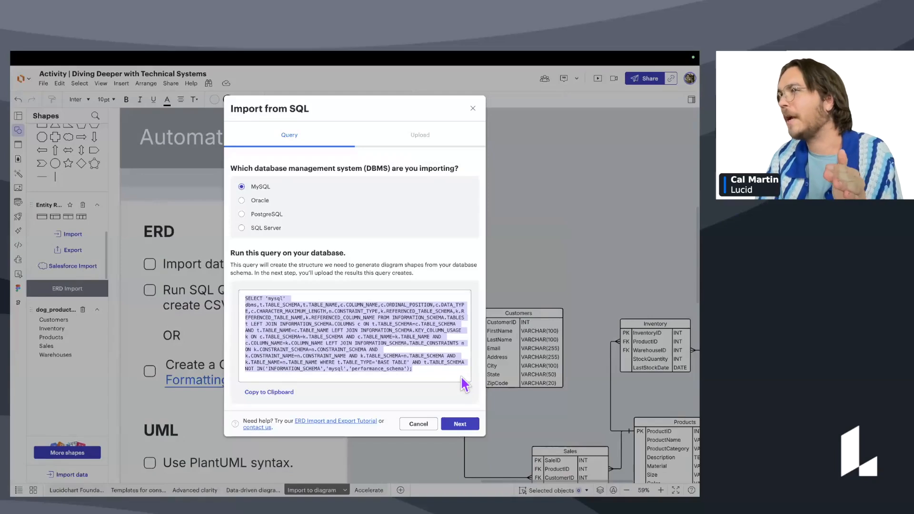
{"action": "left_click", "coordinate": [417, 424]}
{"action": "scroll", "coordinate": [453, 345], "scroll_direction": "down", "scroll_amount": 3}
{"action": "scroll", "coordinate": [453, 345], "scroll_direction": "left", "scroll_amount": 3}
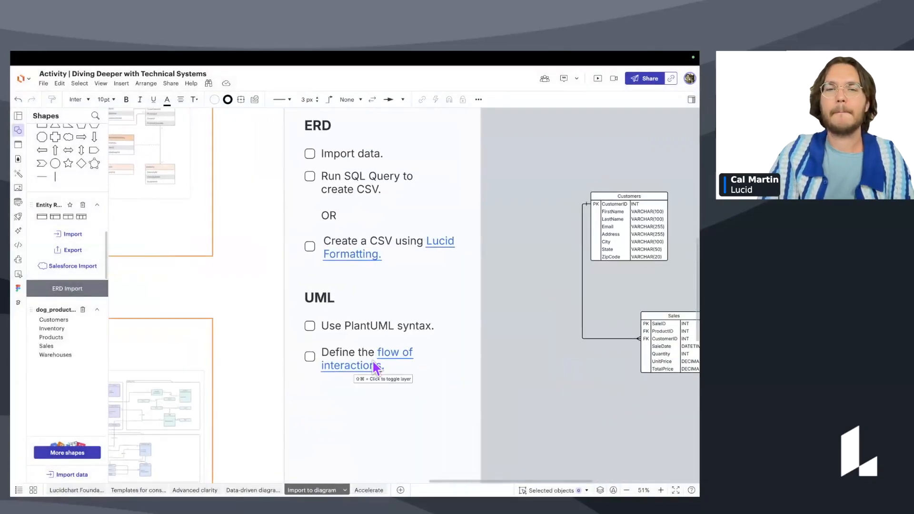
Marquee-select all five imported ERD tables and delete them.
{"action": "scroll", "coordinate": [542, 337], "scroll_direction": "down", "scroll_amount": 3}
{"action": "scroll", "coordinate": [566, 369], "scroll_direction": "right", "scroll_amount": 4}
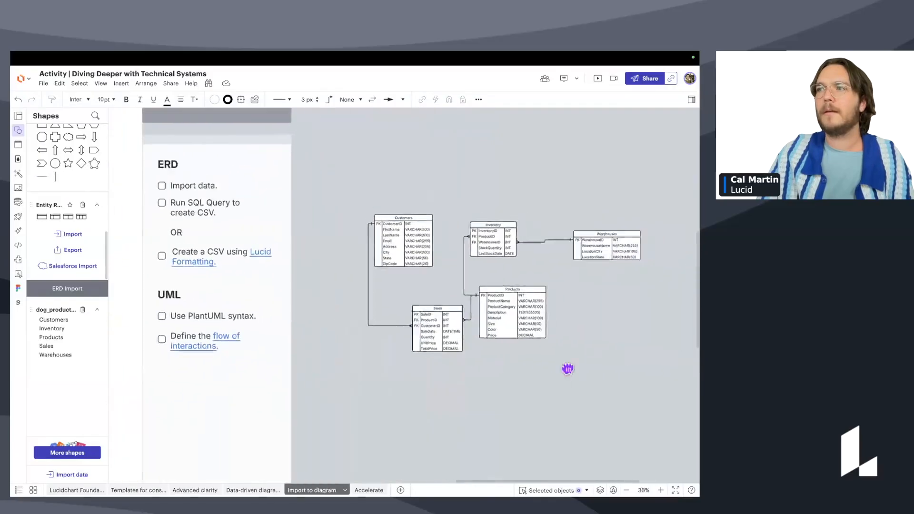
{"action": "left_click_drag", "start_coordinate": [613, 371], "coordinate": [291, 207]}
{"action": "key", "text": "Delete"}
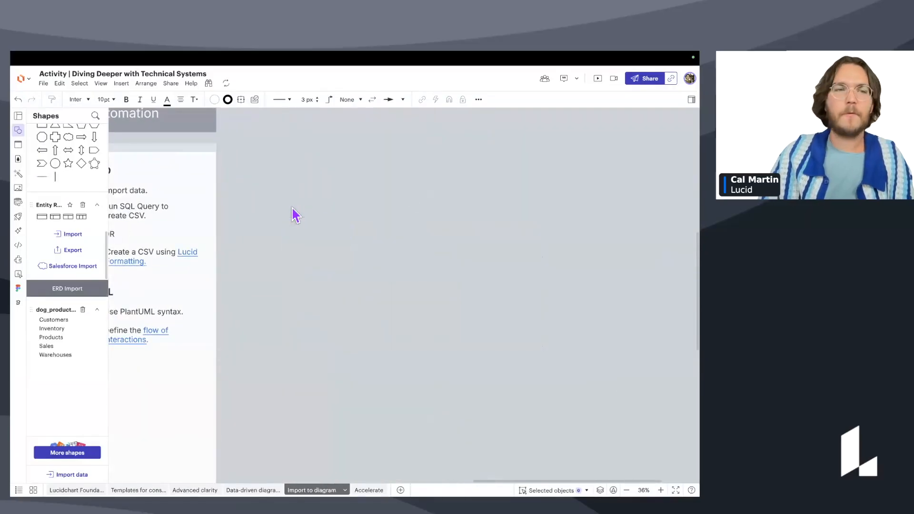
Start a UML sequence diagram from markup via Import data, producing the sample code.
{"action": "left_click_drag", "start_coordinate": [247, 363], "coordinate": [292, 358]}
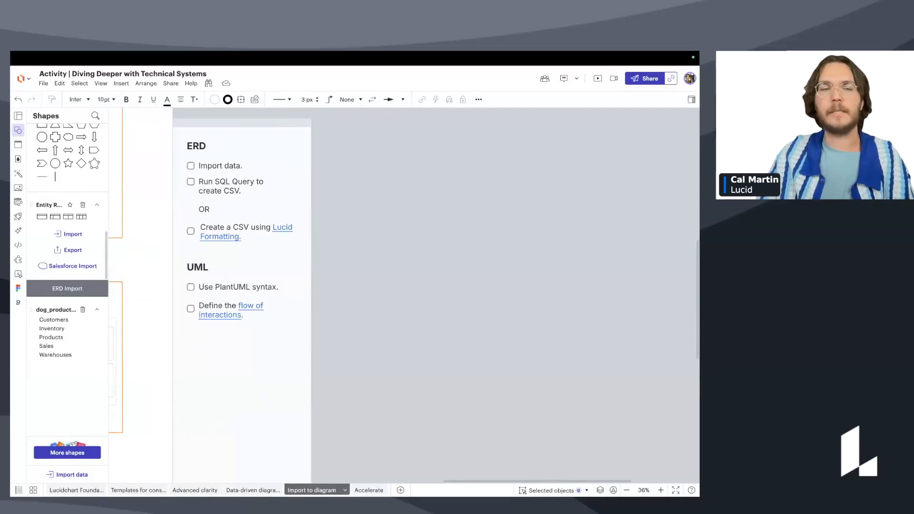
{"action": "left_click", "coordinate": [85, 471]}
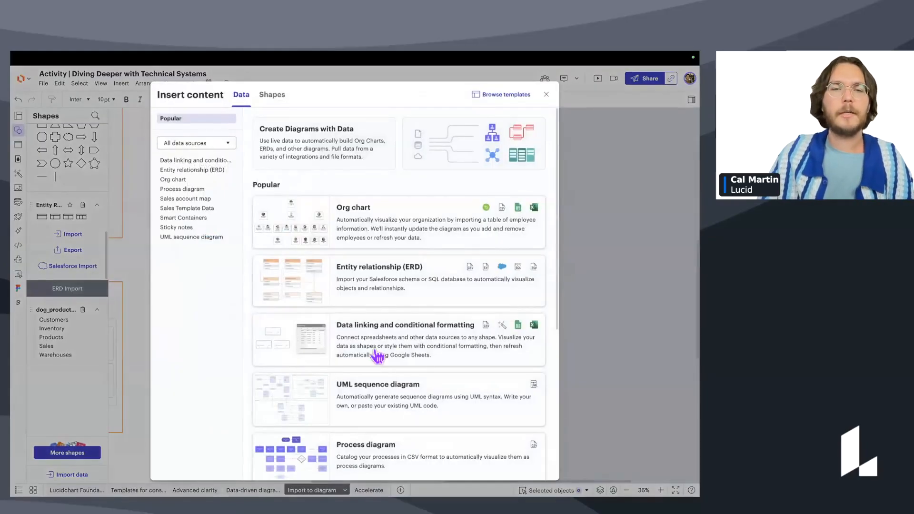
{"action": "left_click", "coordinate": [414, 402]}
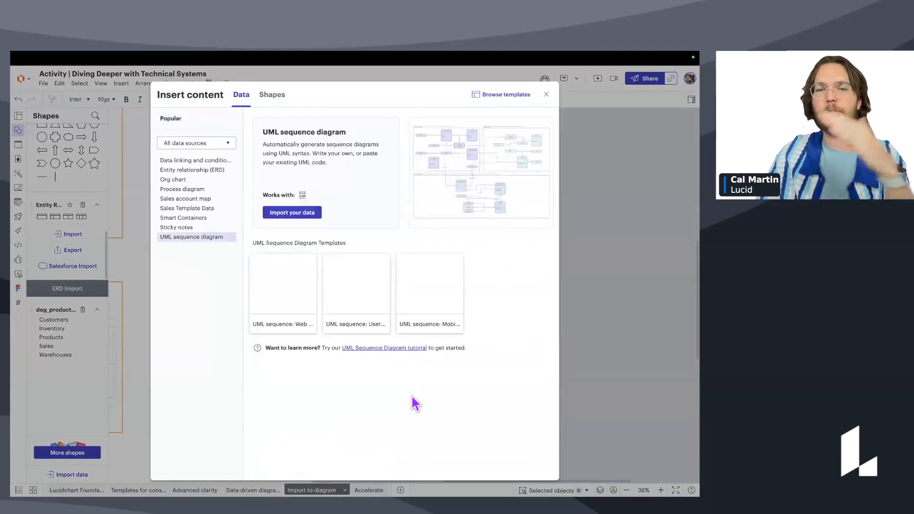
{"action": "left_click", "coordinate": [307, 214]}
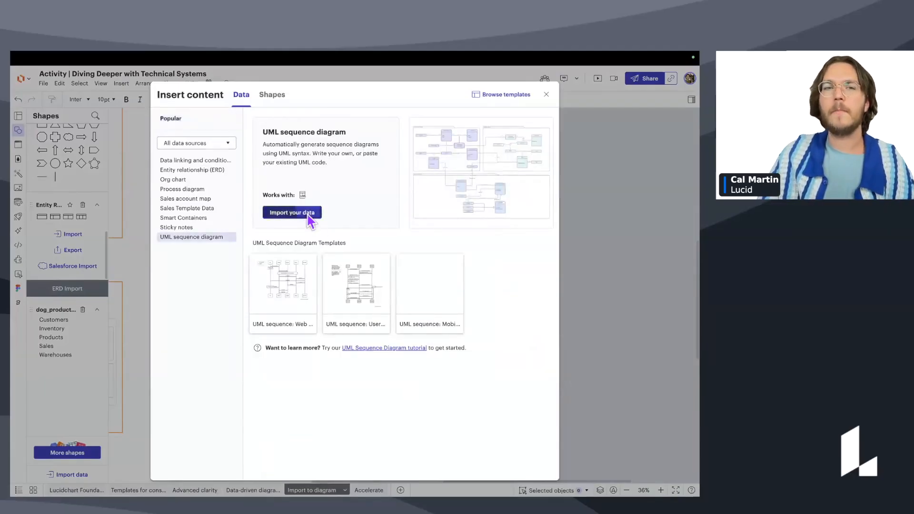
{"action": "scroll", "coordinate": [214, 261], "scroll_direction": "down", "scroll_amount": 2}
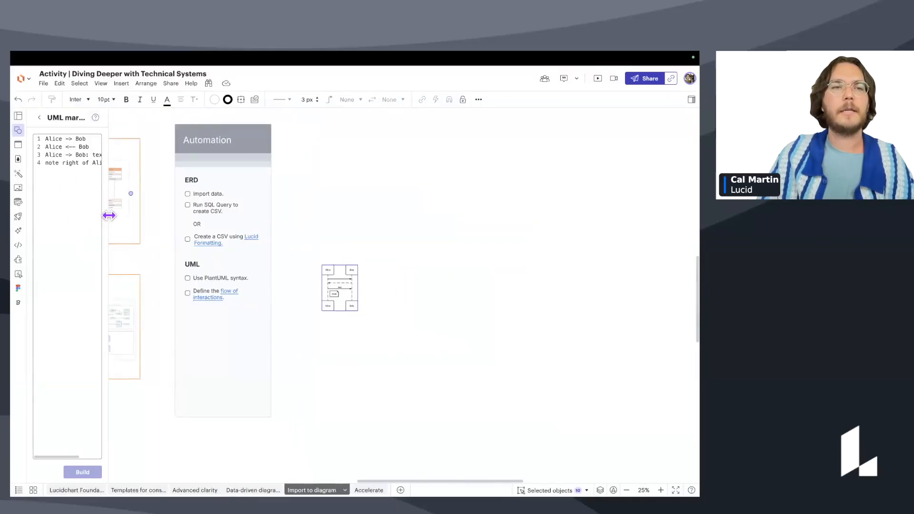
Widen the markup editor and select the PlantUML script in column A of Purchase UML.
{"action": "left_click_drag", "start_coordinate": [111, 214], "coordinate": [307, 232]}
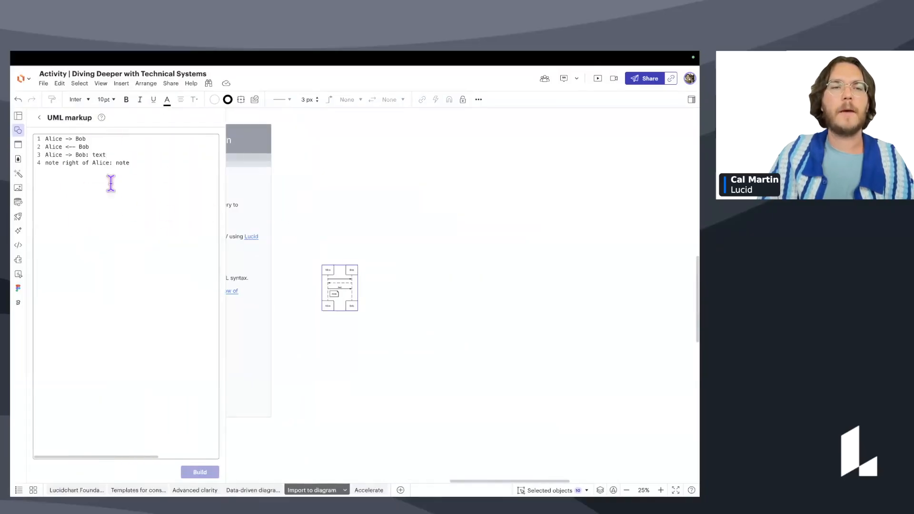
{"action": "left_click_drag", "start_coordinate": [399, 227], "coordinate": [517, 250]}
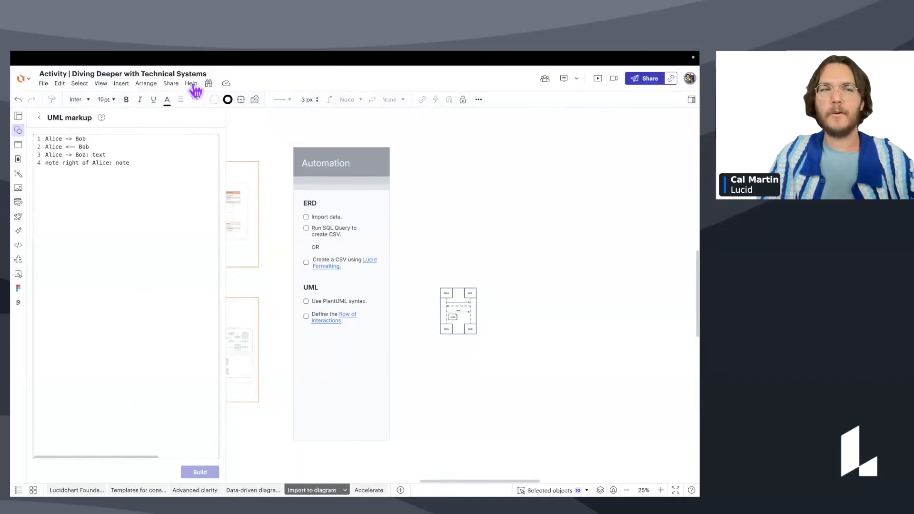
{"action": "left_click", "coordinate": [274, 68]}
{"action": "left_click", "coordinate": [129, 489]}
{"action": "scroll", "coordinate": [97, 431], "scroll_direction": "down", "scroll_amount": 3}
{"action": "left_click_drag", "start_coordinate": [57, 403], "coordinate": [60, 119]}
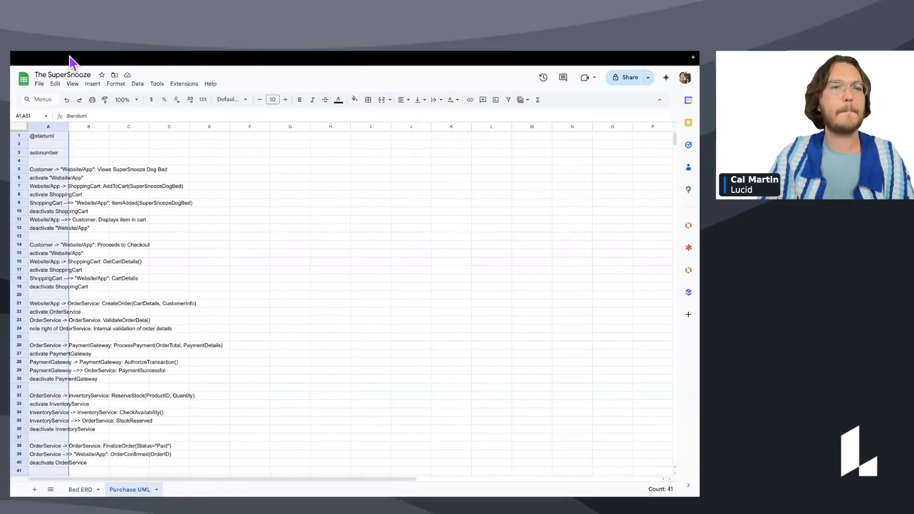
Back in Lucidchart, select and clear the sample Alice and Bob markup lines.
{"action": "left_click", "coordinate": [183, 74]}
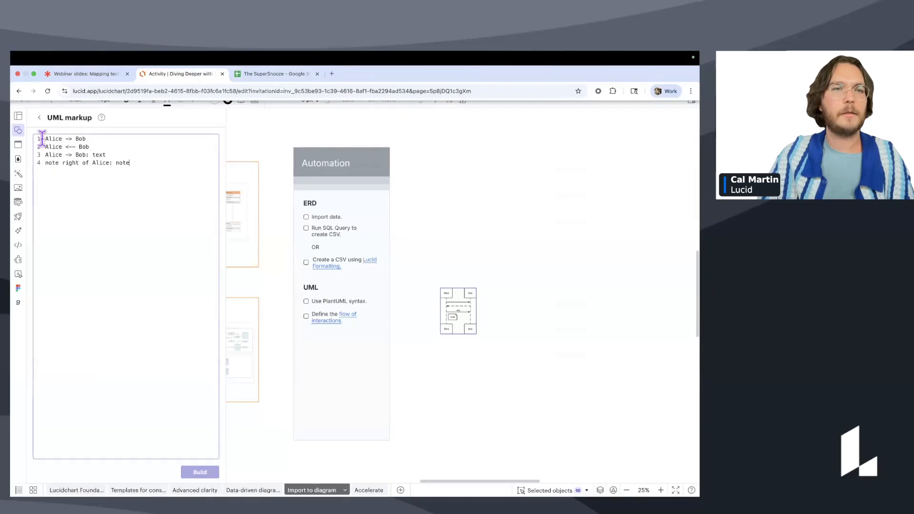
{"action": "left_click_drag", "start_coordinate": [45, 138], "coordinate": [158, 176]}
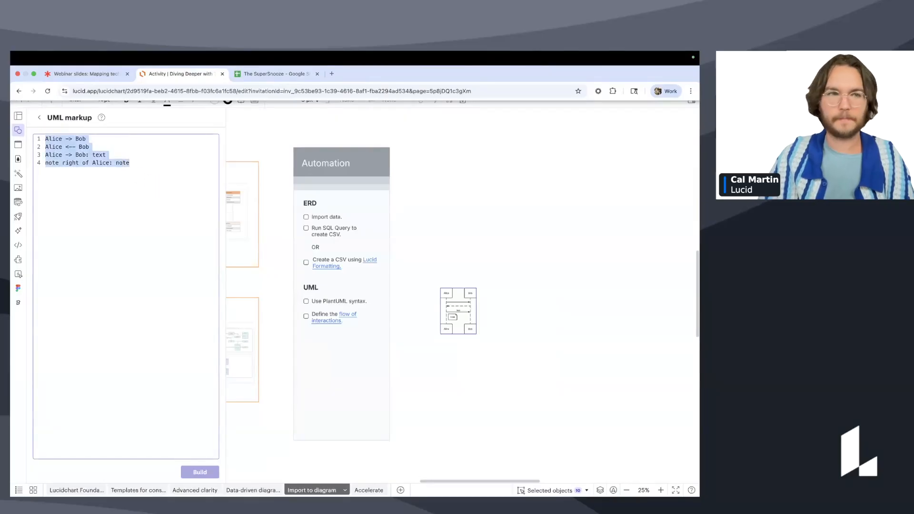
{"action": "key", "text": "BackSpace"}
Paste the Purchase UML script and build it, hitting a syntax error at line 7, column 8.
{"action": "key", "text": "super+v"}
{"action": "left_click", "coordinate": [195, 471]}
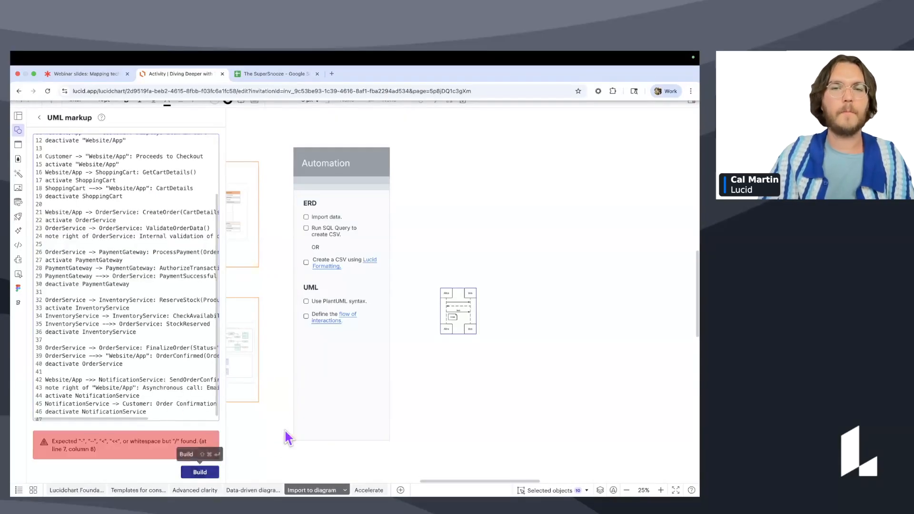
{"action": "scroll", "coordinate": [102, 295], "scroll_direction": "up", "scroll_amount": 4}
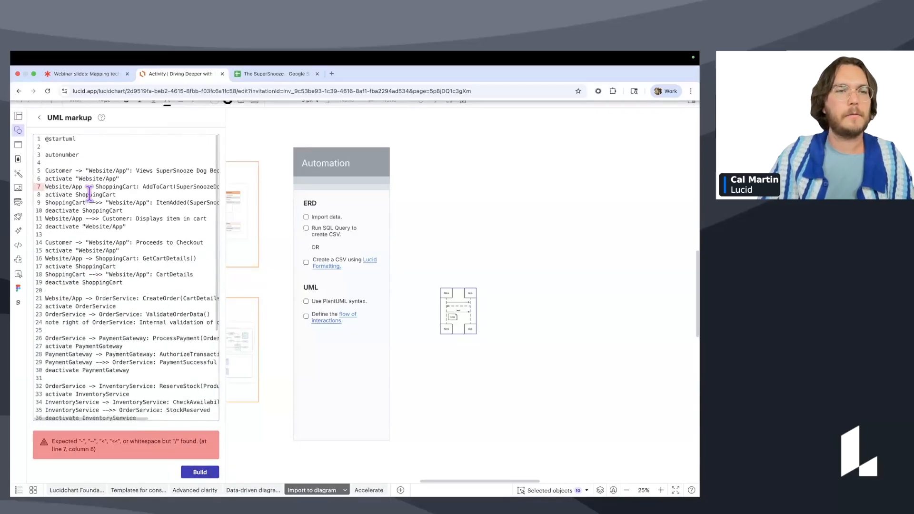
{"action": "scroll", "coordinate": [94, 194], "scroll_direction": "down", "scroll_amount": 1}
{"action": "scroll", "coordinate": [95, 197], "scroll_direction": "up", "scroll_amount": 1}
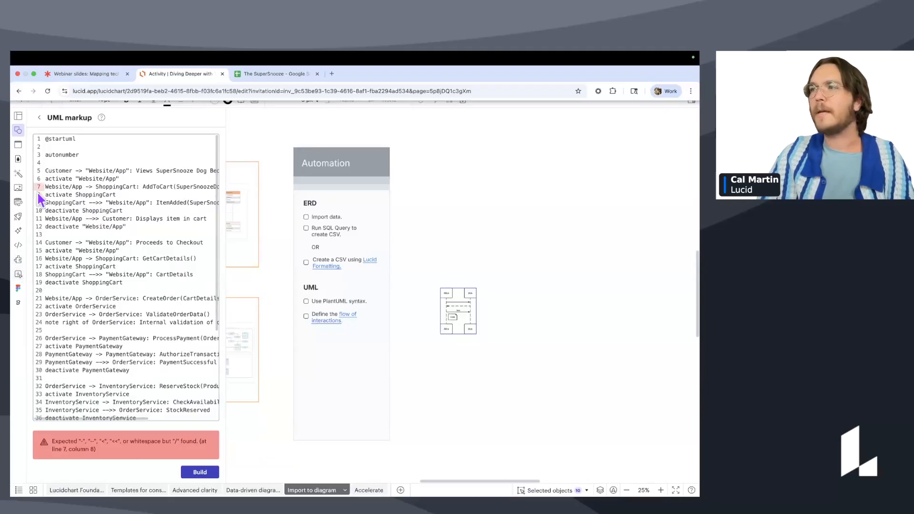
{"action": "scroll", "coordinate": [142, 202], "scroll_direction": "down", "scroll_amount": 2}
{"action": "scroll", "coordinate": [142, 202], "scroll_direction": "up", "scroll_amount": 2}
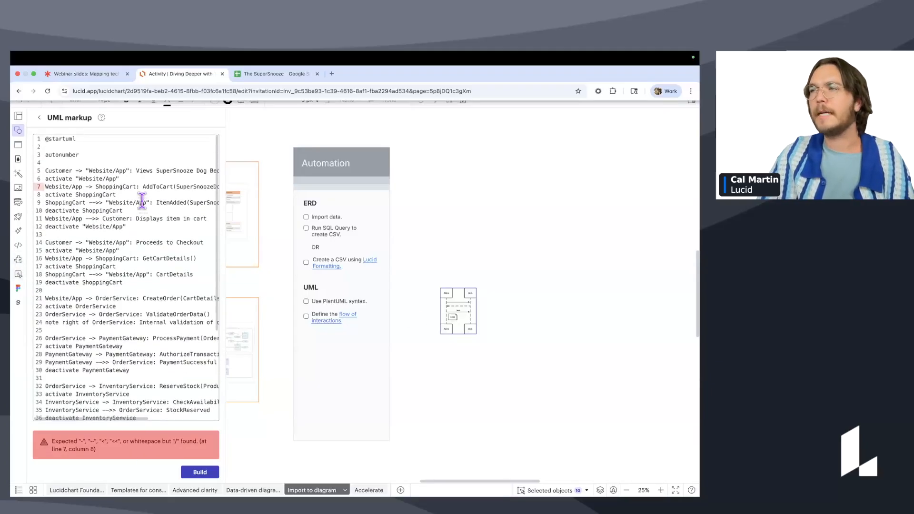
{"action": "scroll", "coordinate": [333, 321], "scroll_direction": "up", "scroll_amount": 2}
Show the Notes from Cal layer and narrow the shapes sidebar to expose more canvas.
{"action": "left_click", "coordinate": [341, 326], "text": "shift+super"}
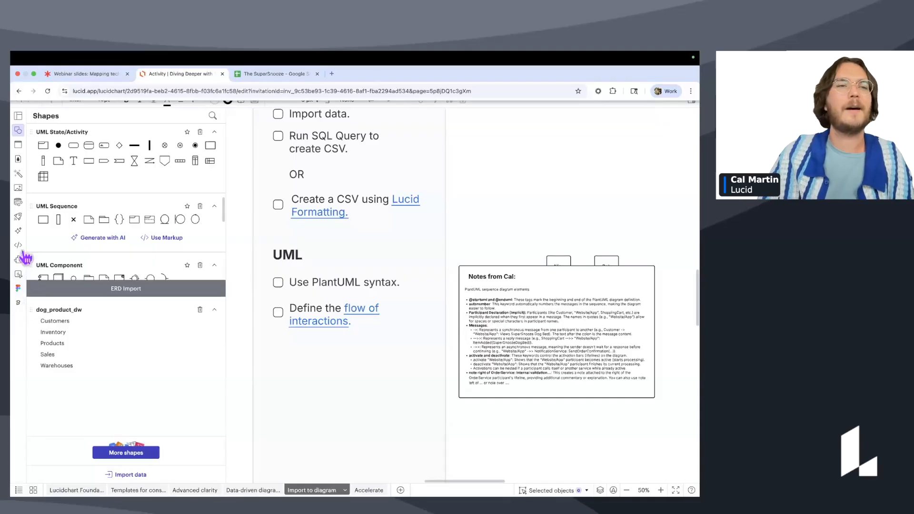
{"action": "left_click_drag", "start_coordinate": [226, 341], "coordinate": [108, 351]}
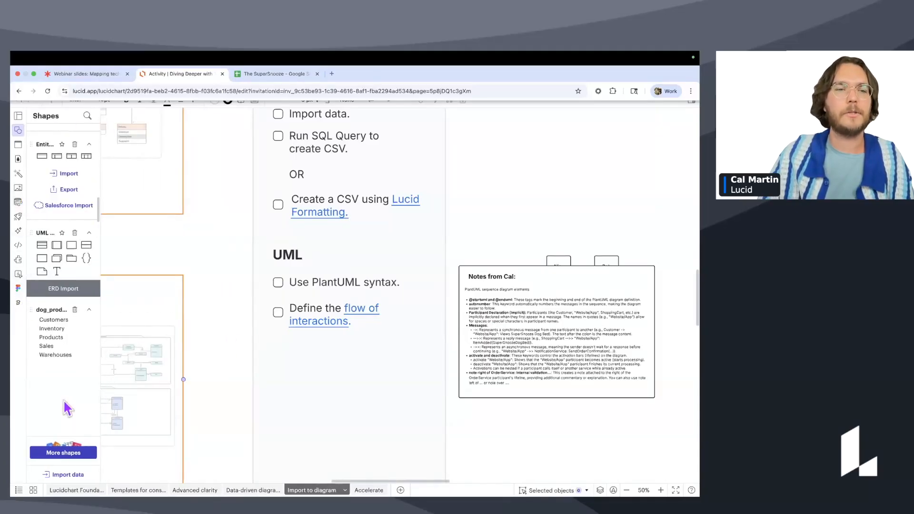
{"action": "left_click", "coordinate": [67, 474]}
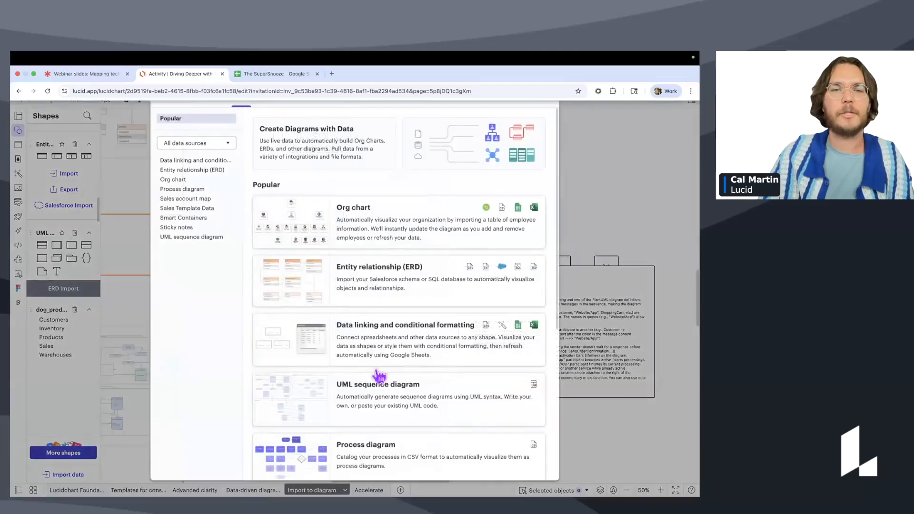
{"action": "scroll", "coordinate": [377, 399], "scroll_direction": "down", "scroll_amount": 5}
{"action": "scroll", "coordinate": [377, 399], "scroll_direction": "up", "scroll_amount": 6}
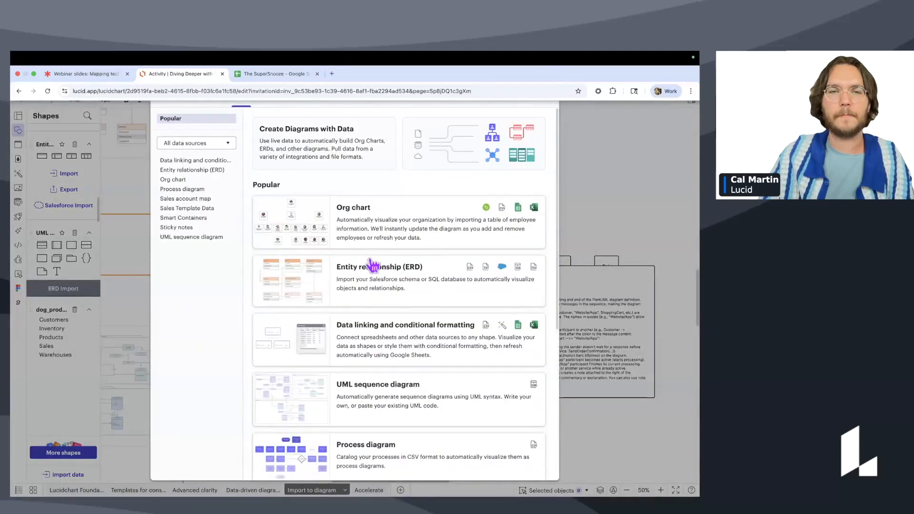
{"action": "scroll", "coordinate": [373, 280], "scroll_direction": "down", "scroll_amount": 1}
Open the UML sequence diagram tutorial article, then return and close the import options.
{"action": "left_click", "coordinate": [393, 350]}
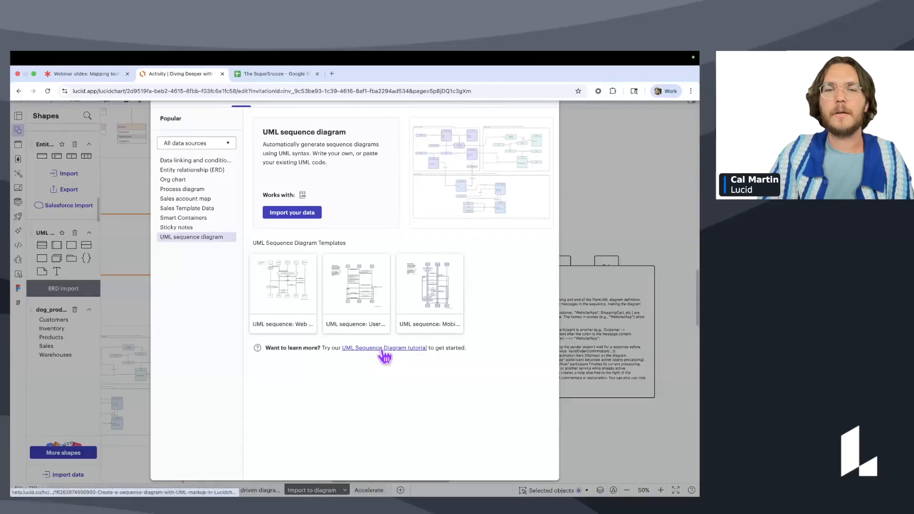
{"action": "left_click", "coordinate": [382, 351]}
{"action": "left_click", "coordinate": [303, 91]}
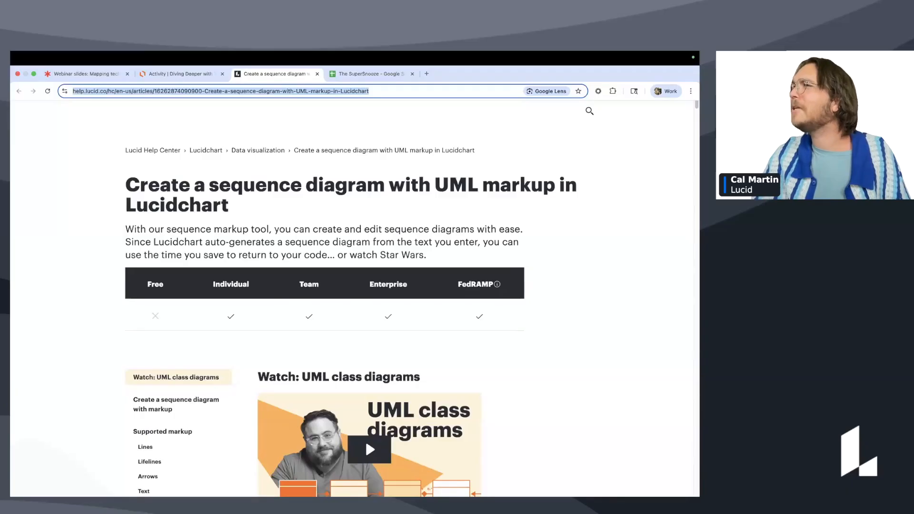
{"action": "left_click", "coordinate": [152, 75]}
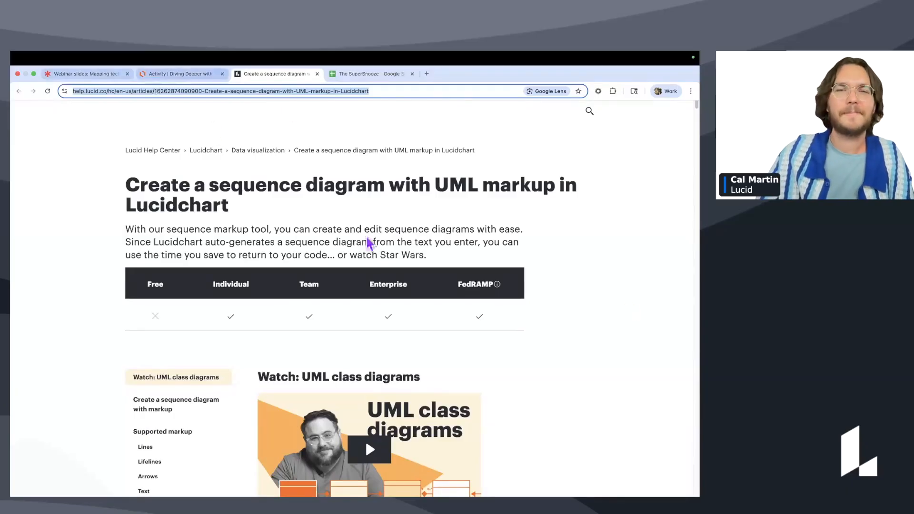
{"action": "left_click", "coordinate": [546, 93]}
Trash the dog_products library in the Shapes panel and go to the Accelerate page.
{"action": "scroll", "coordinate": [518, 257], "scroll_direction": "down", "scroll_amount": 2}
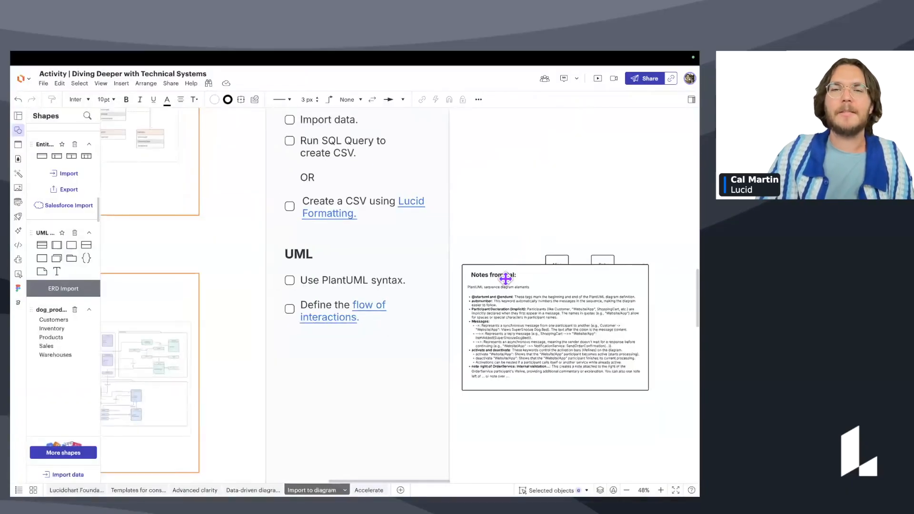
{"action": "left_click", "coordinate": [75, 310]}
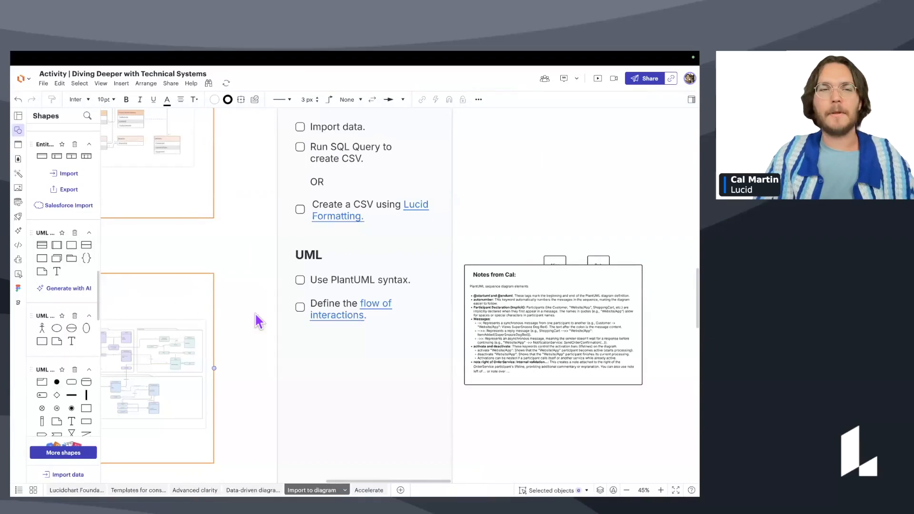
{"action": "left_click", "coordinate": [578, 310]}
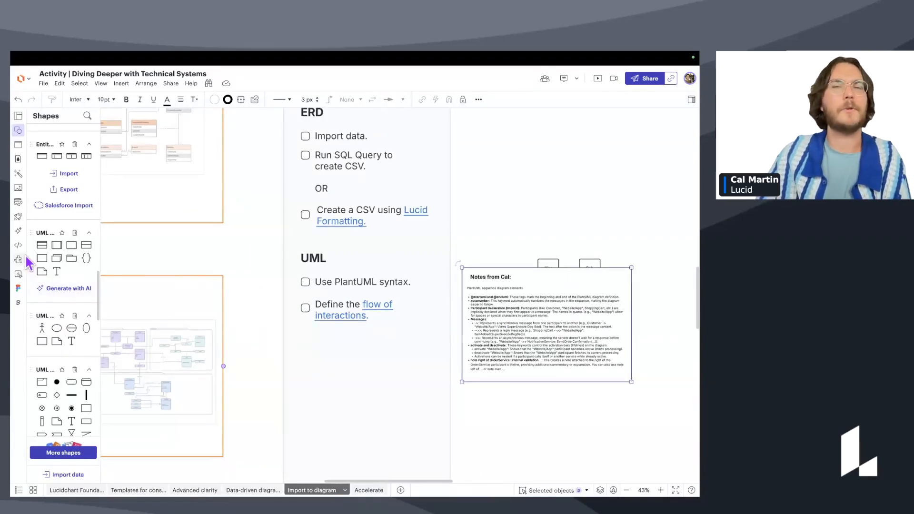
{"action": "left_click", "coordinate": [367, 490]}
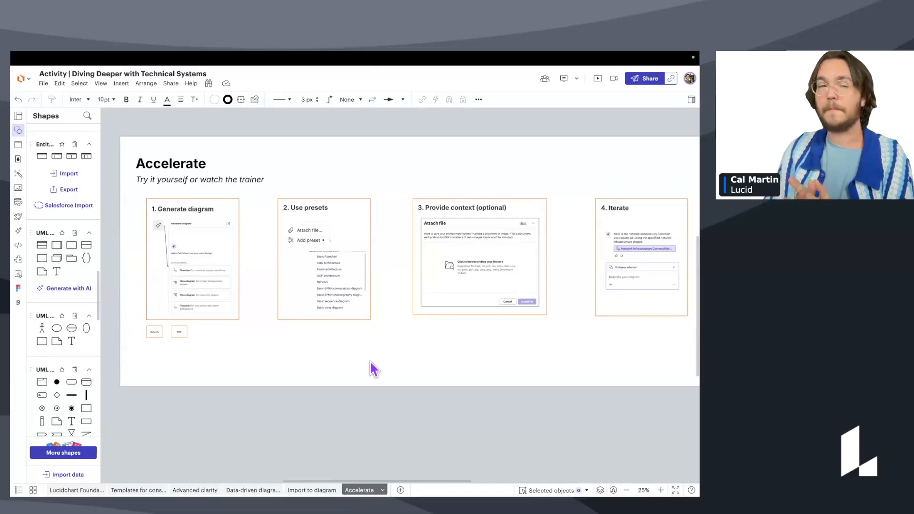
Open the AI Generate diagram assistant and zoom in on the Accelerate step panels.
{"action": "left_click", "coordinate": [19, 231]}
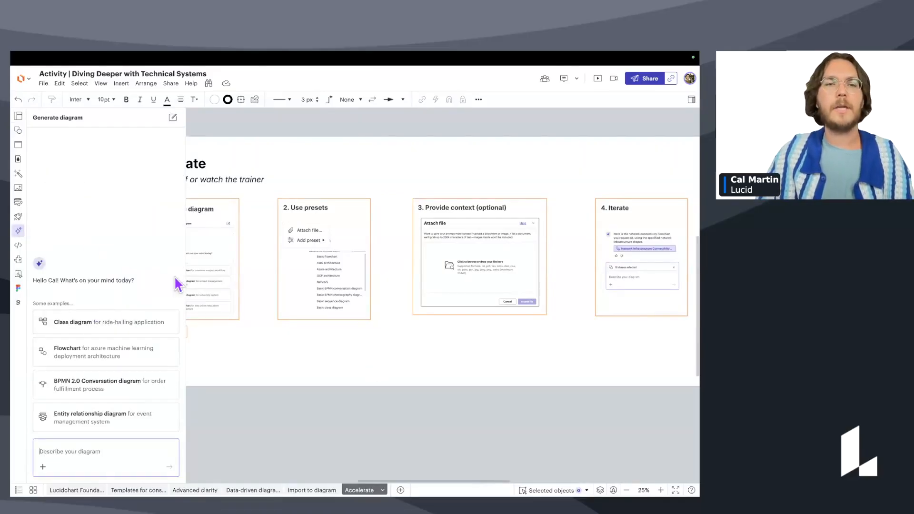
{"action": "left_click", "coordinate": [309, 290]}
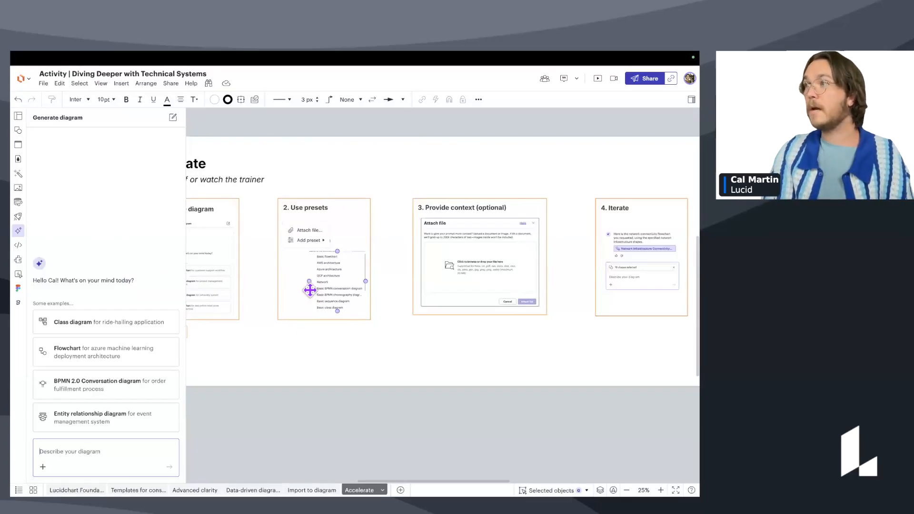
{"action": "left_click_drag", "start_coordinate": [302, 333], "coordinate": [406, 320]}
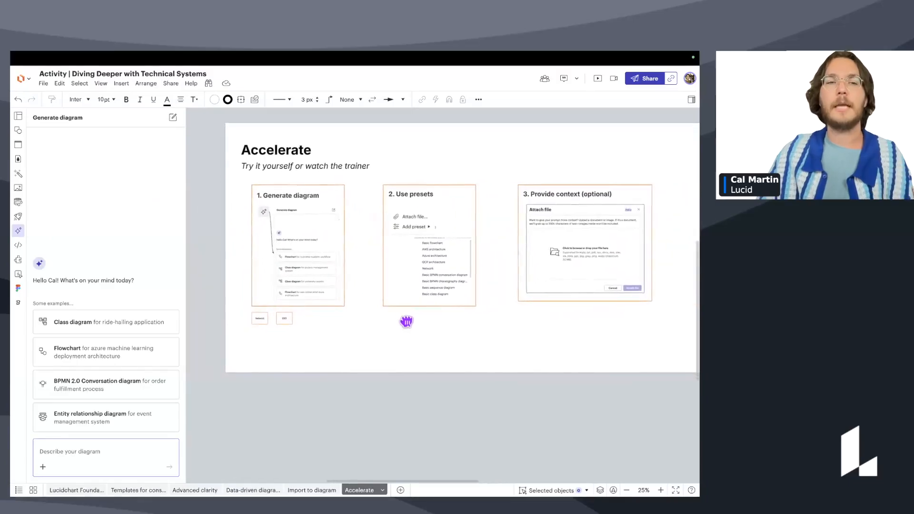
{"action": "scroll", "coordinate": [352, 275], "scroll_direction": "up", "scroll_amount": 4}
{"action": "left_click_drag", "start_coordinate": [350, 285], "coordinate": [333, 308]}
{"action": "scroll", "coordinate": [321, 286], "scroll_direction": "up", "scroll_amount": 2}
Pan across the Provide context, Attach file and Iterate panels of the Accelerate steps.
{"action": "left_click_drag", "start_coordinate": [443, 299], "coordinate": [291, 315]}
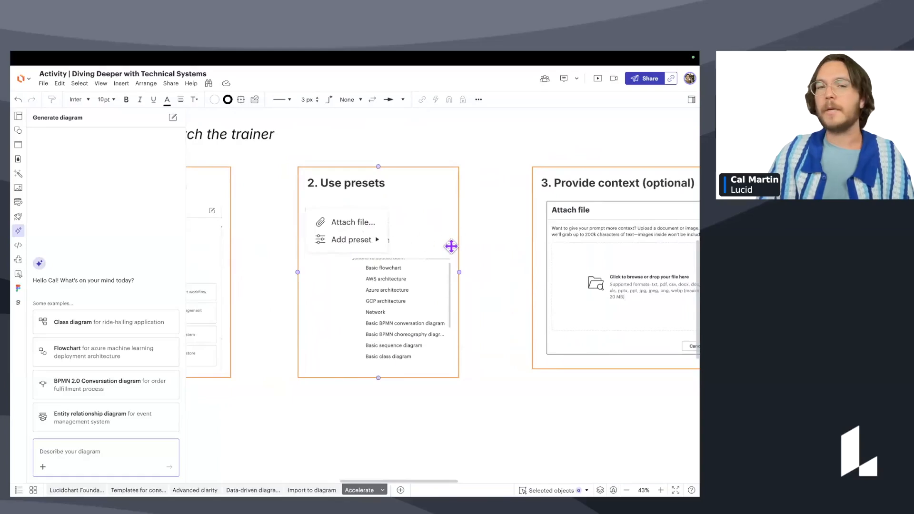
{"action": "left_click_drag", "start_coordinate": [471, 245], "coordinate": [252, 254]}
{"action": "scroll", "coordinate": [352, 238], "scroll_direction": "right", "scroll_amount": 3}
{"action": "left_click", "coordinate": [452, 224]}
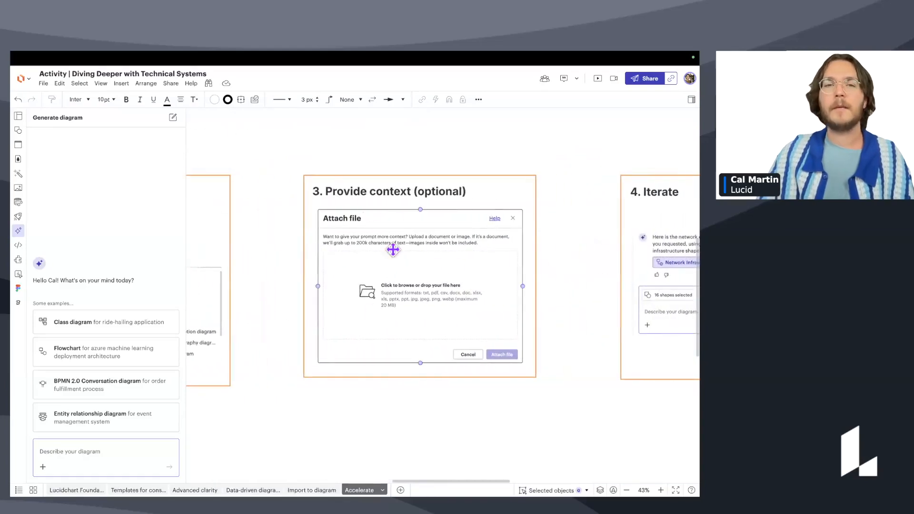
{"action": "scroll", "coordinate": [465, 269], "scroll_direction": "right", "scroll_amount": 15}
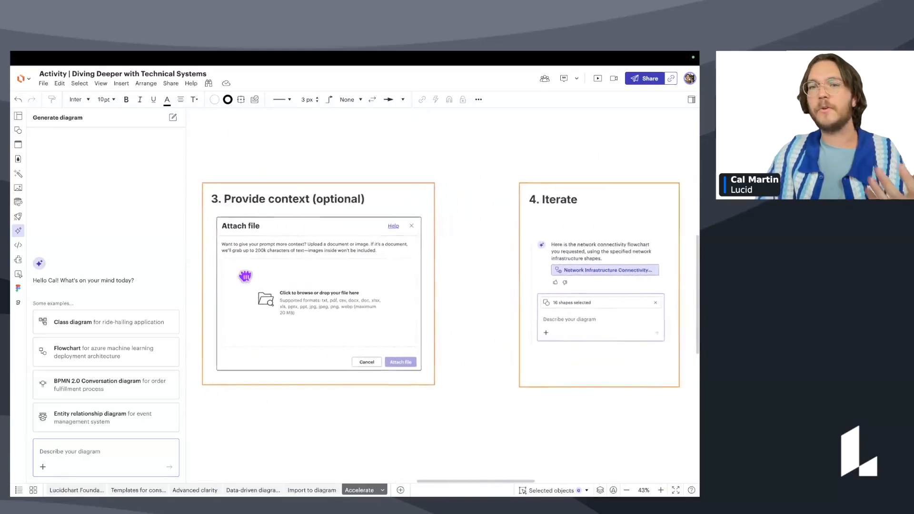
{"action": "left_click_drag", "start_coordinate": [453, 302], "coordinate": [422, 300]}
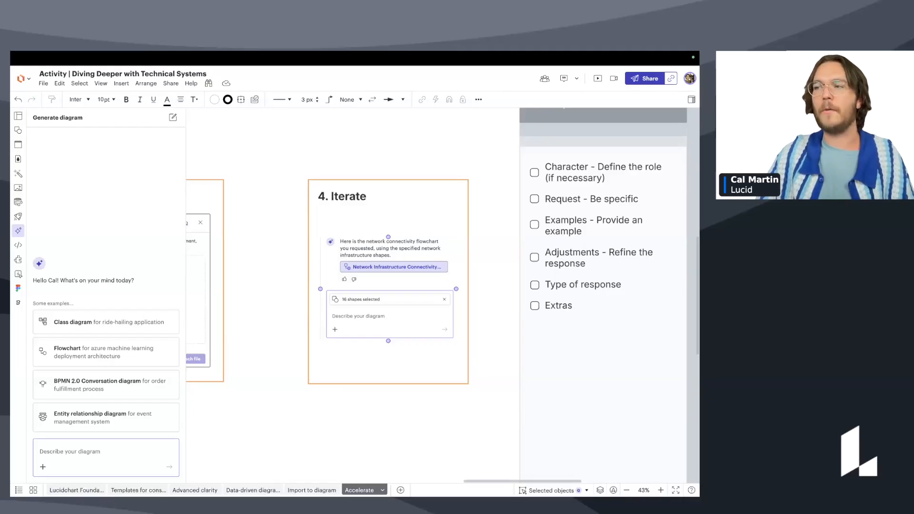
{"action": "scroll", "coordinate": [413, 430], "scroll_direction": "down", "scroll_amount": 6}
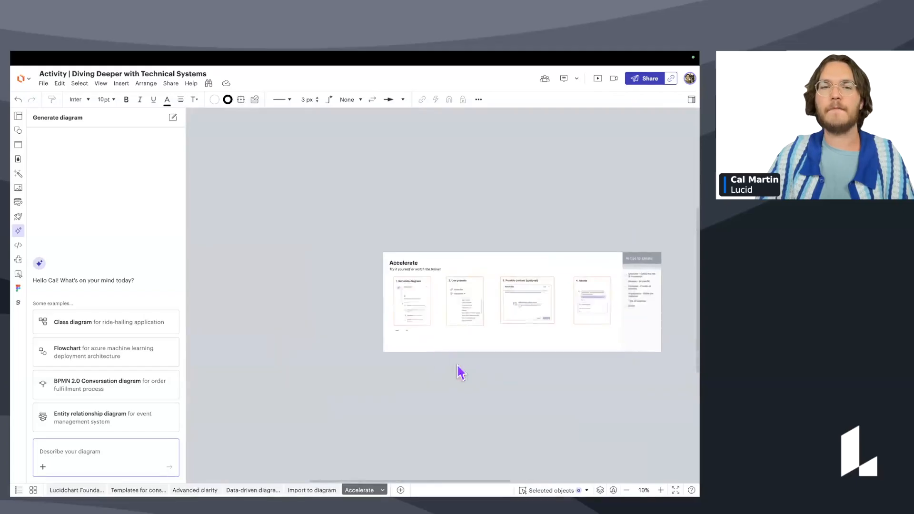
Paste the board's network prompt into Describe your diagram and send it to generate the flowchart.
{"action": "scroll", "coordinate": [381, 330], "scroll_direction": "up", "scroll_amount": 1}
{"action": "left_click", "coordinate": [385, 322]}
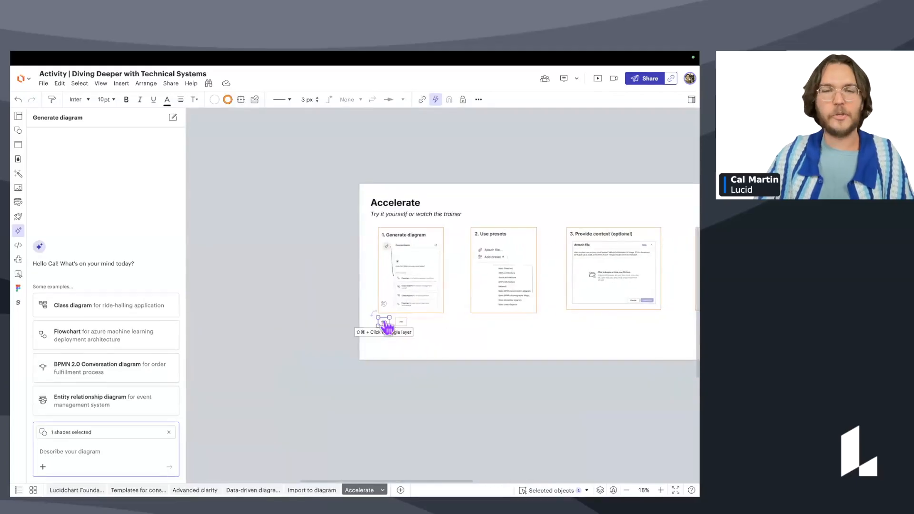
{"action": "left_click", "coordinate": [561, 324]}
{"action": "scroll", "coordinate": [561, 324], "scroll_direction": "right", "scroll_amount": 9}
{"action": "scroll", "coordinate": [461, 221], "scroll_direction": "up", "scroll_amount": 8}
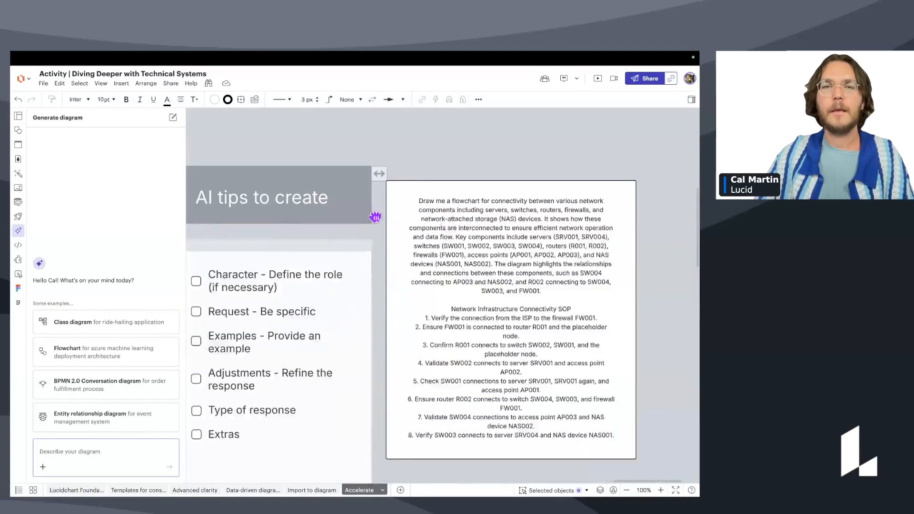
{"action": "double_click", "coordinate": [302, 179]}
{"action": "double_click", "coordinate": [303, 179]}
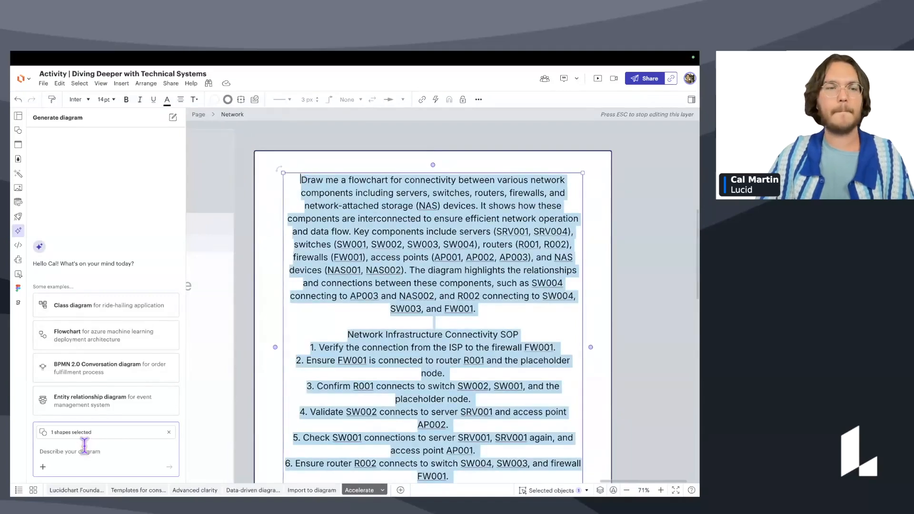
{"action": "key", "text": "ctrl+v"}
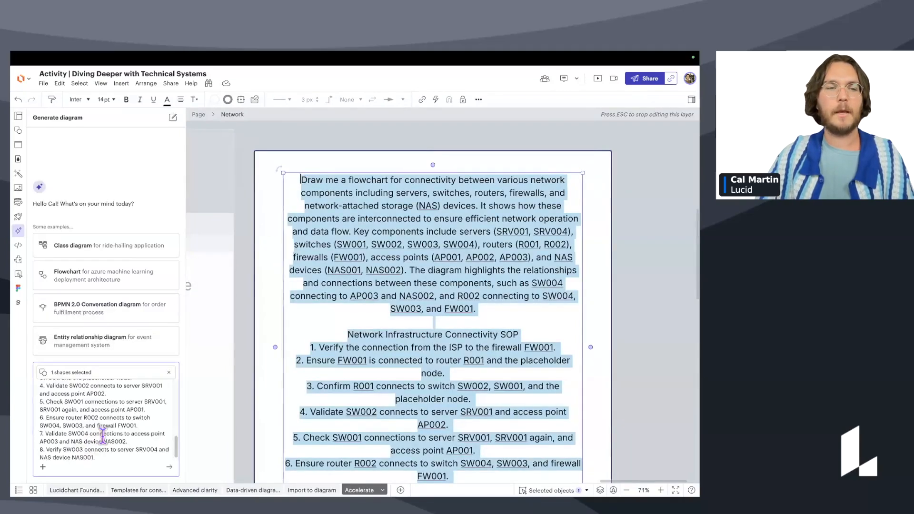
{"action": "left_click", "coordinate": [168, 468]}
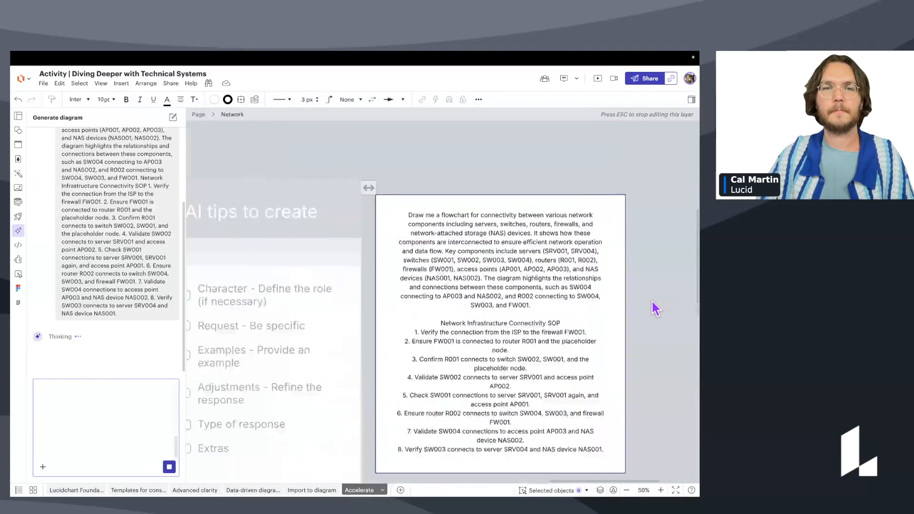
Hide the shape data panel and deselect the generated ISP, firewall, router and switch shapes.
{"action": "scroll", "coordinate": [543, 286], "scroll_direction": "down", "scroll_amount": 5}
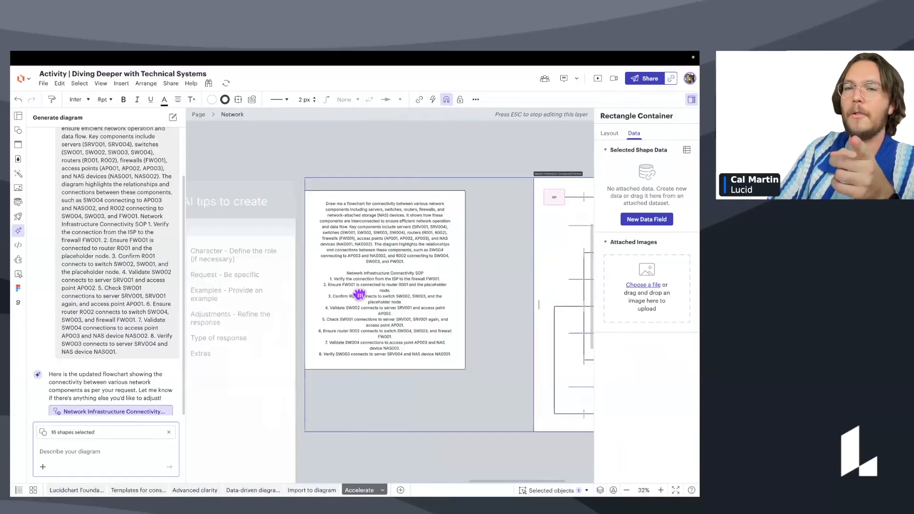
{"action": "left_click", "coordinate": [691, 99]}
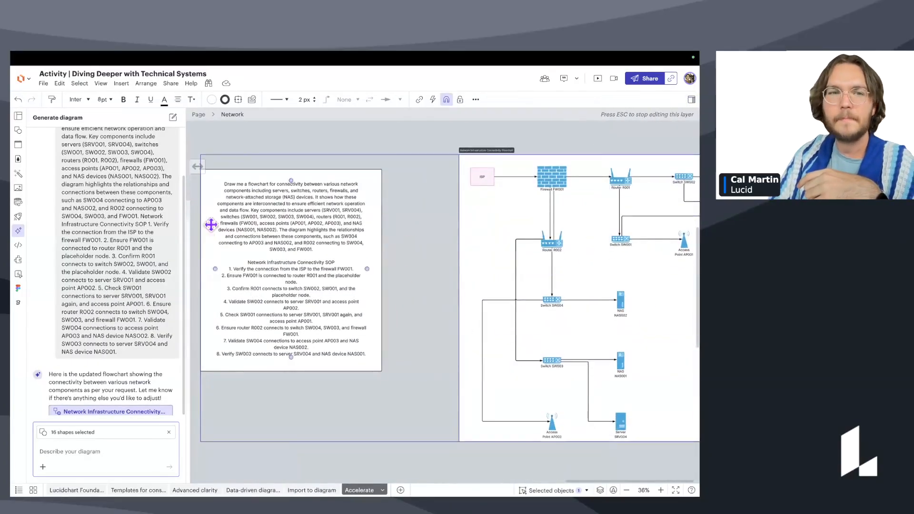
{"action": "left_click", "coordinate": [407, 155]}
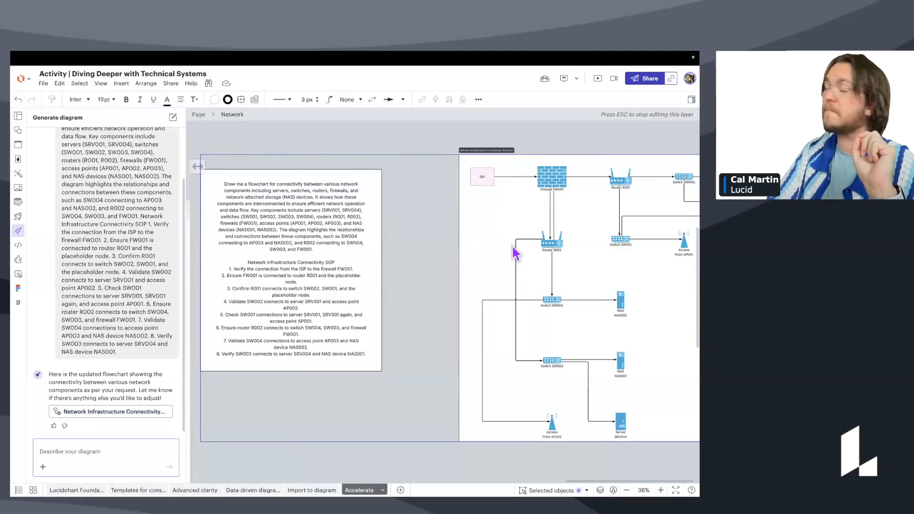
{"action": "scroll", "coordinate": [161, 340], "scroll_direction": "up", "scroll_amount": 2}
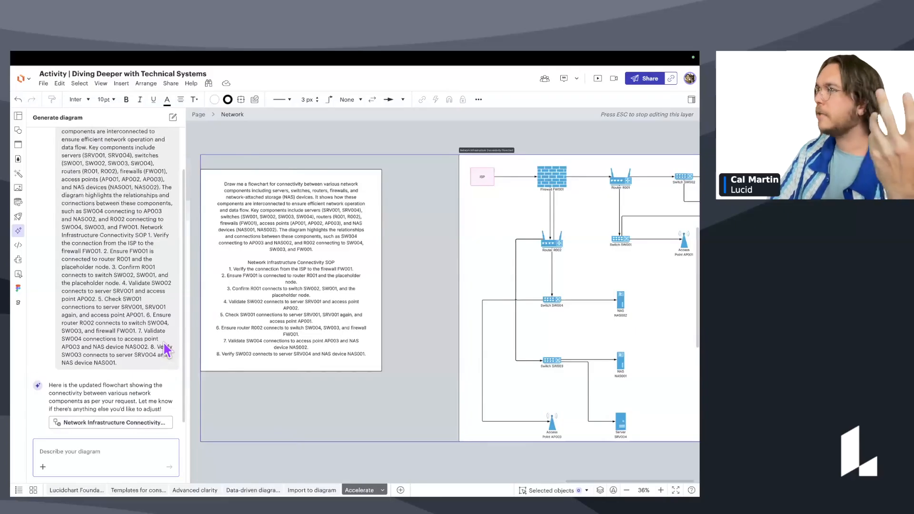
{"action": "scroll", "coordinate": [162, 339], "scroll_direction": "up", "scroll_amount": 2}
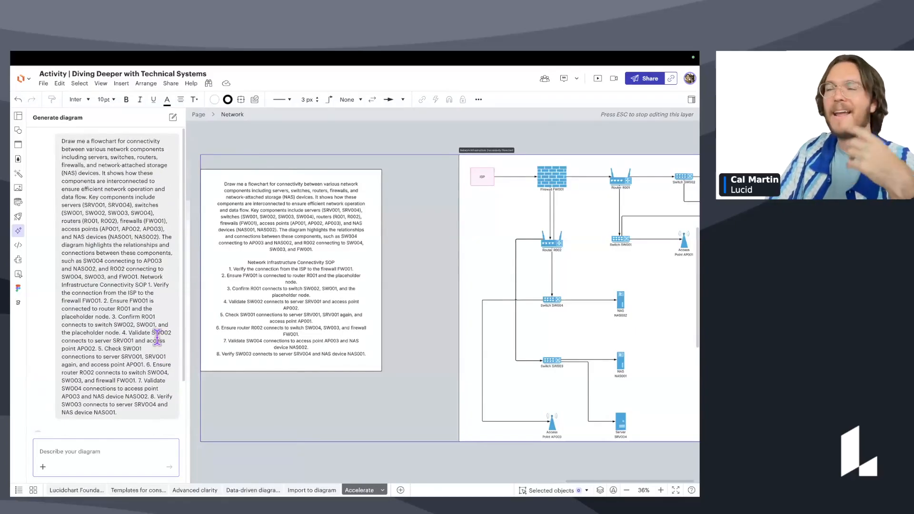
{"action": "scroll", "coordinate": [164, 336], "scroll_direction": "down", "scroll_amount": 4}
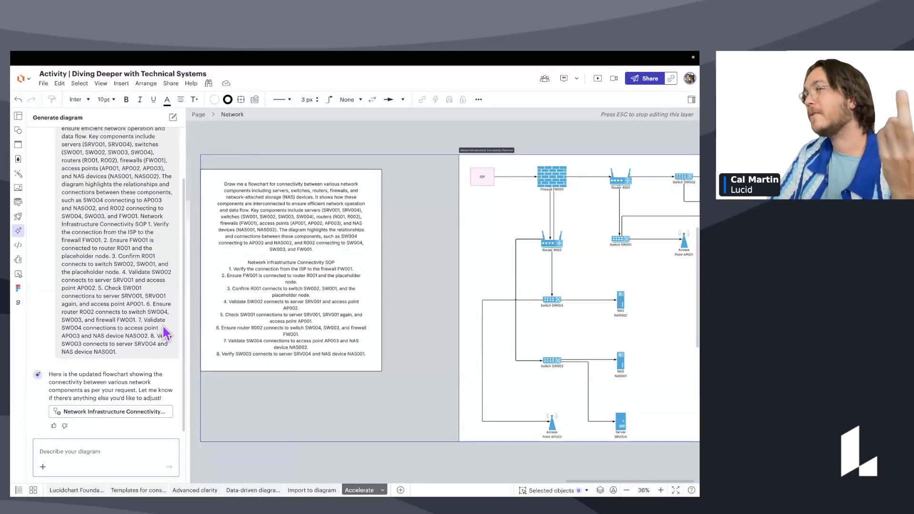